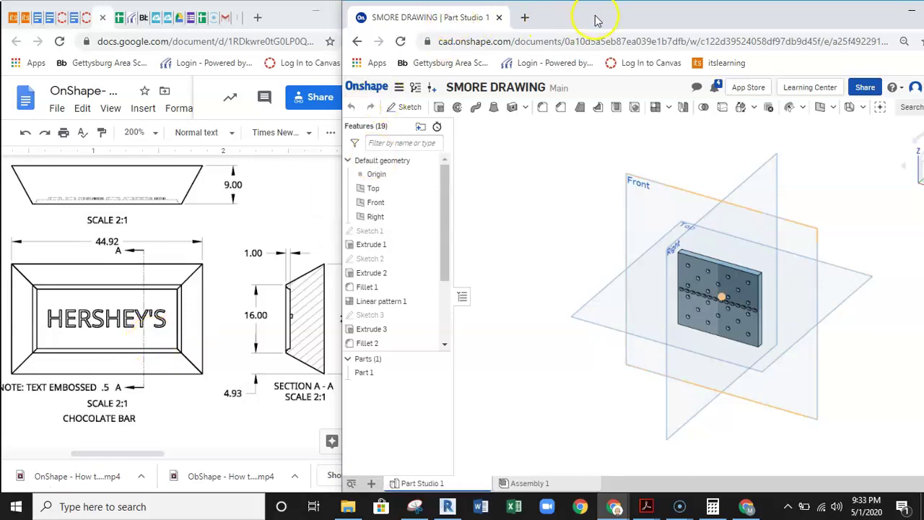
- Start a new sketch on the Top plane
left_click_drag(341, 142, 398, 140)
left_click_drag(641, 14, 621, 23)
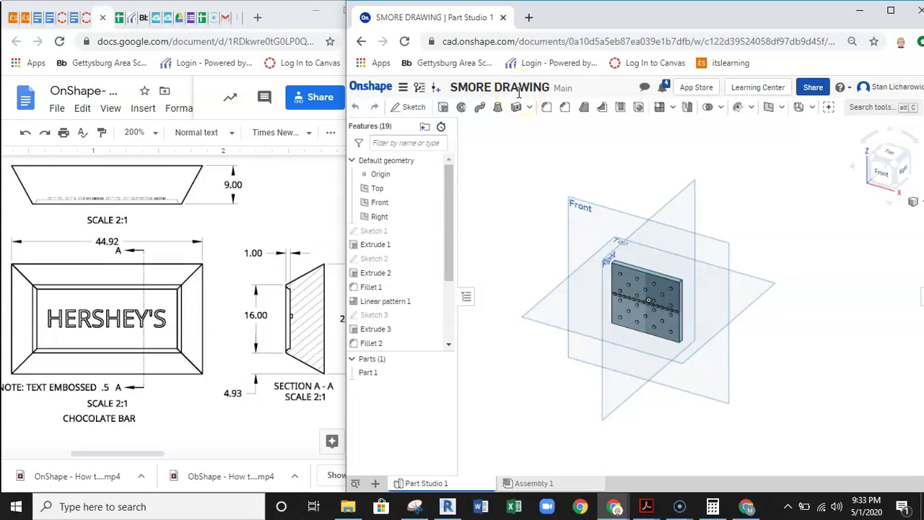
left_click(406, 107)
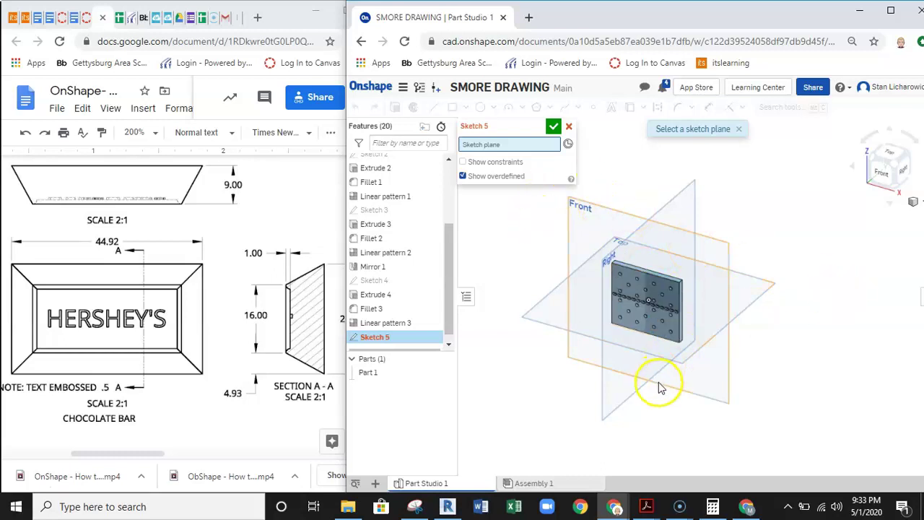
right_click_drag(774, 305, 707, 306)
right_click_drag(680, 247, 657, 290)
left_click(617, 183)
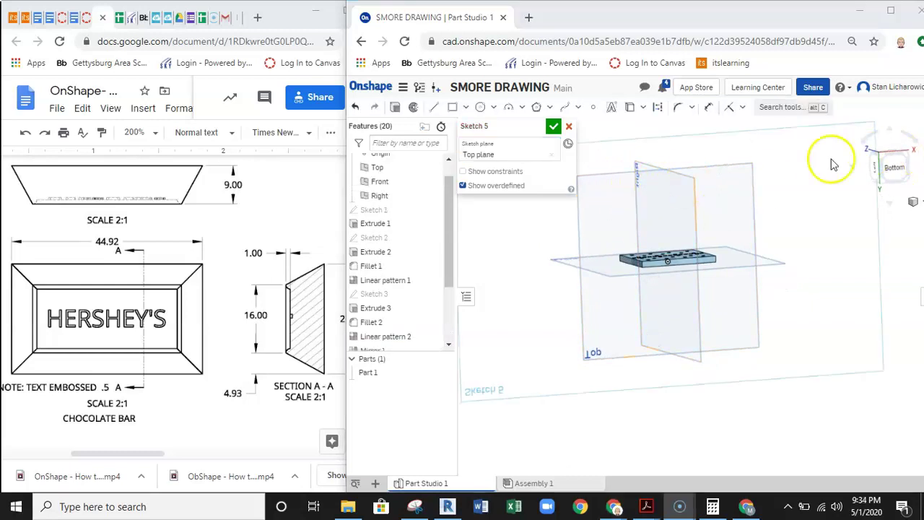
left_click(907, 157)
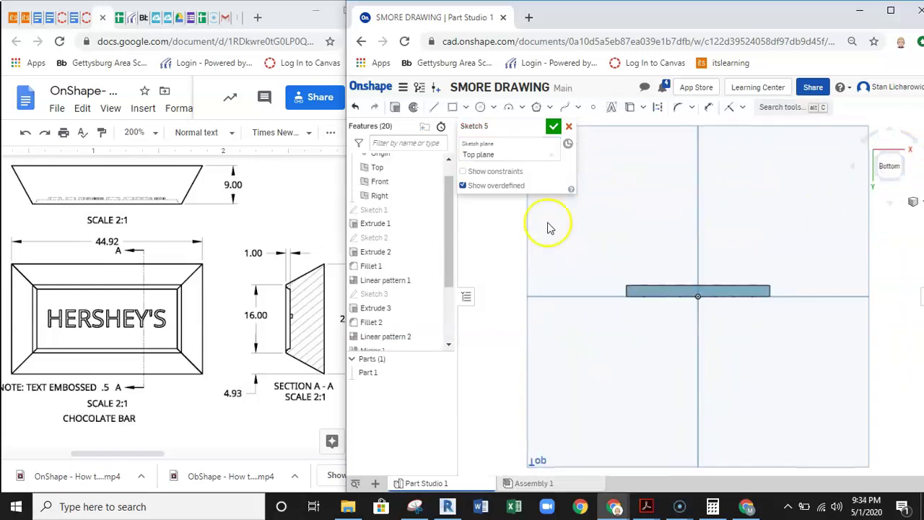
middle_click_drag(621, 212, 618, 254)
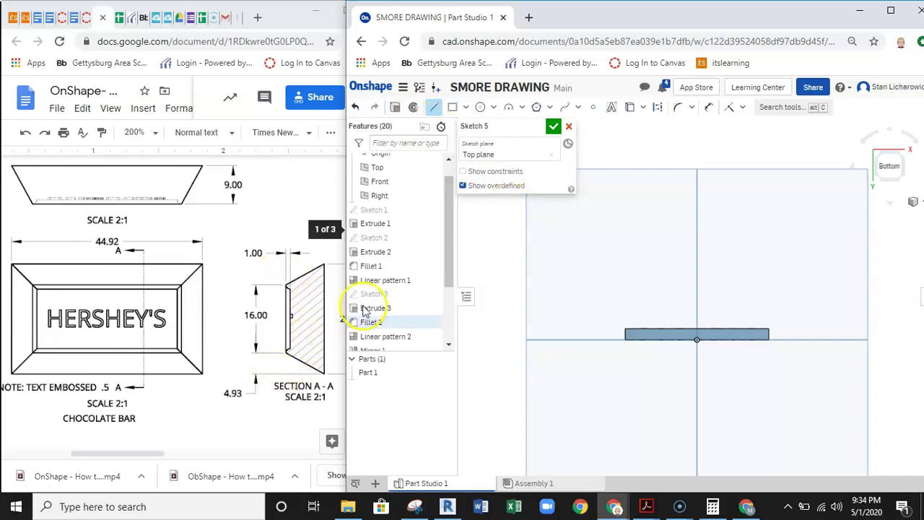
- Sketch a horizontal line about 43 mm long above the edge view of the existing plate
left_click_drag(345, 236, 374, 233)
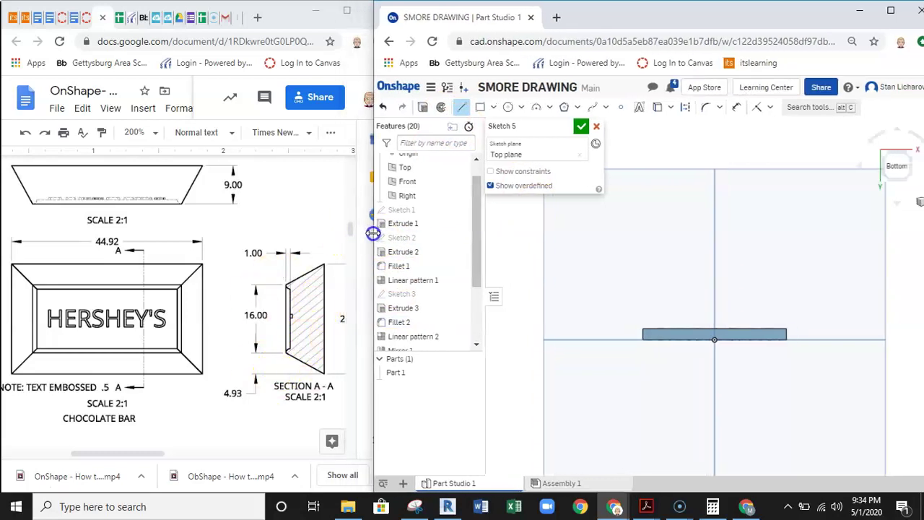
left_click_drag(162, 454, 173, 453)
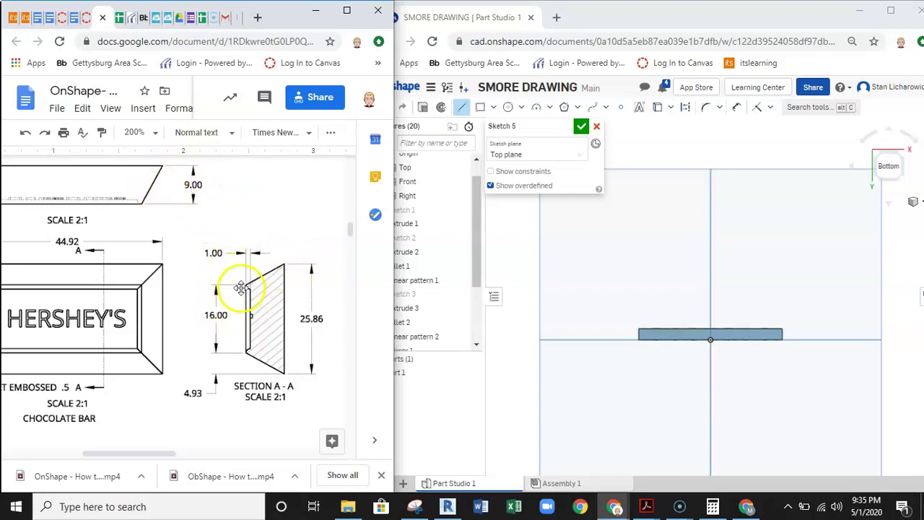
left_click(468, 122)
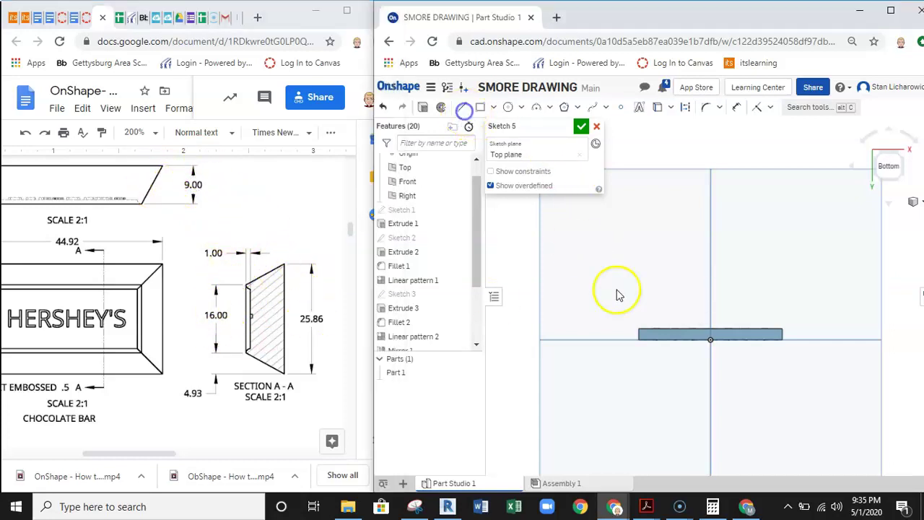
left_click(462, 107)
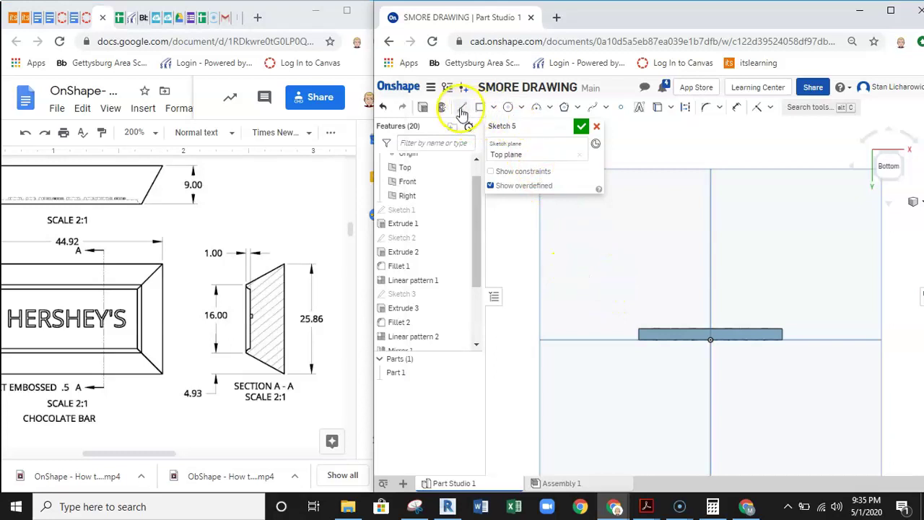
left_click_drag(577, 274, 675, 275)
left_click(681, 274)
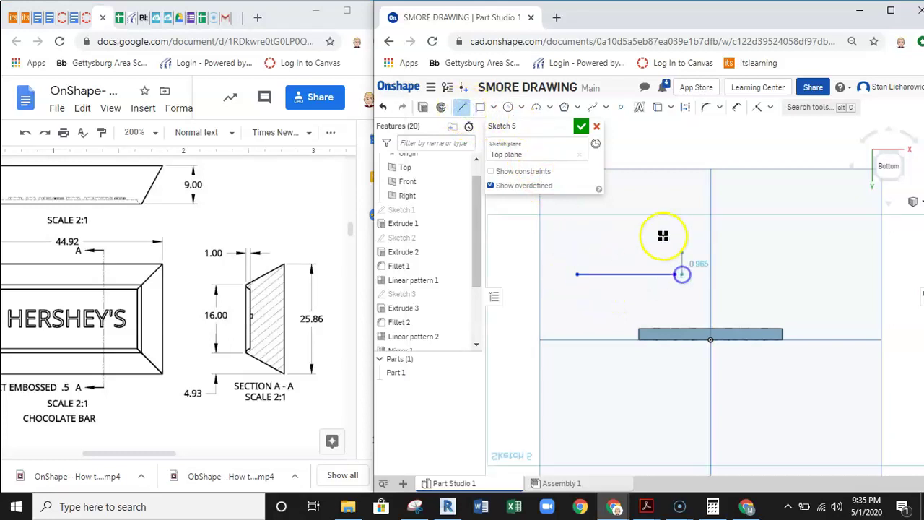
key("Escape")
scroll(644, 260, "down", 1)
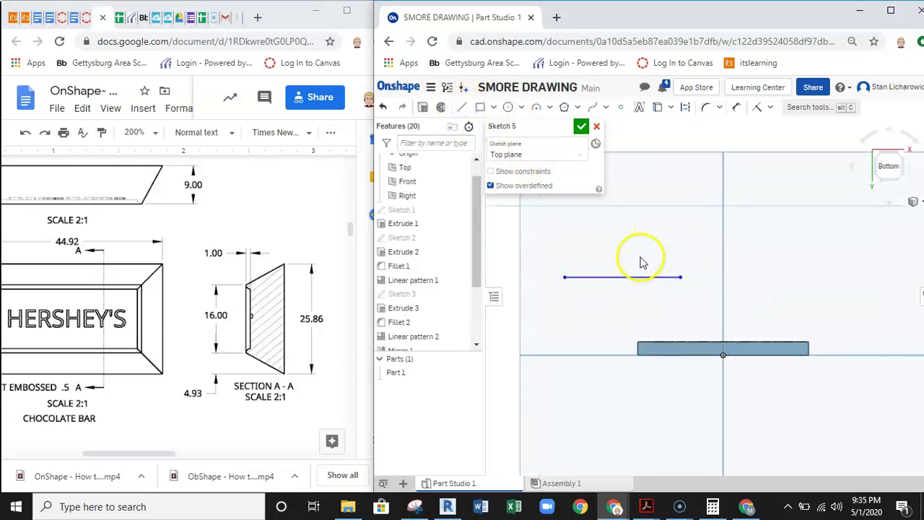
- Dimension the new horizontal line's length to 25.86 mm
middle_click_drag(650, 282, 671, 268)
left_click(736, 106)
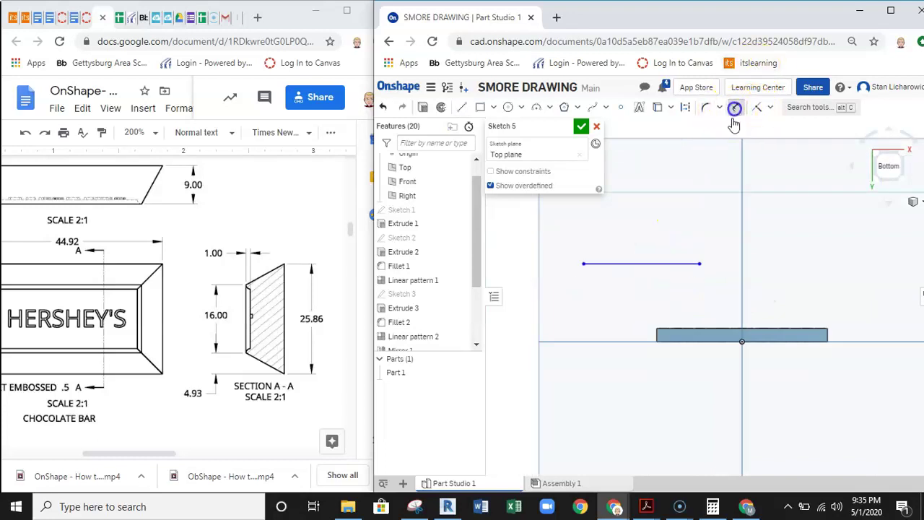
left_click(652, 281)
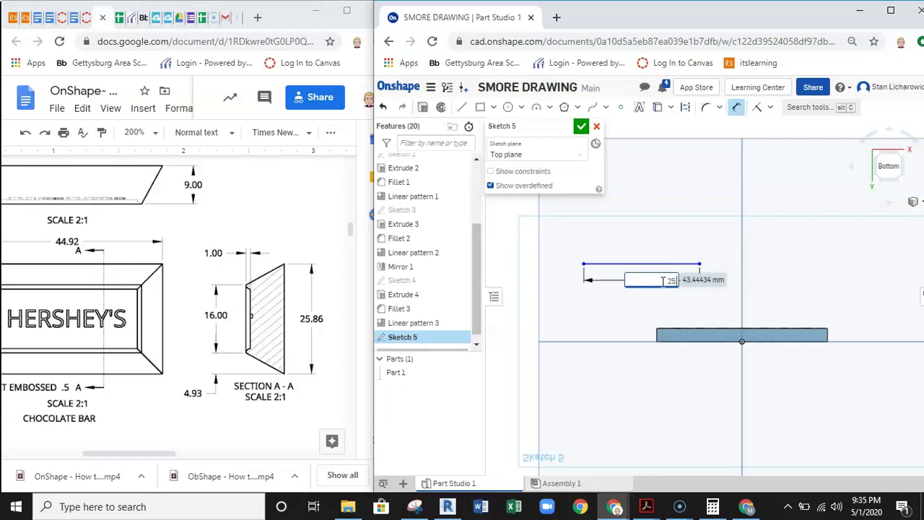
key("Escape")
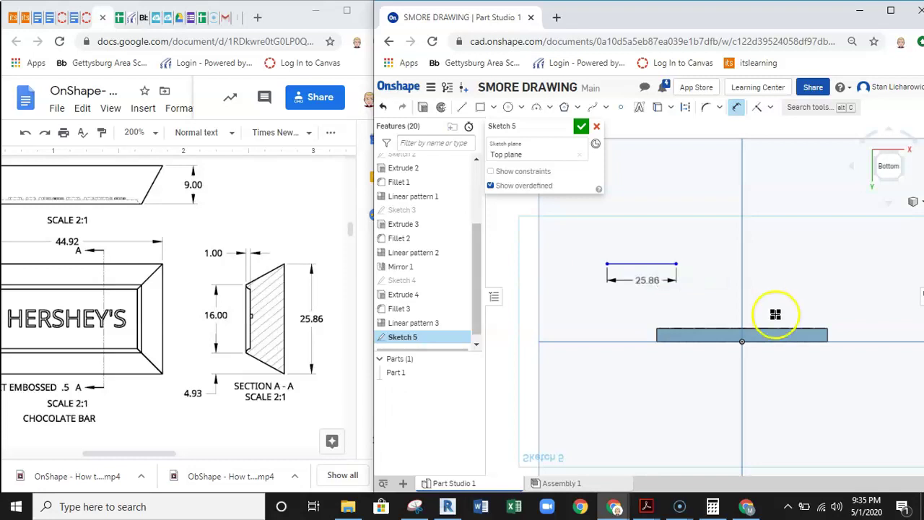
- Sketch a vertical line about 7.7 mm up from the base line's midpoint, continued by a horizontal line about 9.3 mm to the right
scroll(629, 231, "up", 3)
key("c")
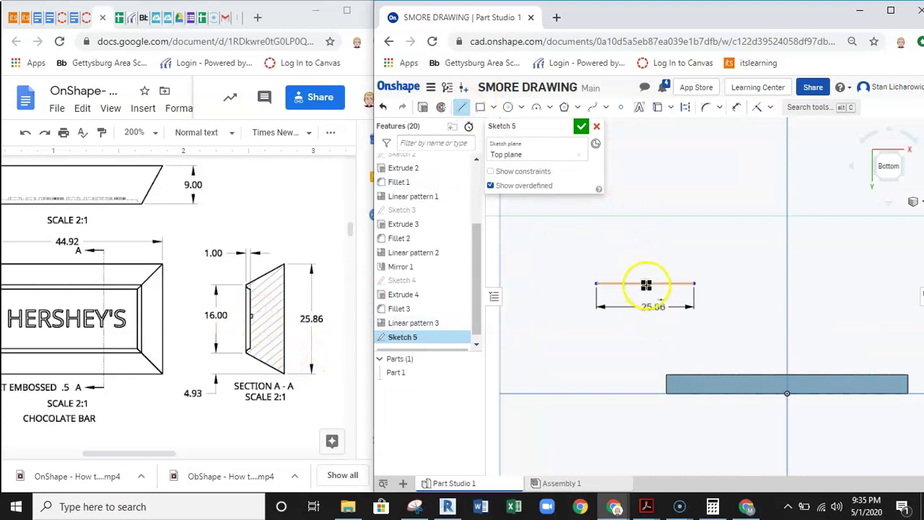
left_click(647, 255)
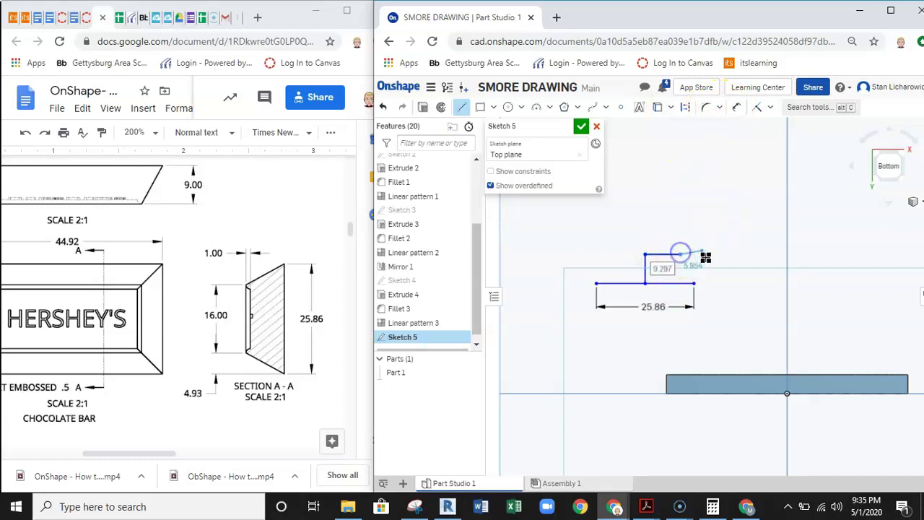
- Dimension the distance between the short upper line and the base line to 9 mm
left_click(737, 107)
scroll(653, 258, "up", 3)
left_click(639, 275)
left_click(779, 281)
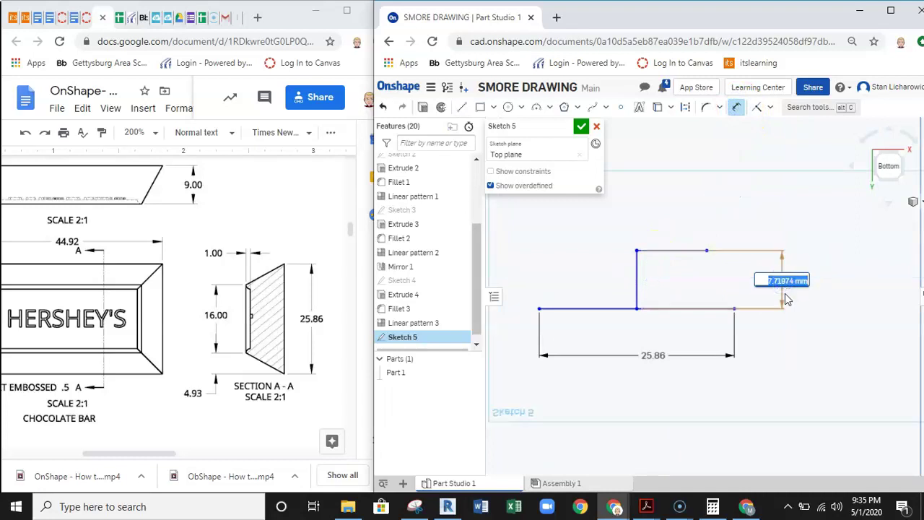
type("9")
key("Return")
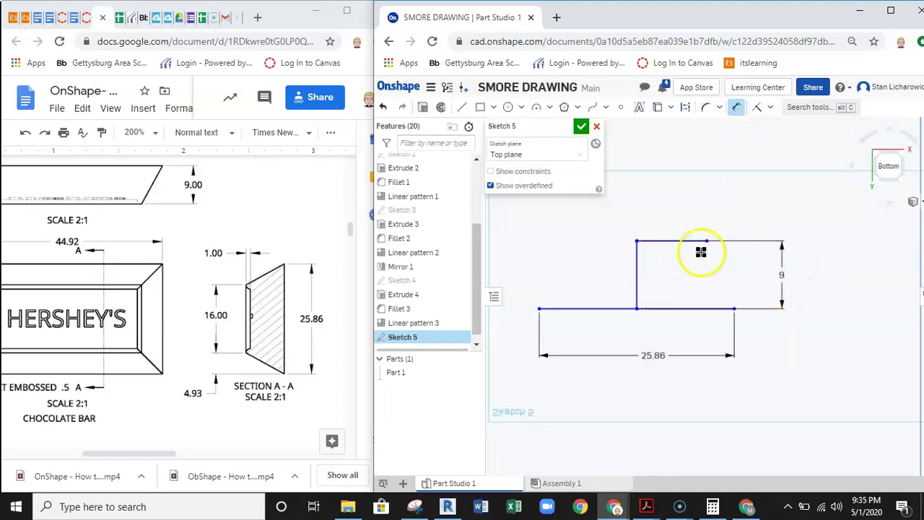
- Dimension the short upper line's length to 8 mm
left_click(736, 107)
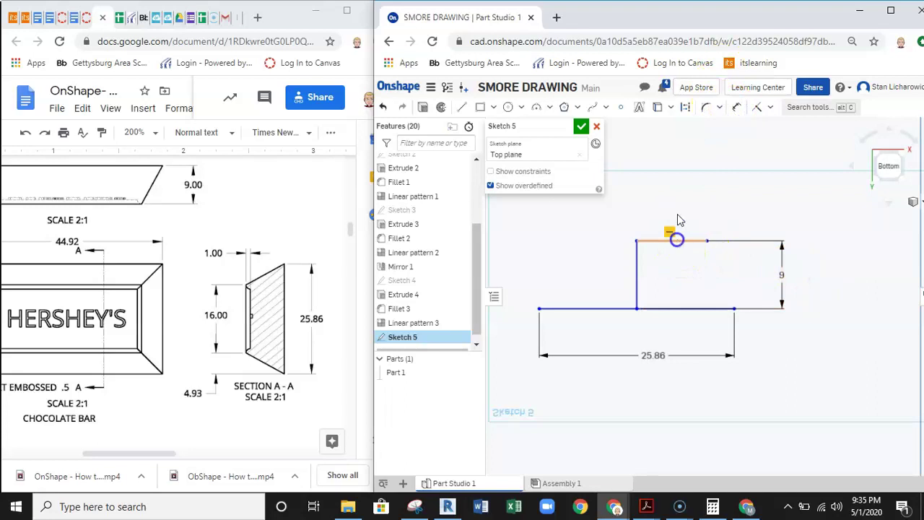
left_click(736, 106)
left_click(689, 225)
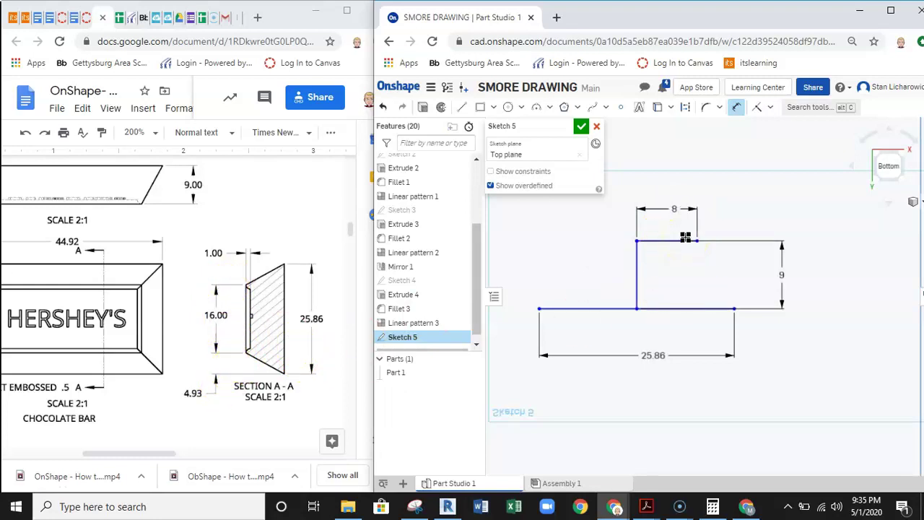
- Sketch a second upper line leftward from the top of the vertical line and dimension it to 8 mm
left_click(462, 108)
left_click(638, 241)
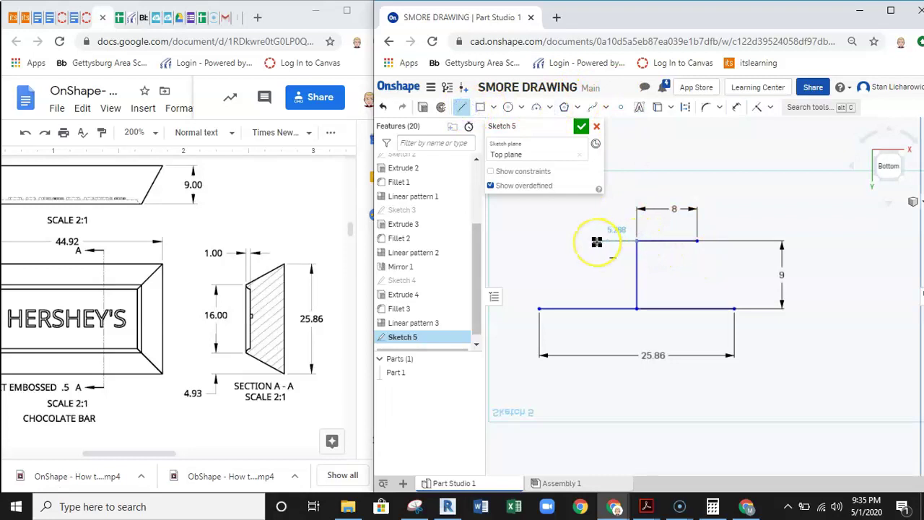
left_click(596, 242)
left_click(736, 107)
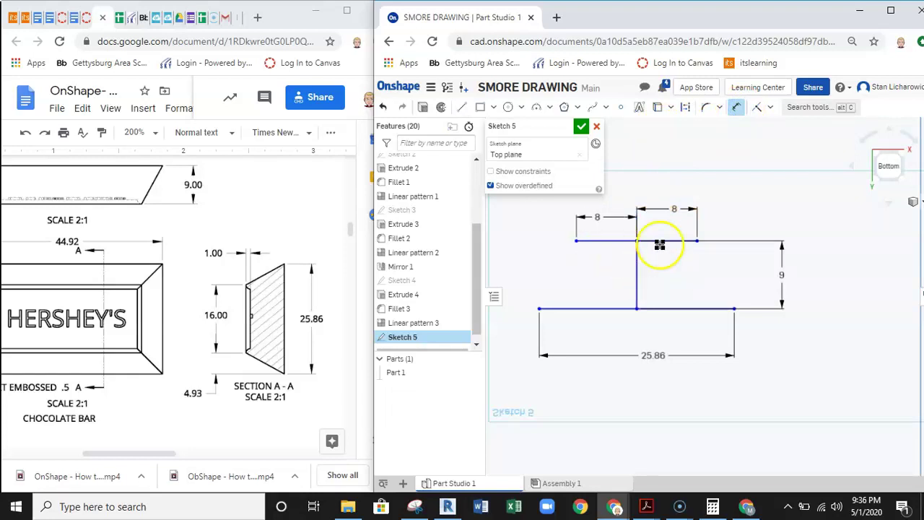
- Close the trapezoid with slanted lines joining the base and upper ends on both sides, and delete the vertical centre line
left_click(462, 107)
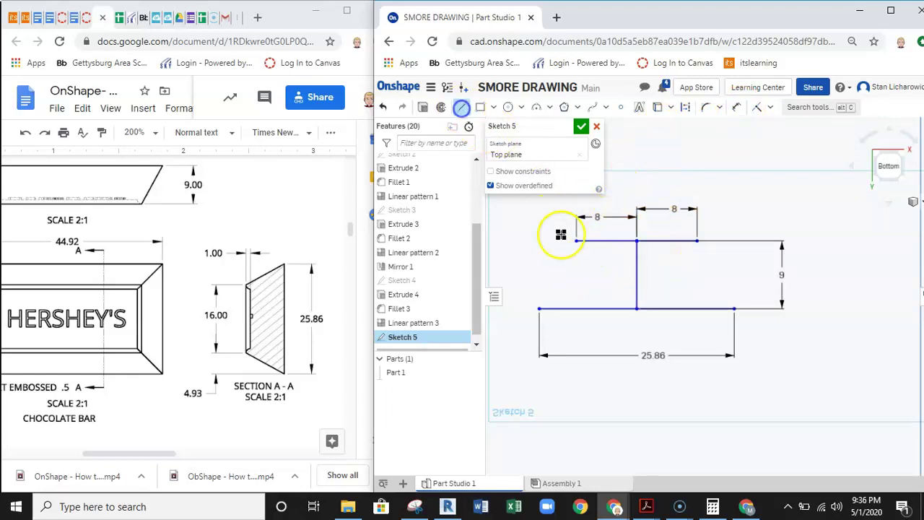
left_click(540, 309)
left_click(575, 243)
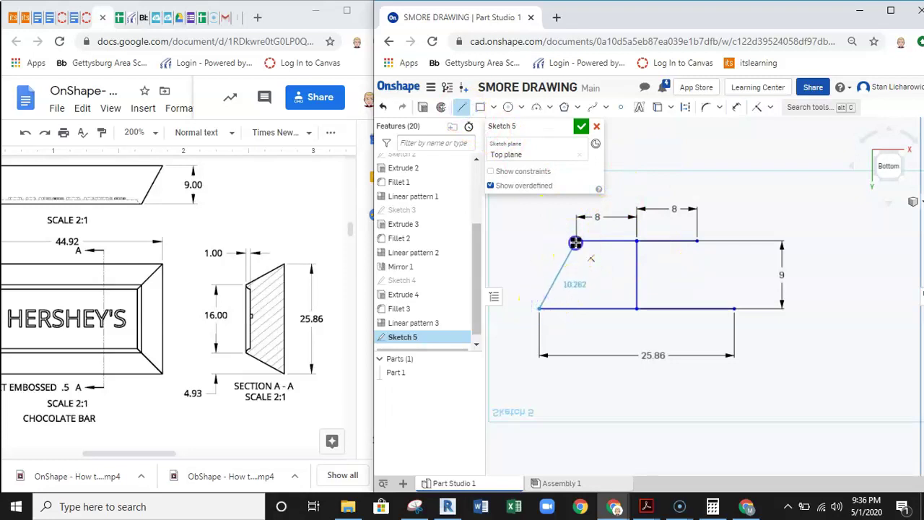
left_click(697, 240)
left_click(733, 309)
key("Escape")
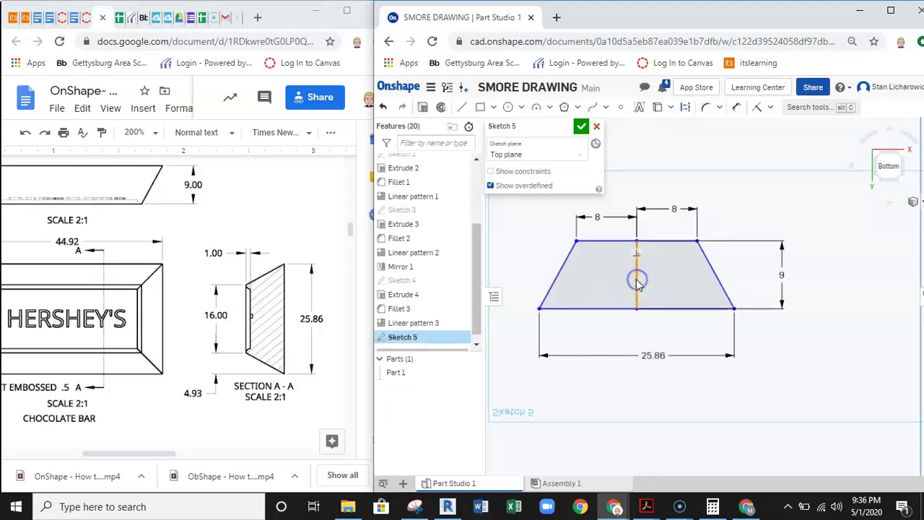
left_click(636, 286)
key("Delete")
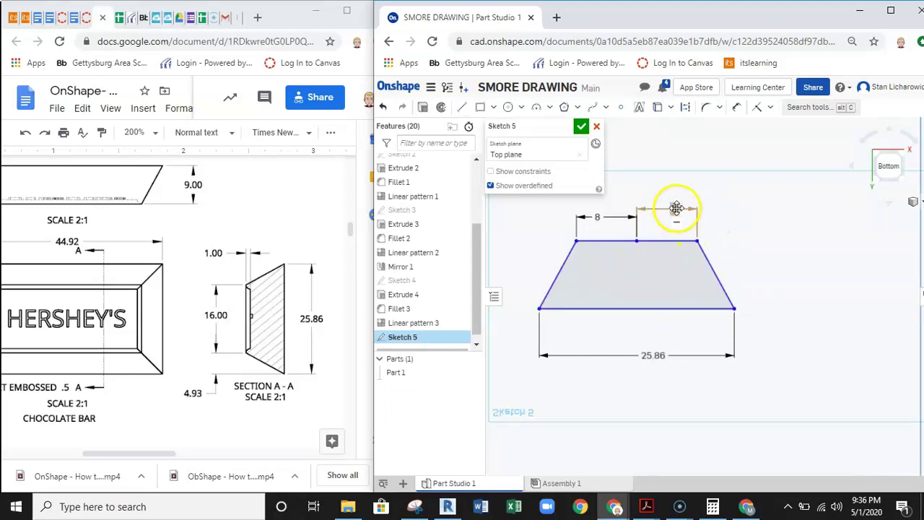
- Extrude the trapezoid sketch as a new solid with a blind depth of 44.92 mm
right_click_drag(805, 231, 790, 231)
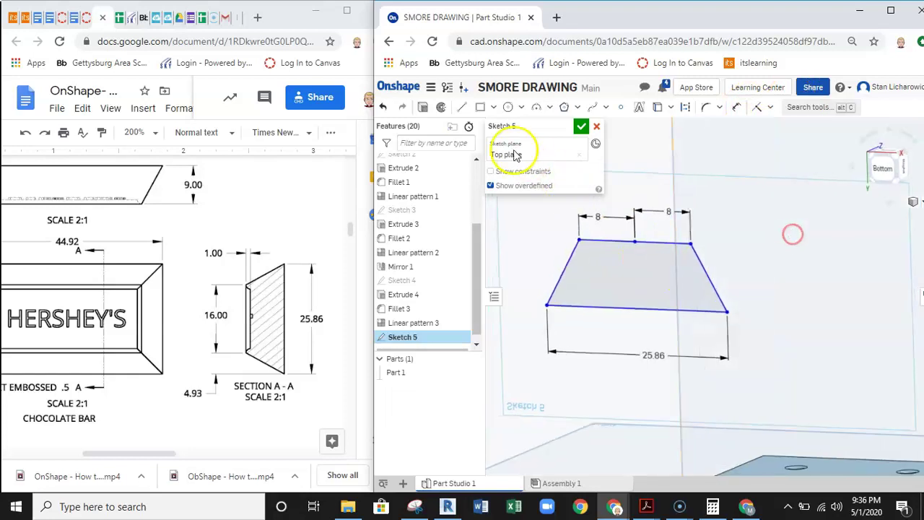
left_click(426, 107)
left_click(646, 264)
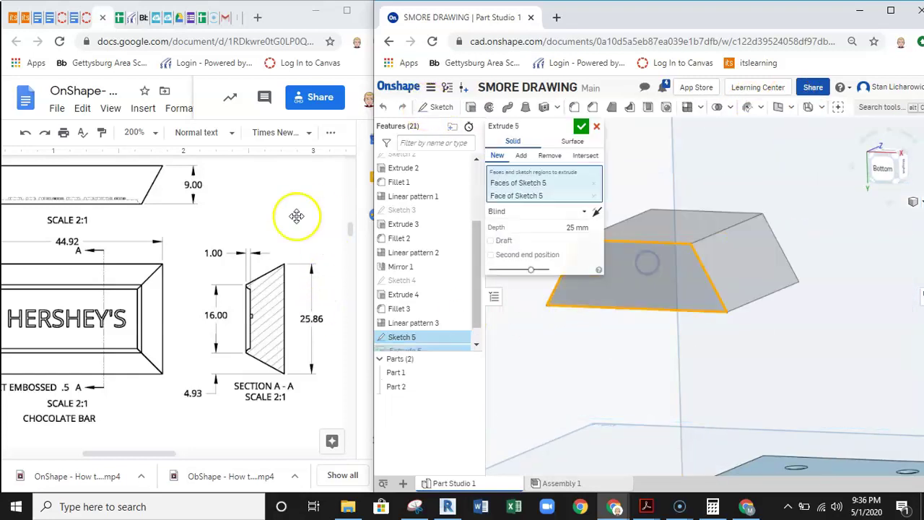
middle_click_drag(693, 282, 753, 267)
right_click_drag(753, 268, 748, 316)
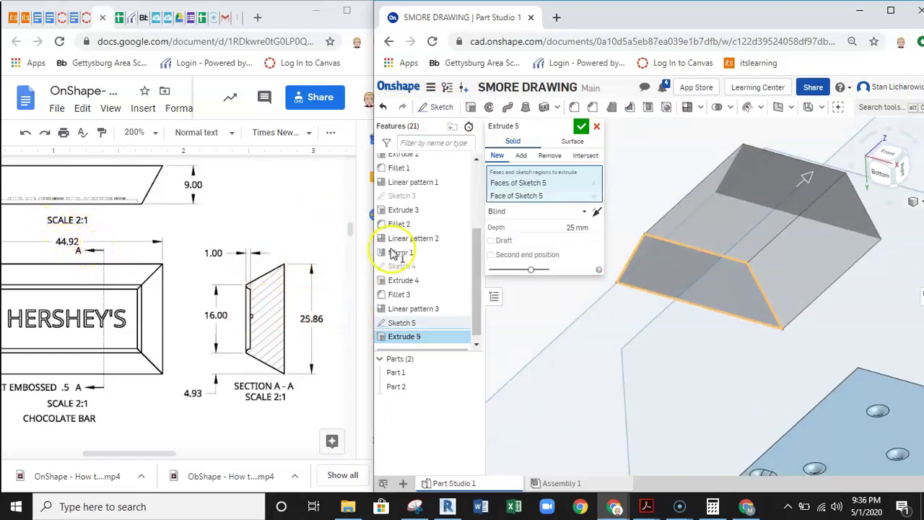
left_click(578, 227)
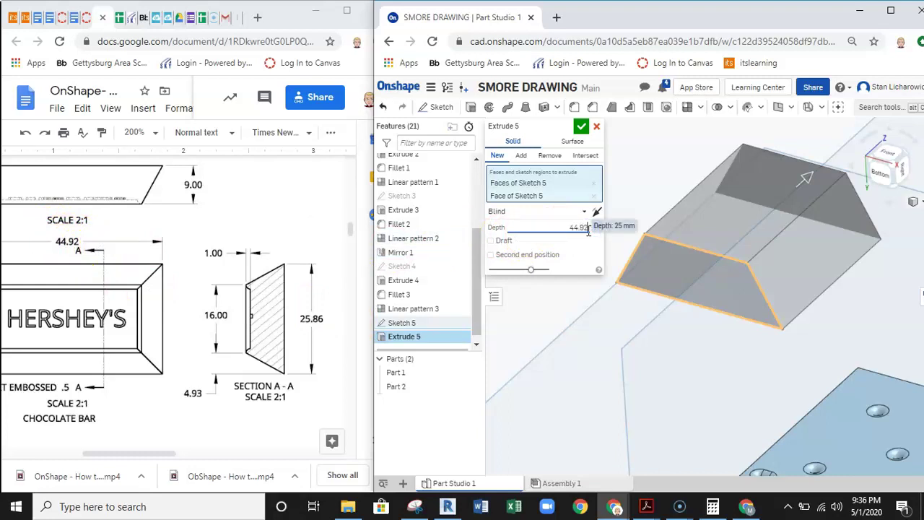
right_click_drag(679, 247, 639, 326)
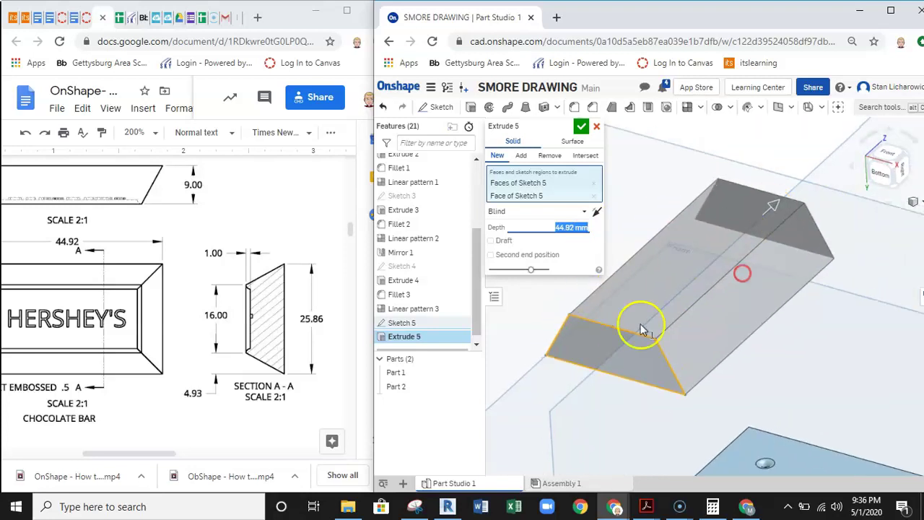
left_click(581, 126)
- Set up a two-distance chamfer with distance 1 at 9 mm and distance 2 at 4.93 mm
mouse_move(776, 264)
right_mouse_down()
mouse_move(838, 252)
mouse_move(845, 277)
mouse_move(805, 272)
mouse_move(806, 296)
mouse_move(817, 296)
mouse_move(748, 253)
right_mouse_up()
middle_click_drag(748, 252, 744, 251)
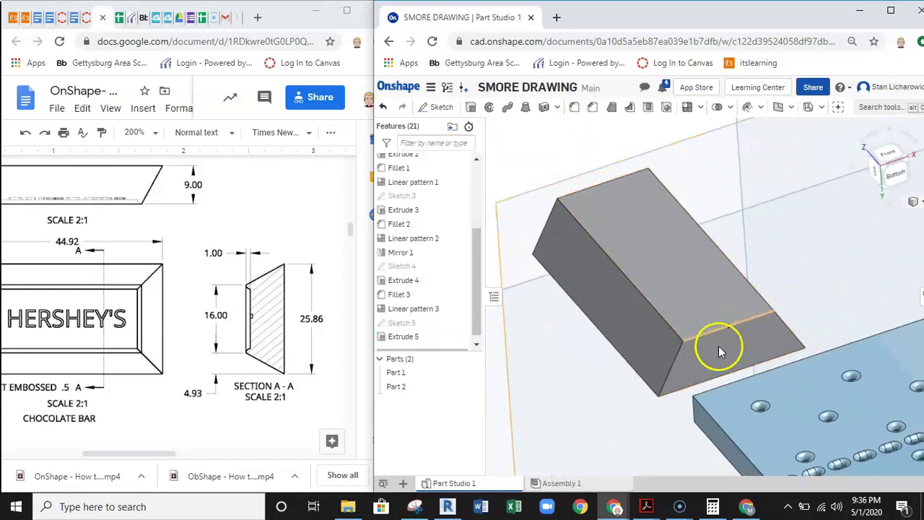
middle_click_drag(698, 321, 699, 309)
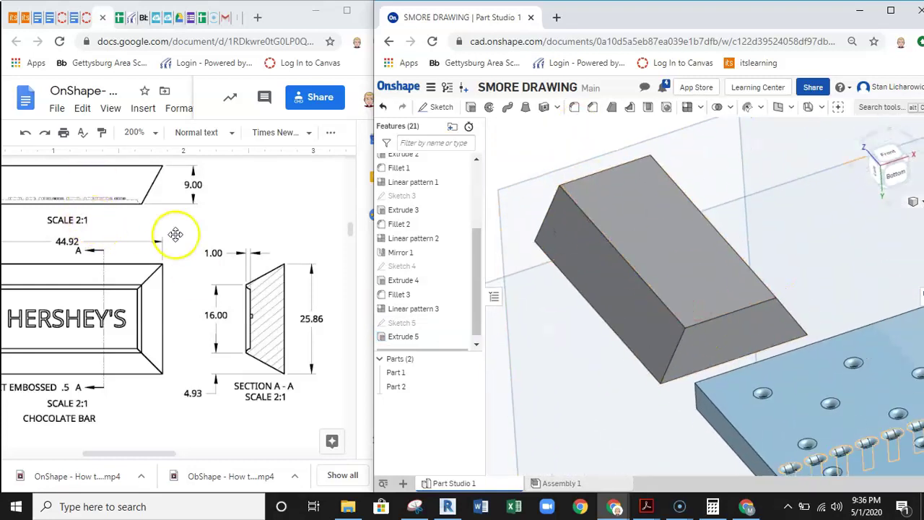
right_click_drag(570, 205, 594, 200)
mouse_move(718, 270)
right_mouse_down()
mouse_move(751, 231)
mouse_move(757, 242)
mouse_move(717, 258)
right_mouse_up()
left_click(592, 112)
left_click(594, 108)
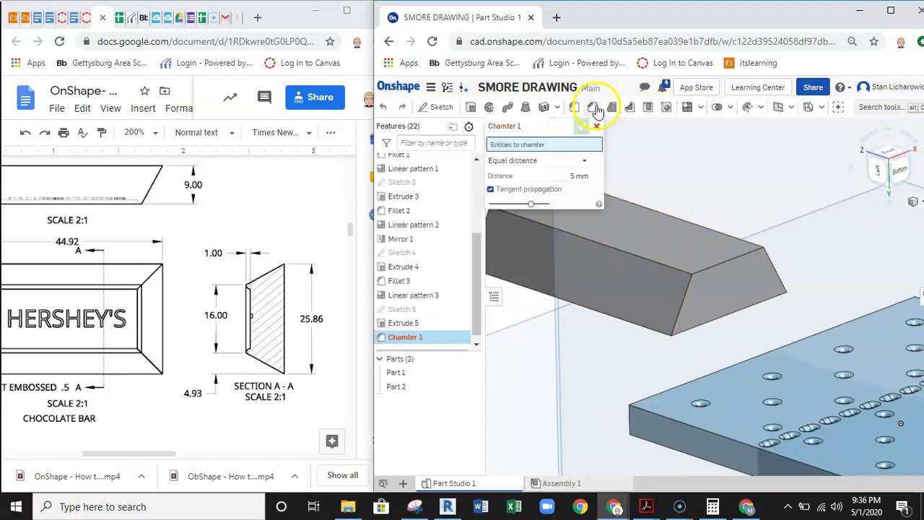
left_click(584, 162)
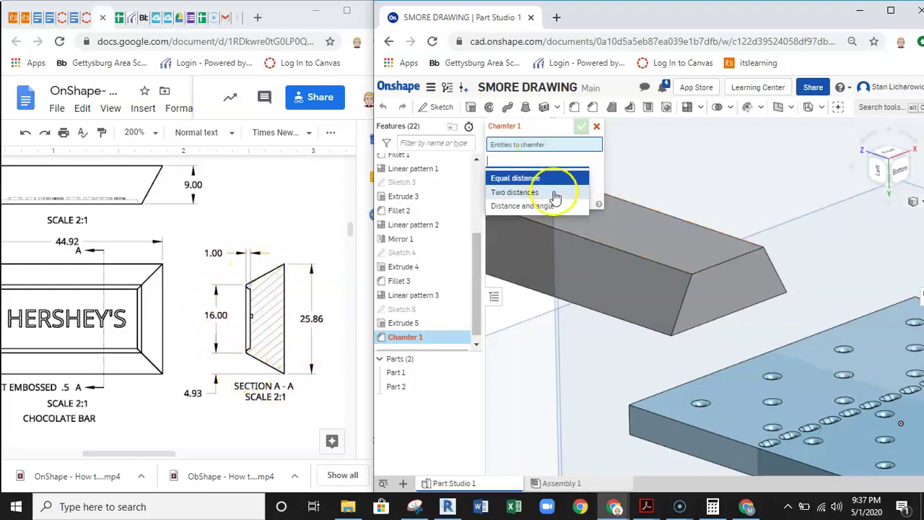
left_click(527, 194)
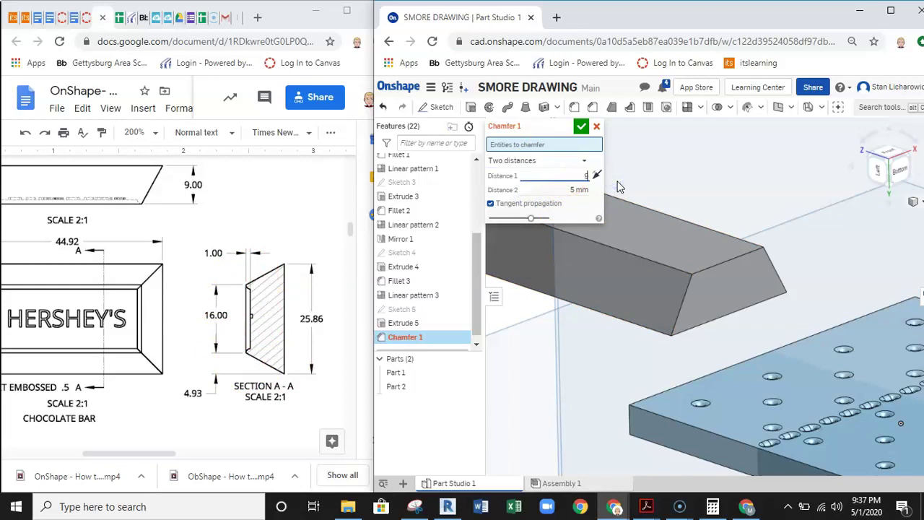
left_click(570, 189)
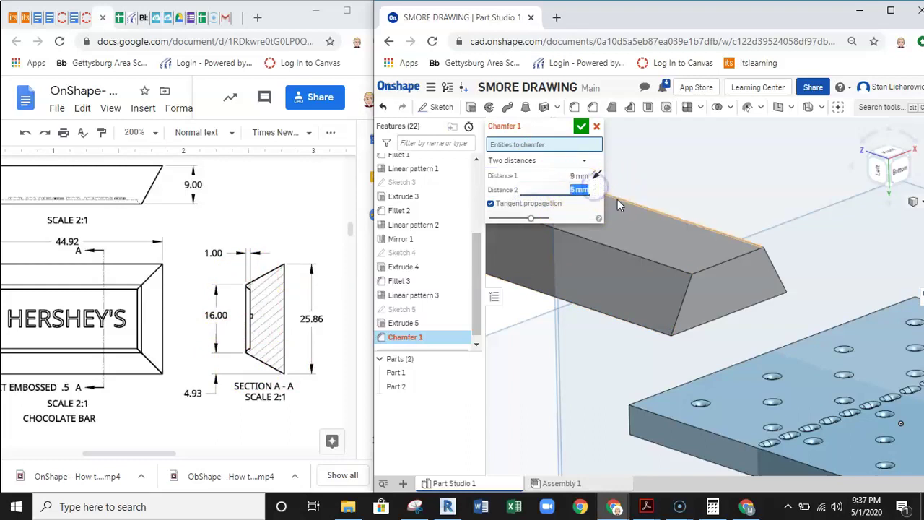
type("4")
type(".93")
- Apply the chamfer to the two short end edges of the bar's narrow flat face
left_click(723, 256)
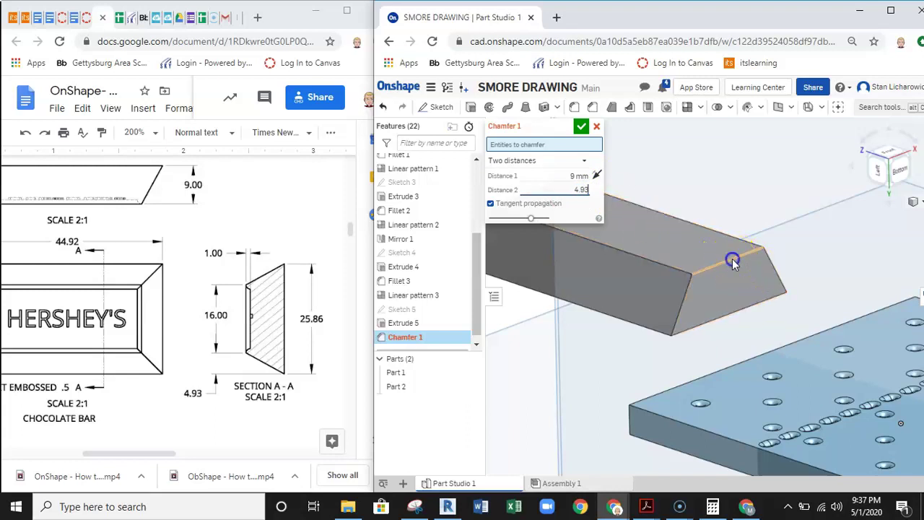
left_click(732, 259)
right_click_drag(728, 293, 689, 270)
left_click(649, 263)
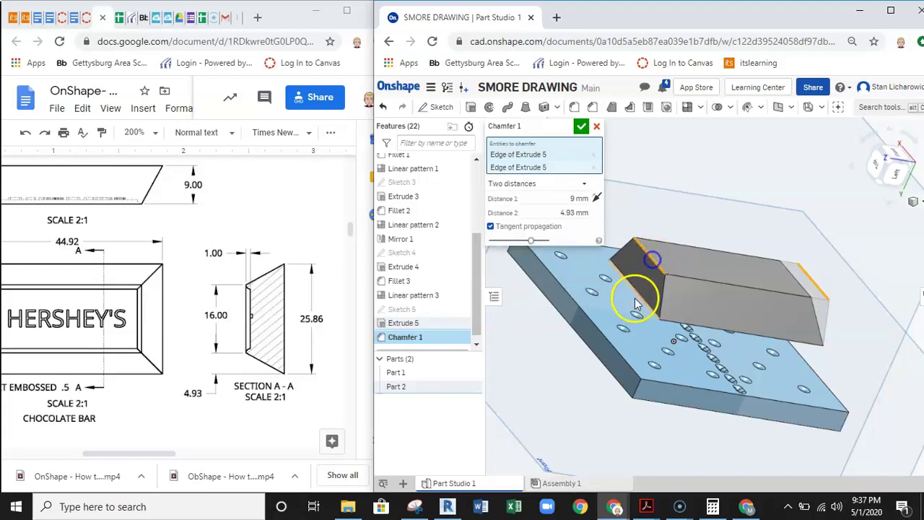
mouse_move(803, 322)
right_mouse_down()
mouse_move(752, 337)
mouse_move(763, 361)
mouse_move(765, 340)
mouse_move(786, 309)
mouse_move(793, 318)
right_mouse_up()
left_click(584, 128)
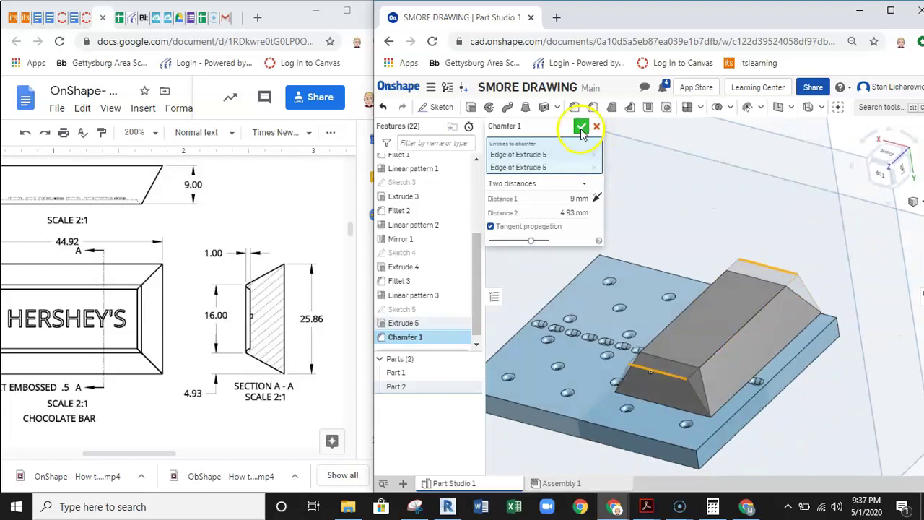
left_click(582, 130)
- Start a sketch on the bar's narrow flat face, viewed from the front with its long side horizontal
right_click_drag(698, 278, 619, 309)
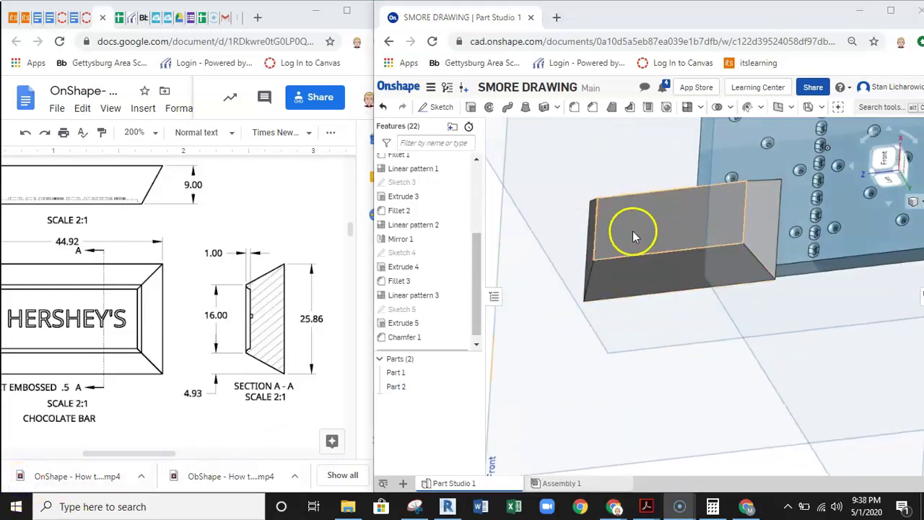
left_click(436, 106)
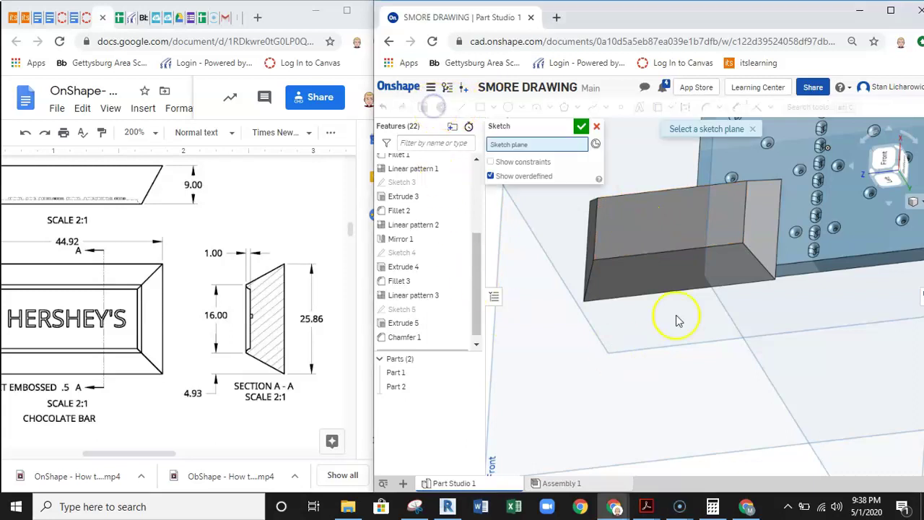
left_click(656, 226)
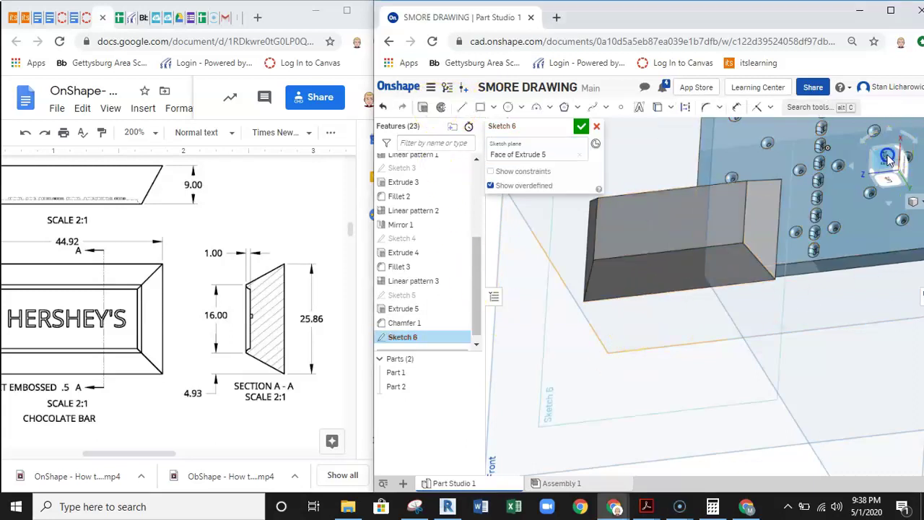
left_click(887, 156)
scroll(620, 235, "up", 2)
middle_click_drag(627, 235, 632, 260)
scroll(632, 260, "up", 1)
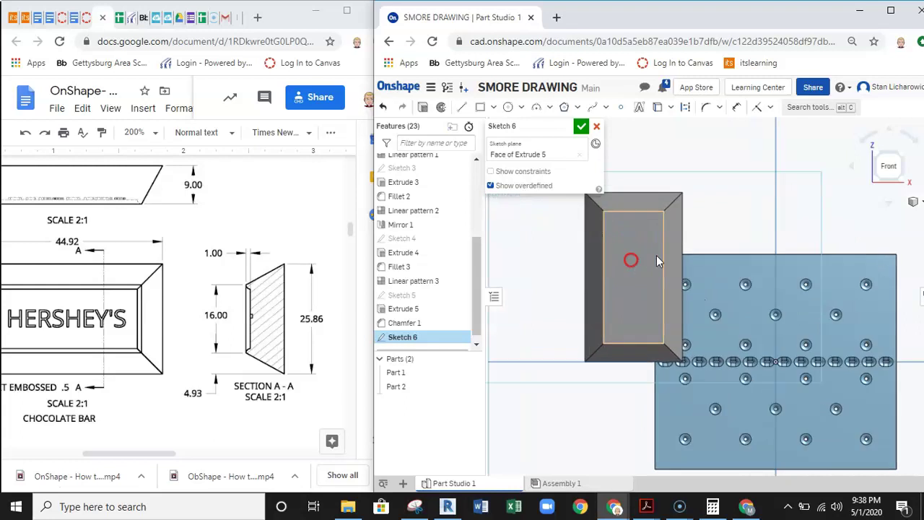
left_click(863, 142)
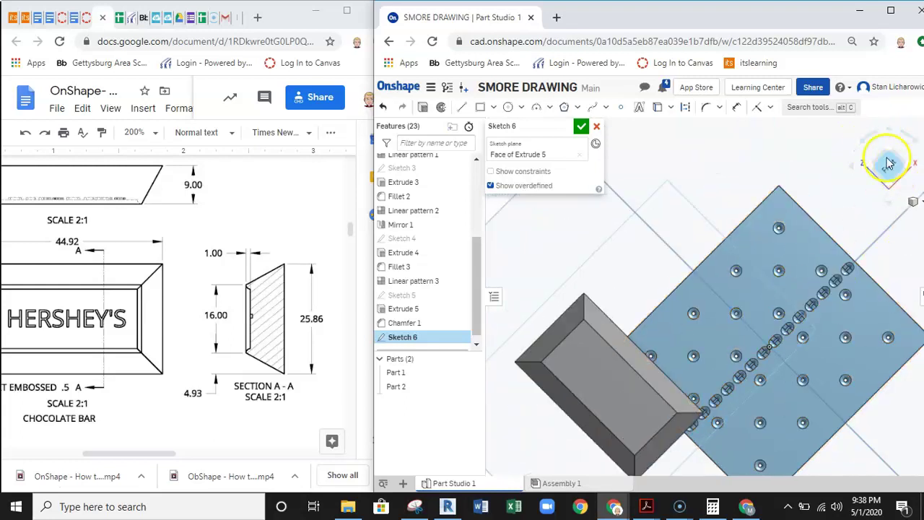
middle_click_drag(760, 332, 744, 200)
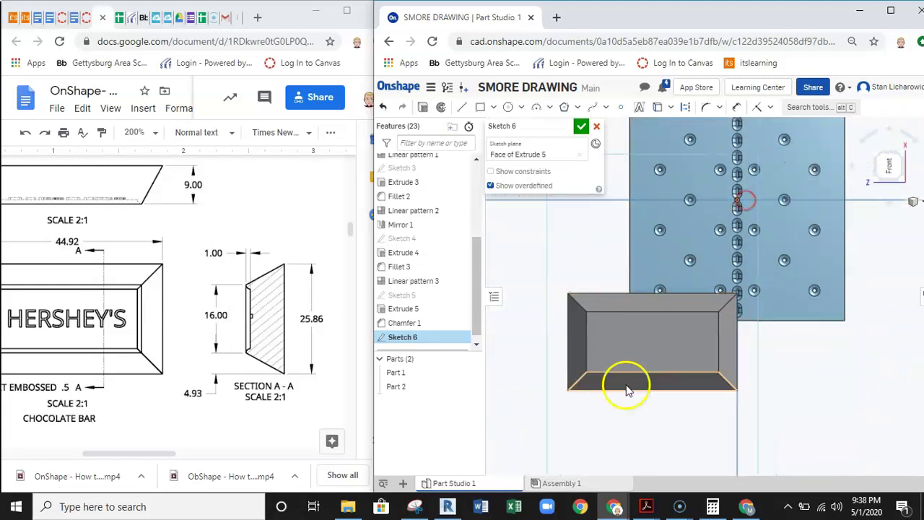
scroll(634, 366, "up", 3)
mouse_move(662, 331)
middle_mouse_down()
mouse_move(690, 329)
mouse_move(660, 318)
middle_mouse_up()
scroll(660, 329, "up", 1)
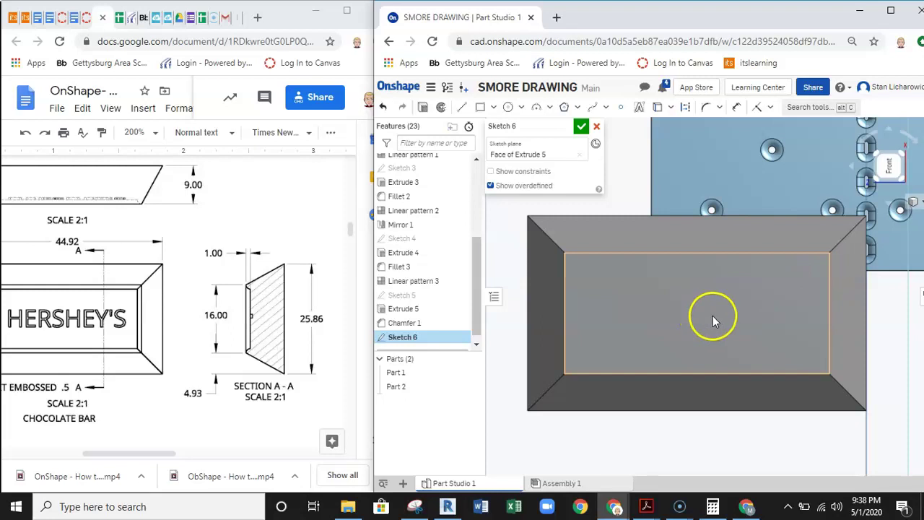
left_click(670, 108)
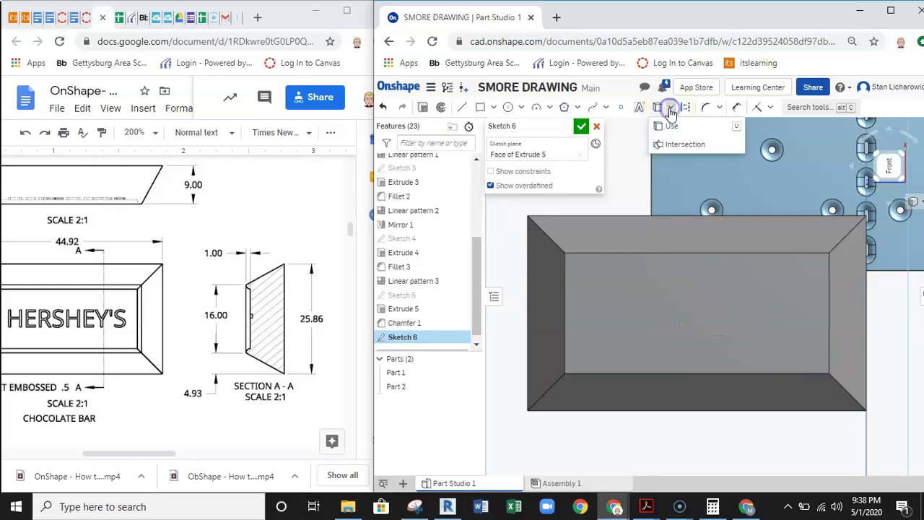
left_click(721, 108)
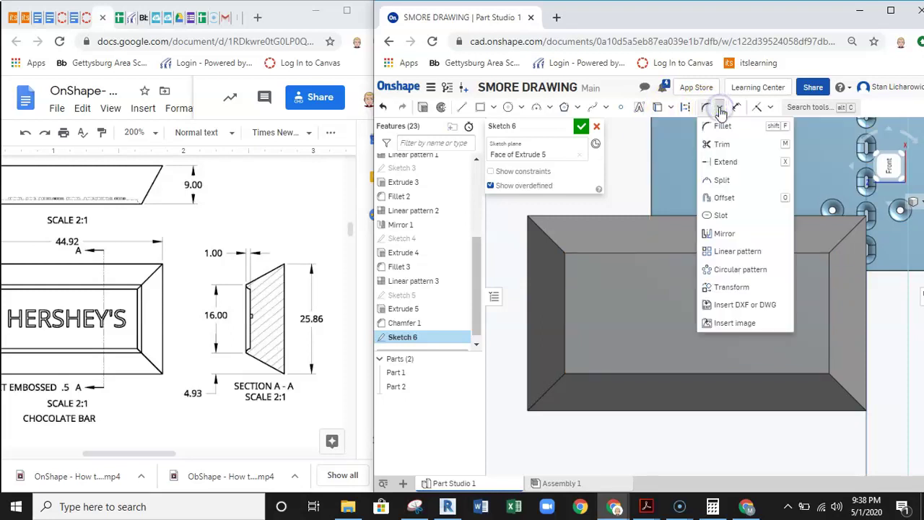
left_click(725, 198)
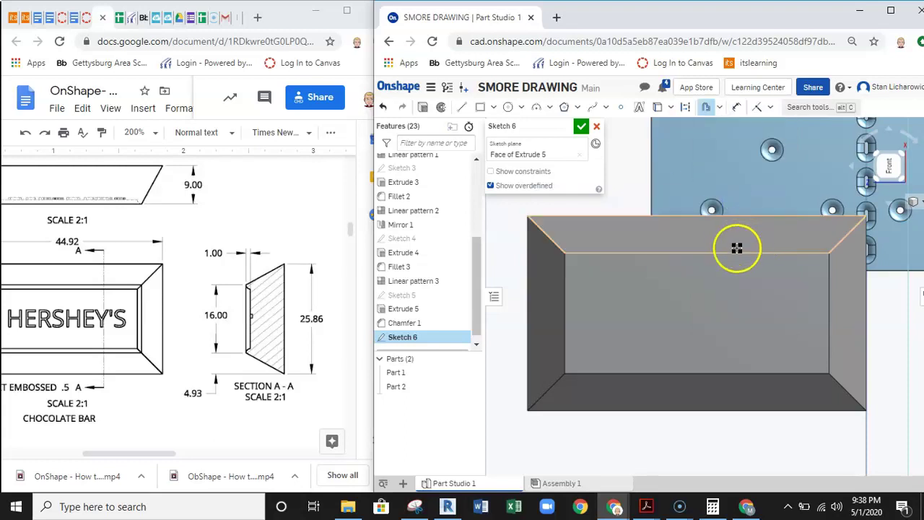
left_click(564, 319)
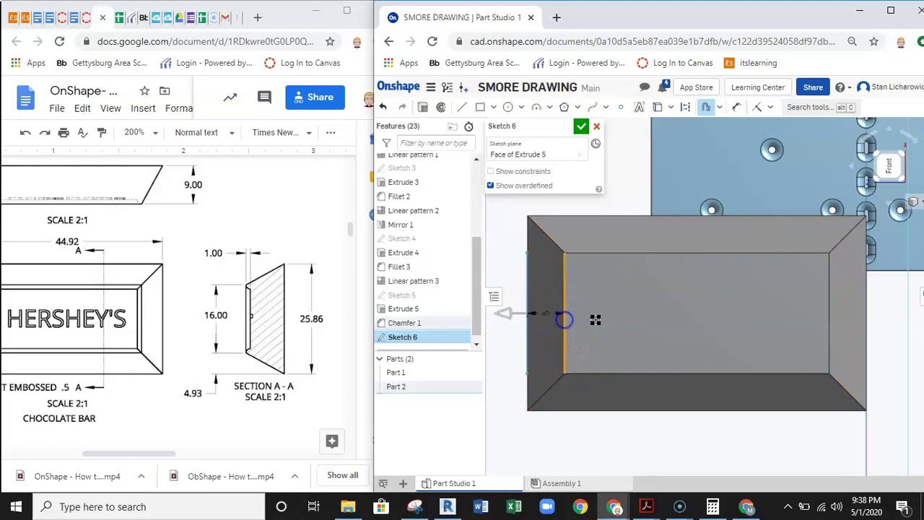
left_click_drag(528, 326, 590, 311)
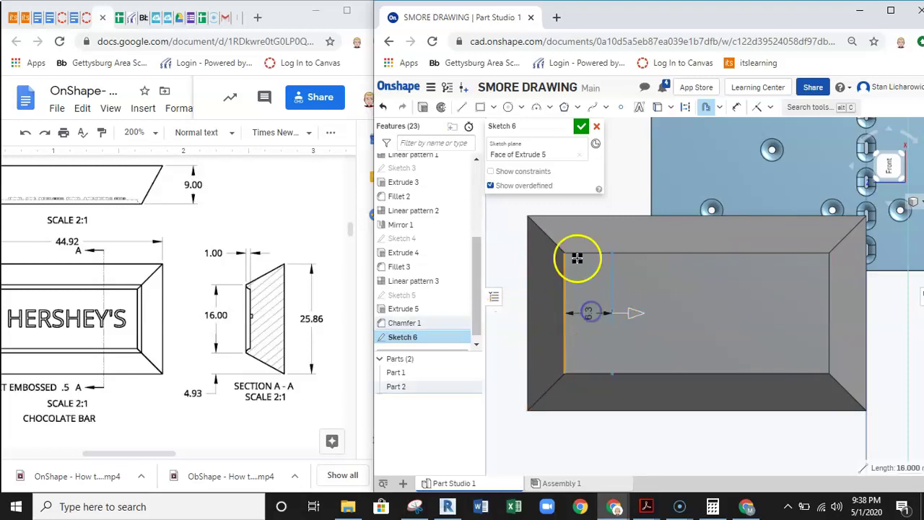
left_click(674, 253)
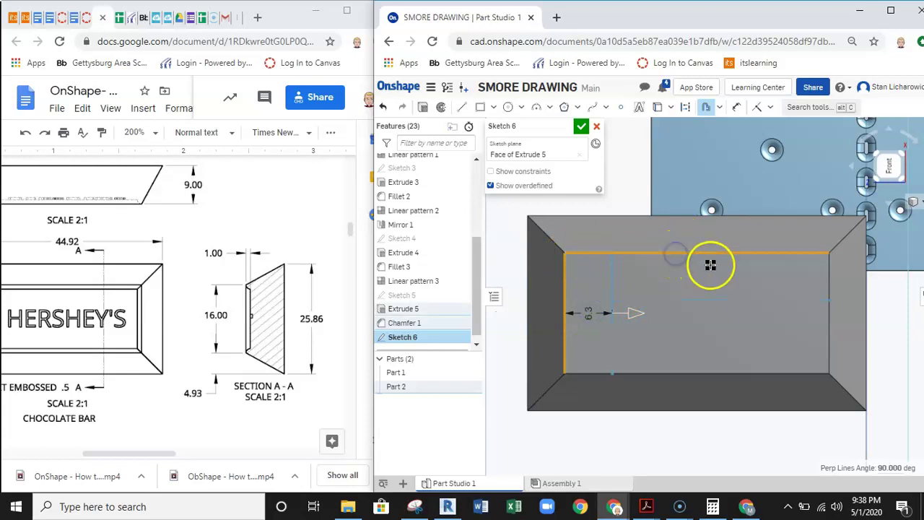
key("Escape")
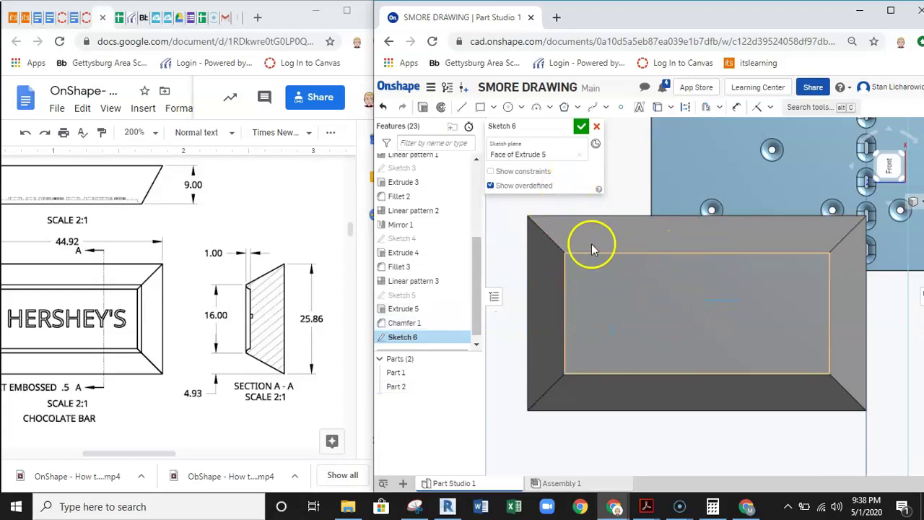
- Offset the whole outline of the flat face inward by 1 mm and finish the sketch
left_click(706, 107)
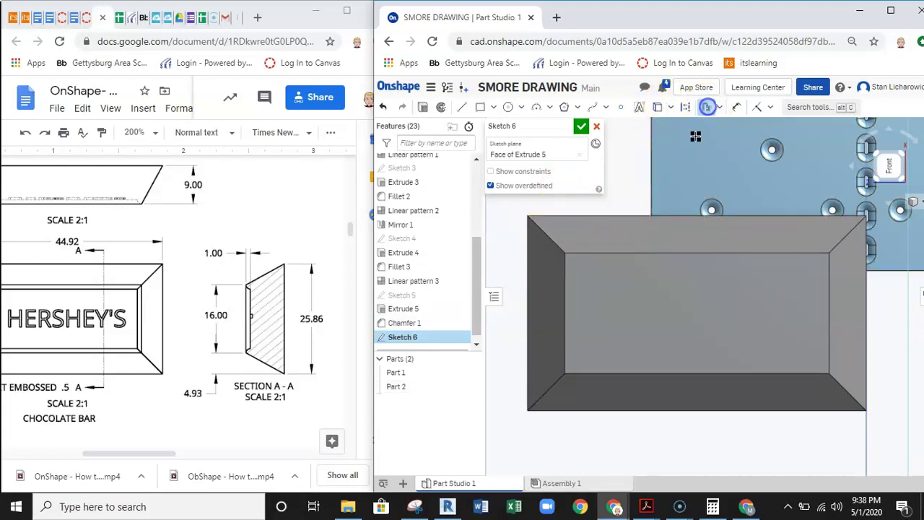
left_click(639, 264)
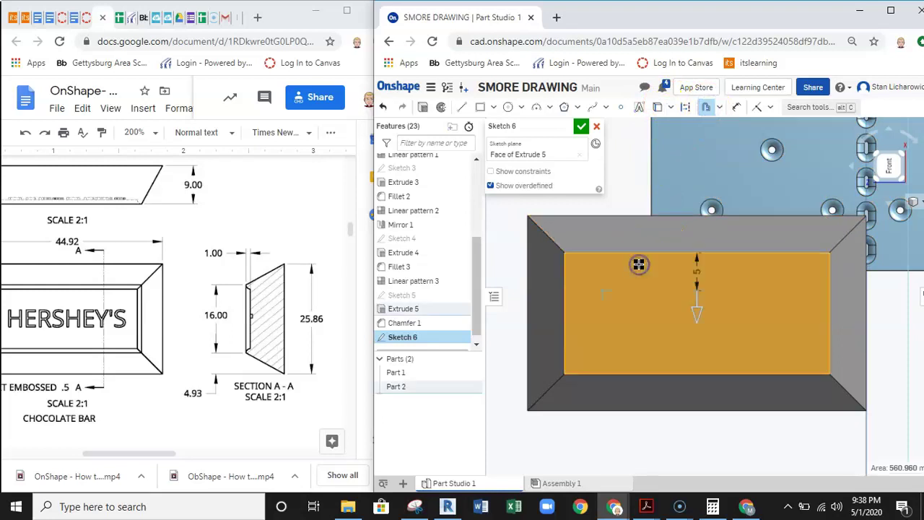
scroll(692, 273, "up", 2)
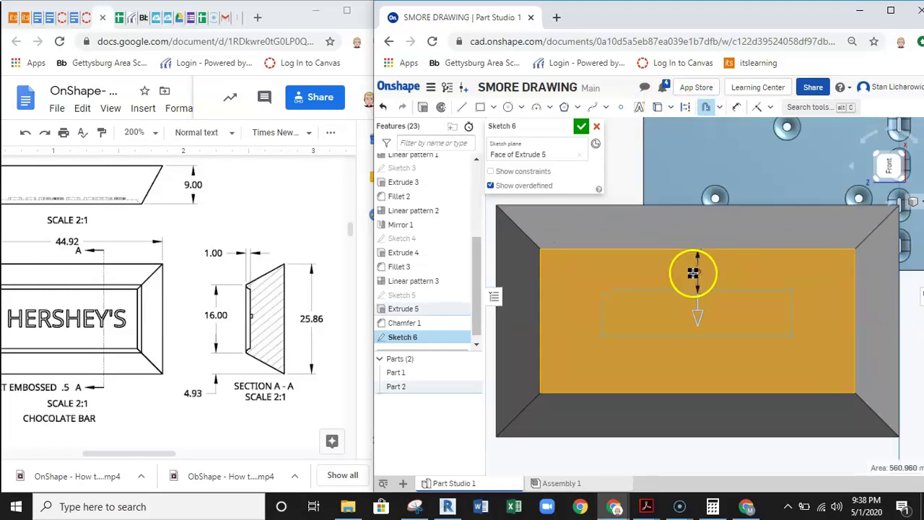
left_click(719, 306)
double_click(699, 268)
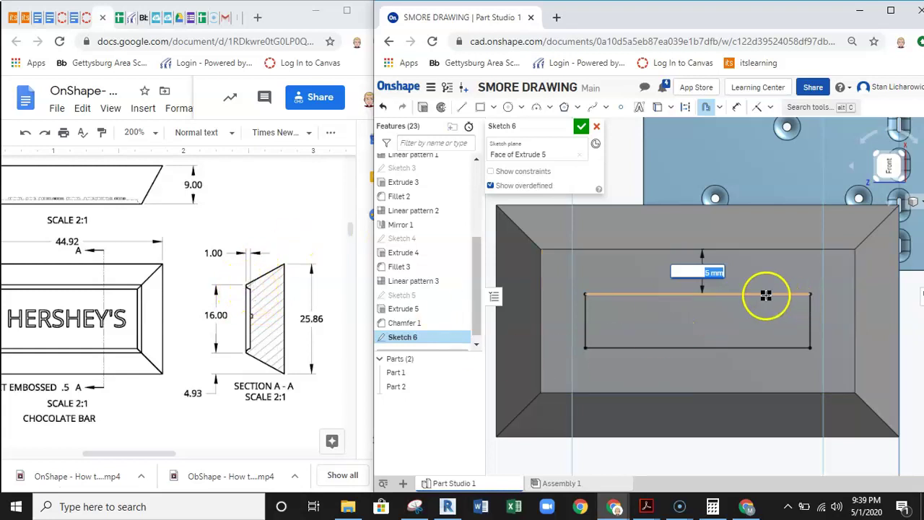
key("ctrl+z")
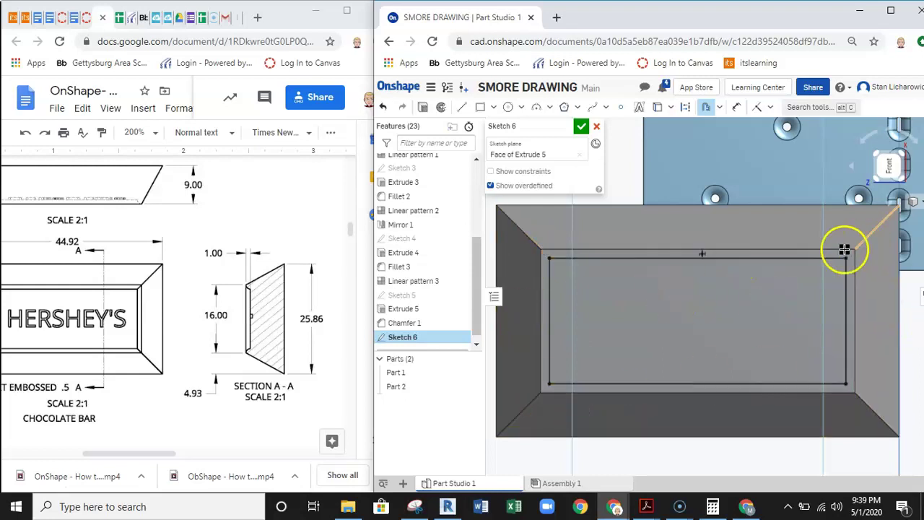
left_click(582, 126)
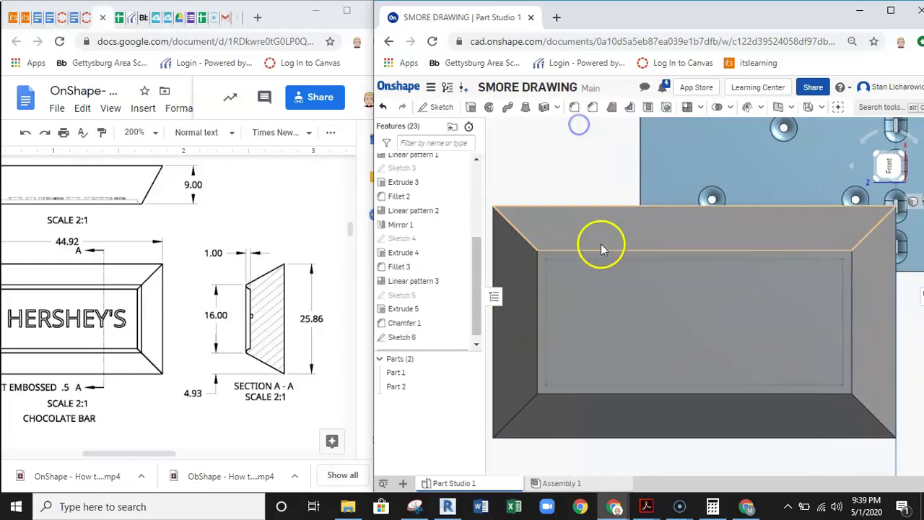
- Cut the inner offset rectangle into the bar with a blind remove extrude 1 mm deep
right_click_drag(682, 225, 669, 235)
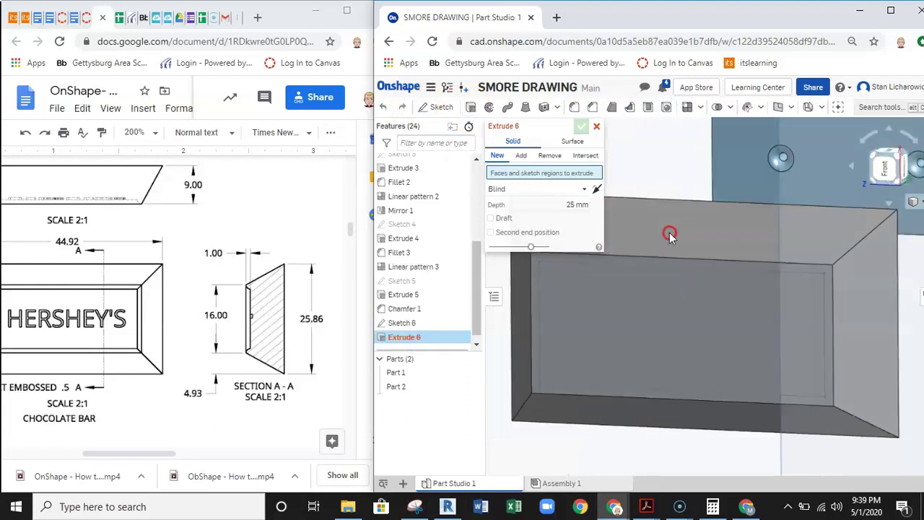
left_click(678, 305)
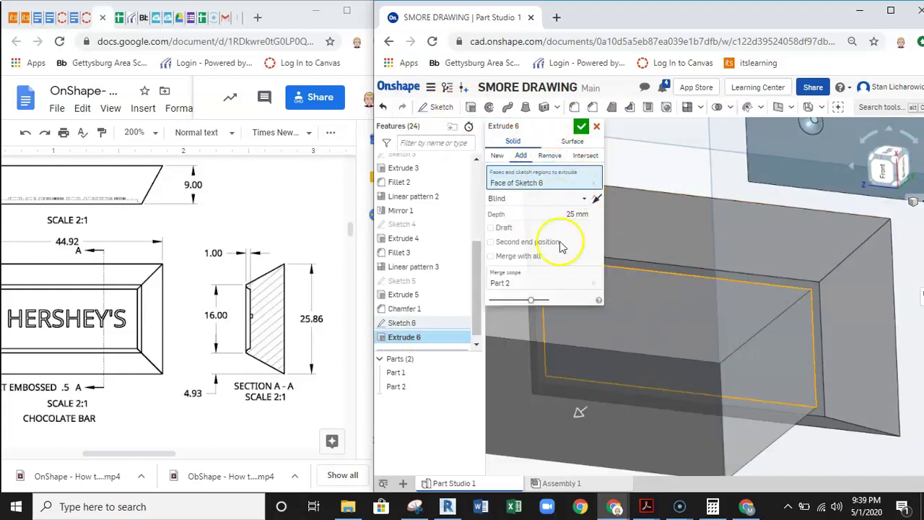
left_click(550, 155)
left_click_drag(559, 211, 589, 211)
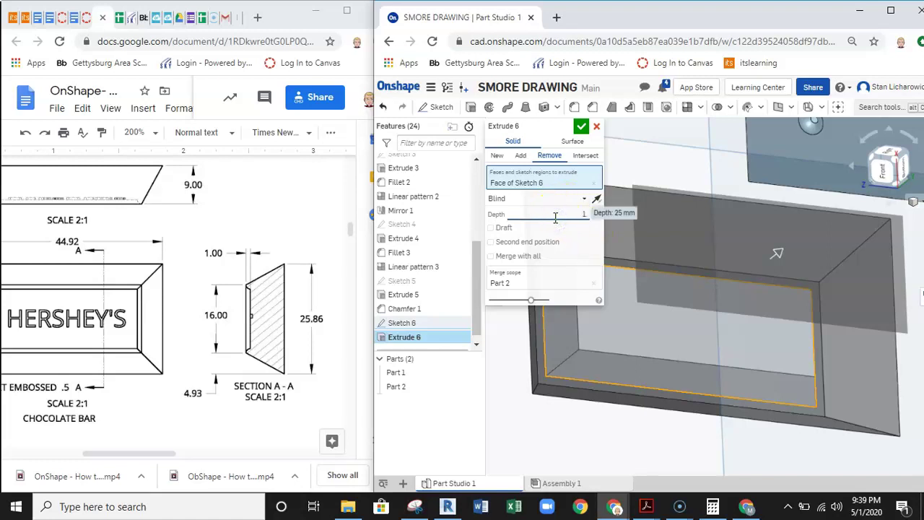
left_click(686, 319)
right_click_drag(686, 319, 752, 299)
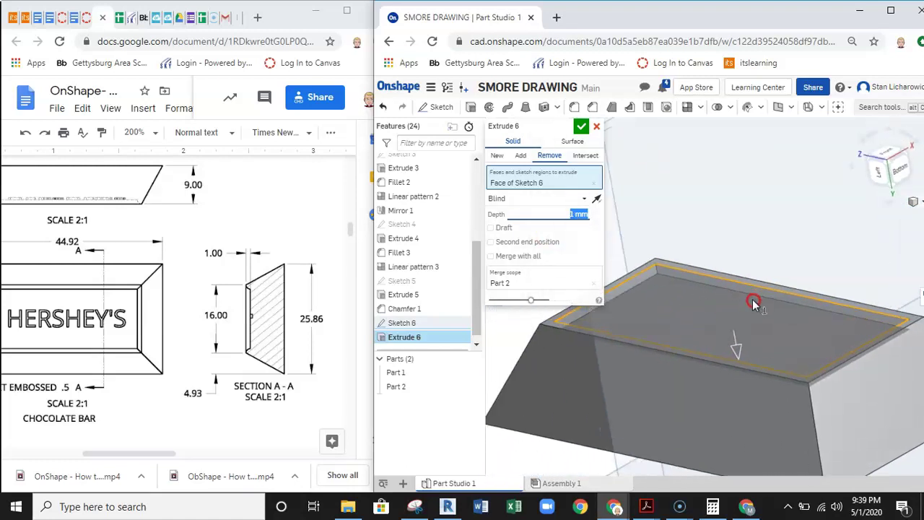
left_click(581, 127)
- Fillet the four inner rim edges of the bar's recess with a 1 mm radius
right_click_drag(692, 287, 682, 268)
scroll(612, 218, "down", 3)
scroll(610, 218, "up", 3)
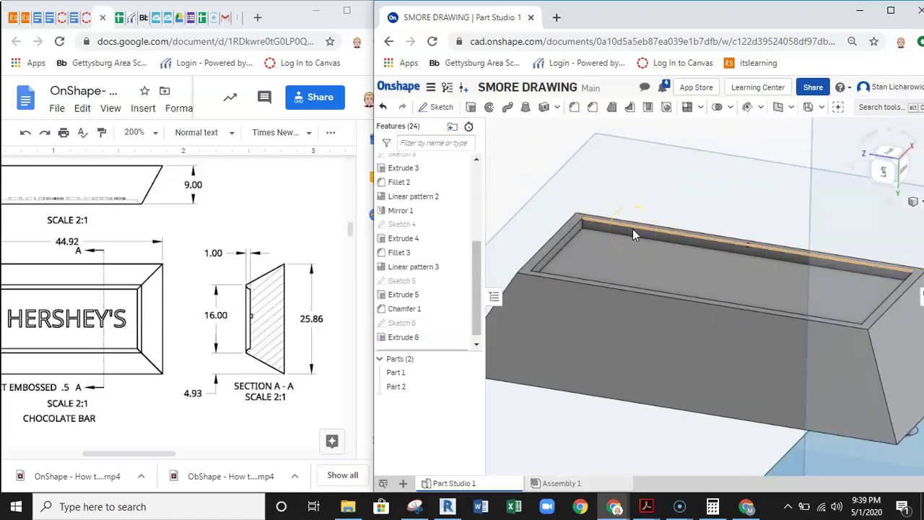
left_click(575, 109)
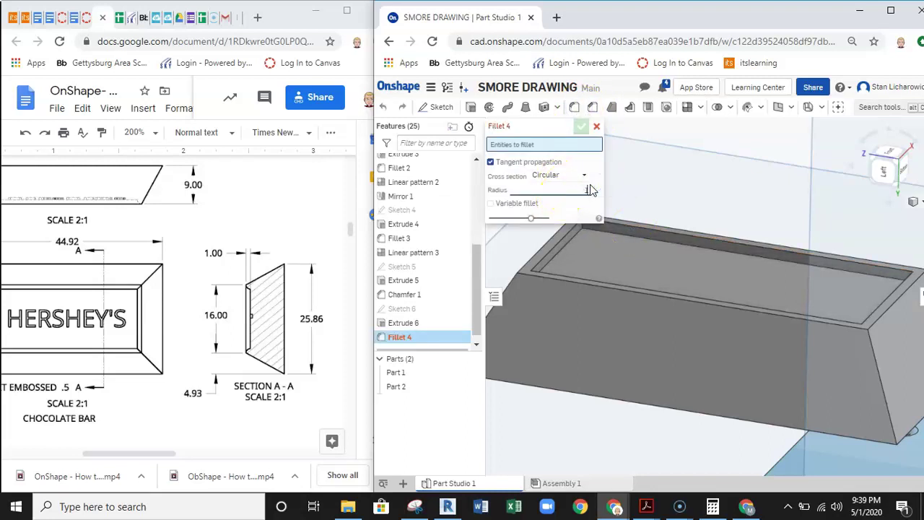
left_click(655, 230)
left_click(555, 255)
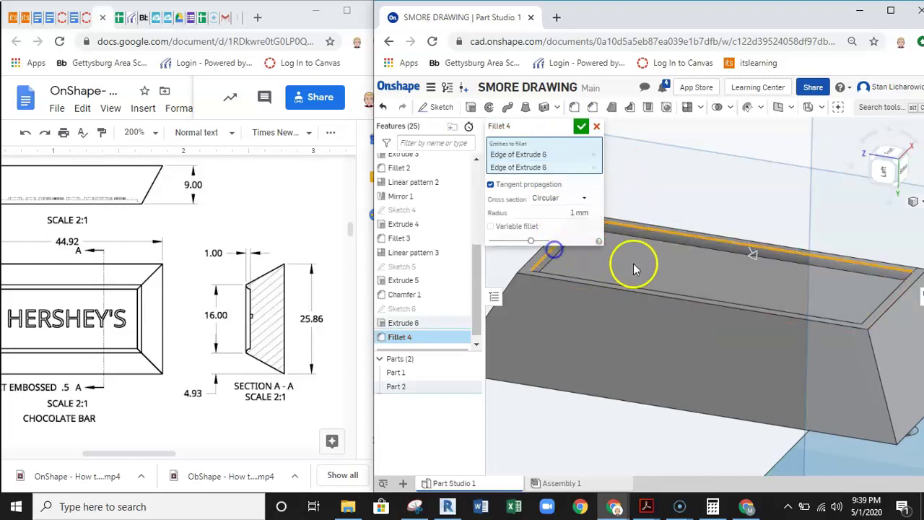
right_click_drag(741, 269, 792, 307)
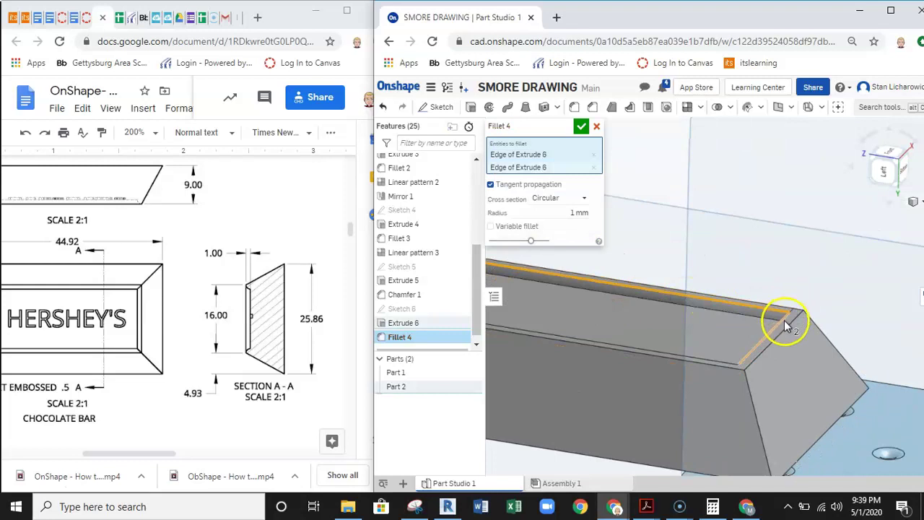
left_click(782, 320)
left_click(699, 356)
right_click_drag(700, 356, 735, 285)
scroll(709, 276, "up", 5)
scroll(735, 285, "down", 8)
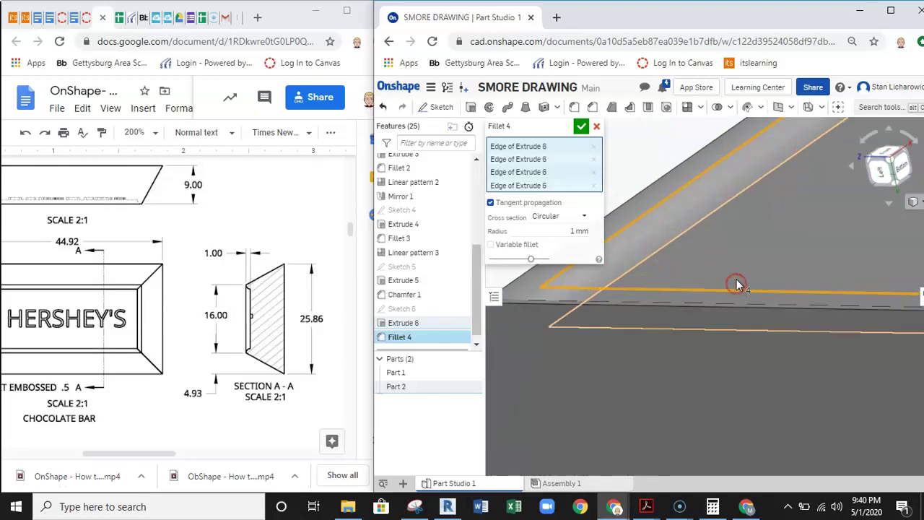
middle_click_drag(693, 309, 619, 312)
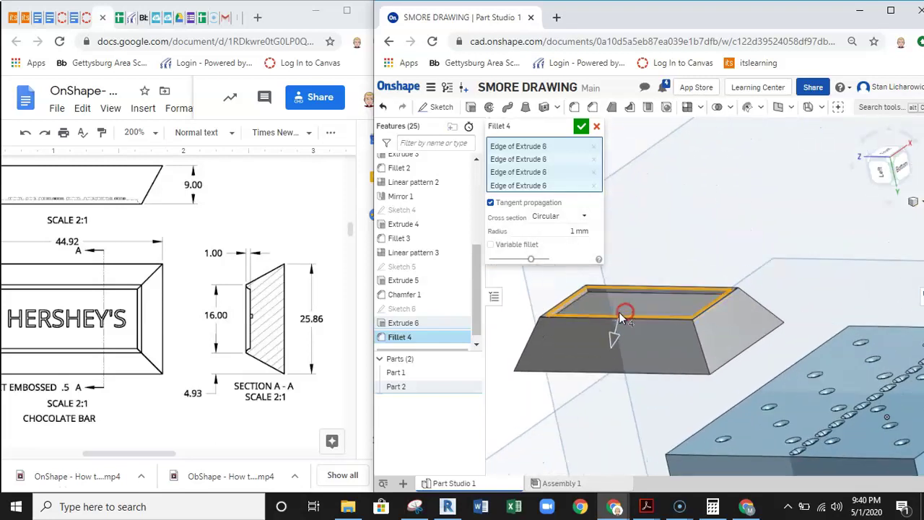
left_click(581, 126)
- Start a sketch on the floor of the bar's recess, viewed from the front with the bar's long side horizontal
middle_click_drag(637, 244, 657, 205)
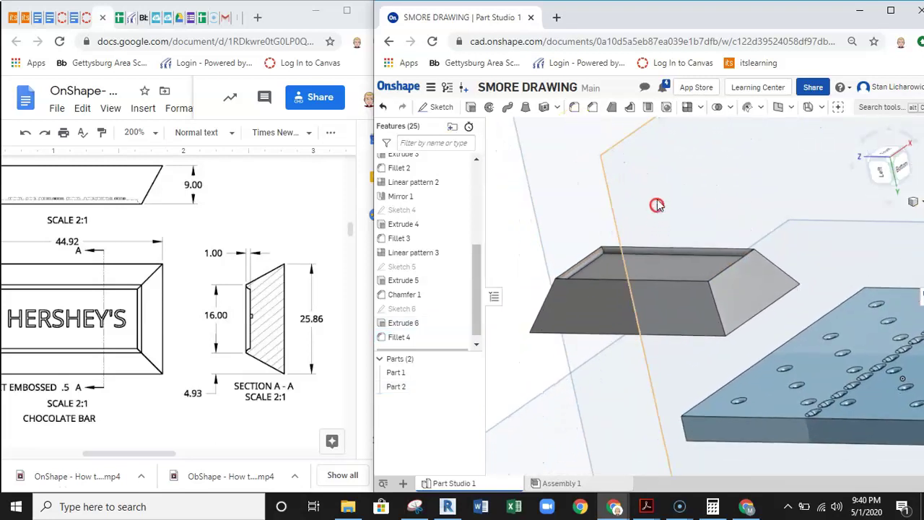
left_click(883, 153)
left_click(868, 135)
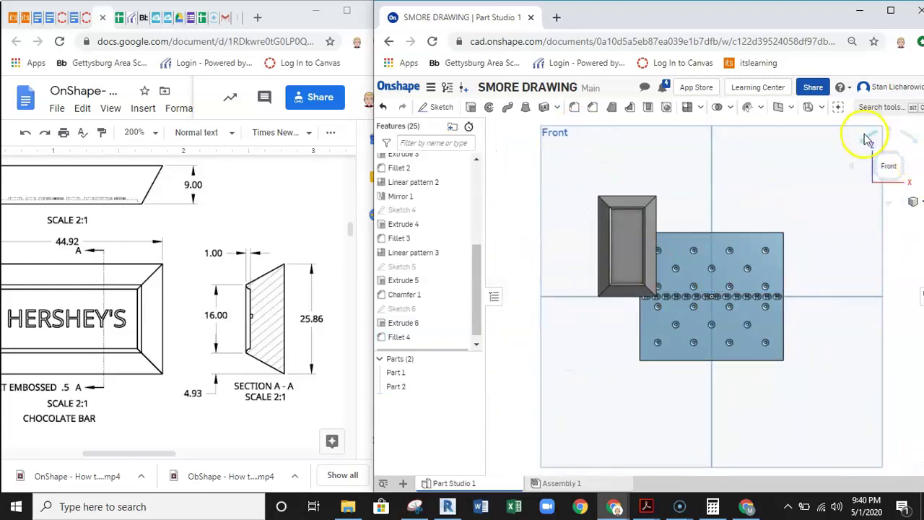
scroll(598, 306, "up", 8)
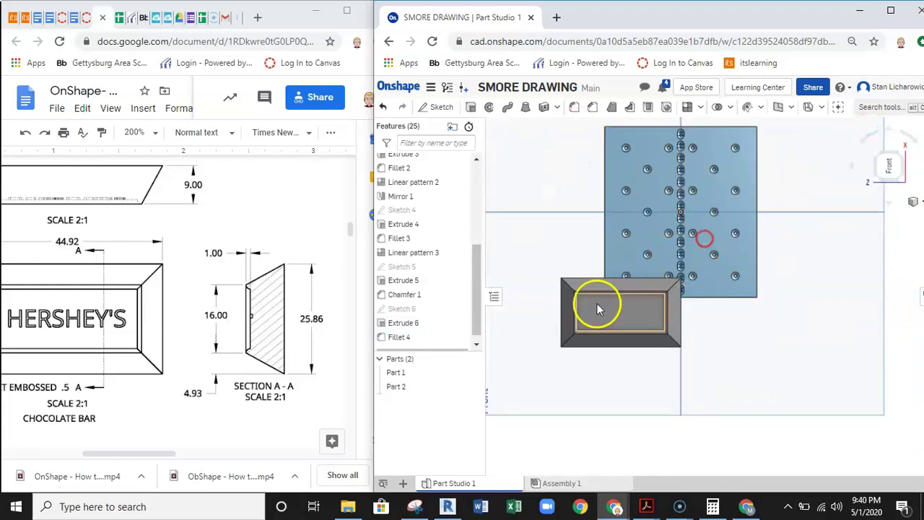
middle_click_drag(730, 281, 745, 272)
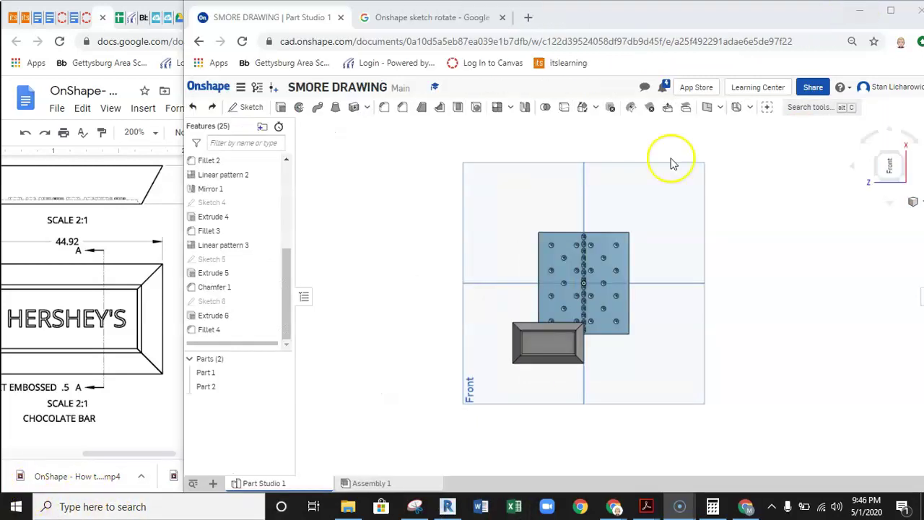
left_click(251, 108)
scroll(545, 339, "up", 8)
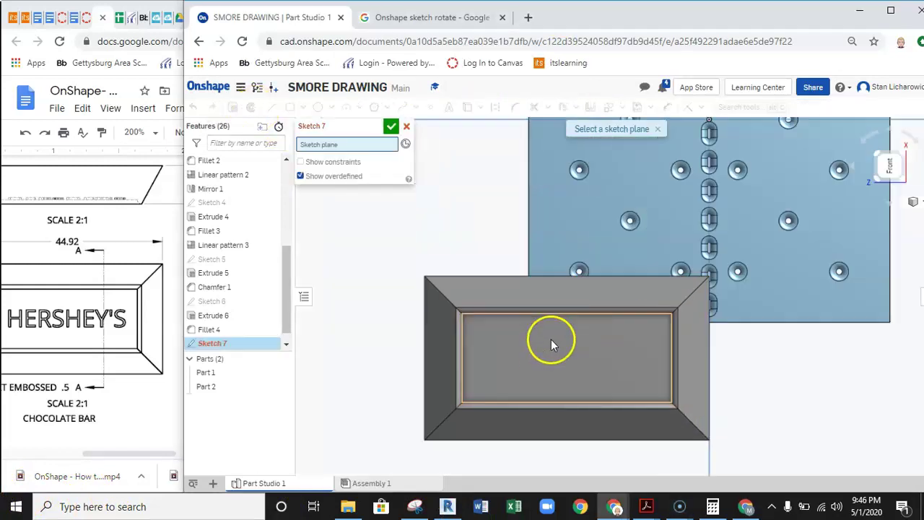
scroll(551, 346, "up", 1)
left_click(551, 350)
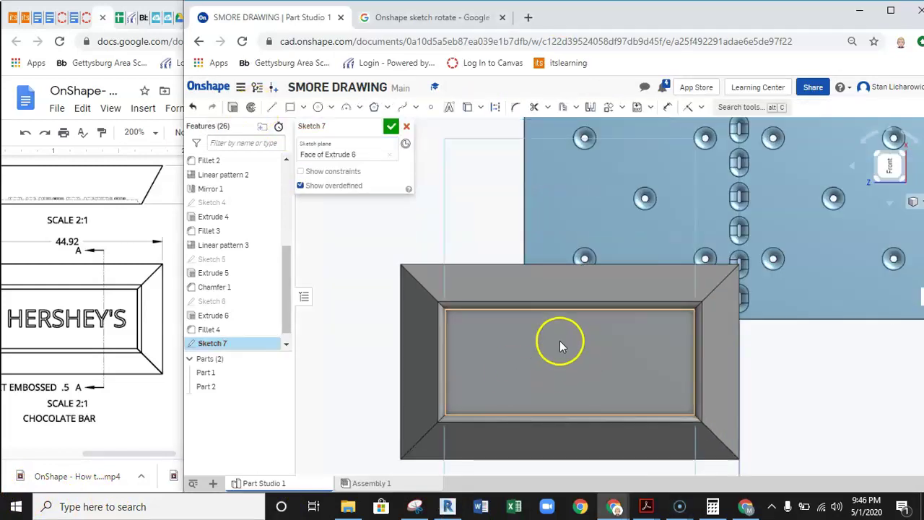
- Add the sketch text HERSHEY'S in a text box across the recess floor
scroll(561, 342, "down", 4)
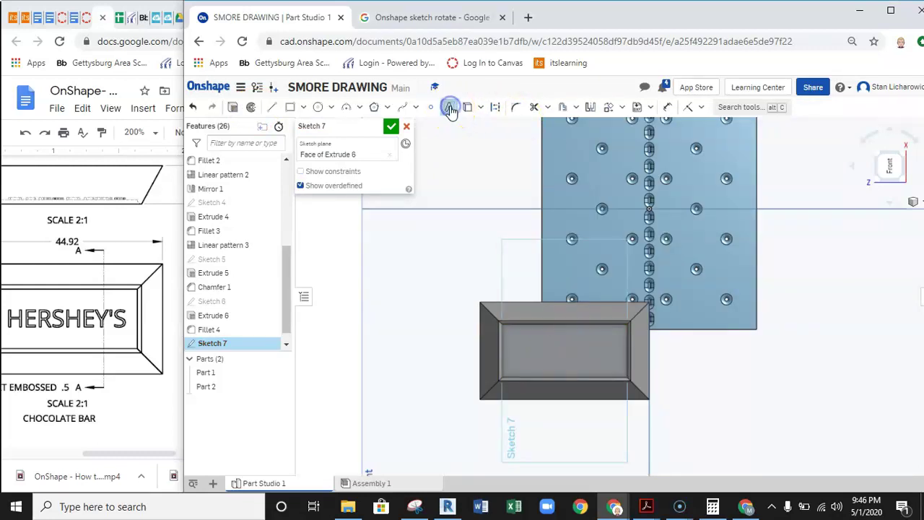
scroll(505, 308, "up", 4)
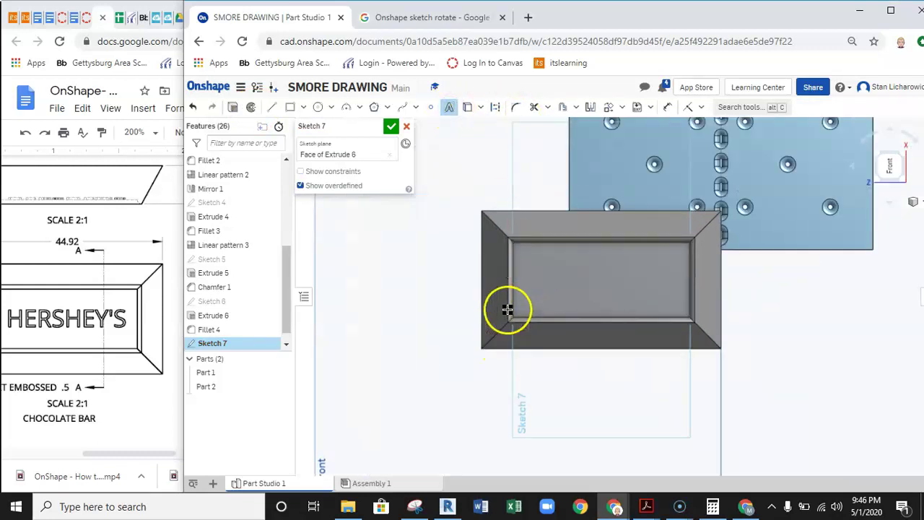
left_click(454, 111)
scroll(556, 281, "down", 1)
middle_click_drag(576, 287, 455, 298)
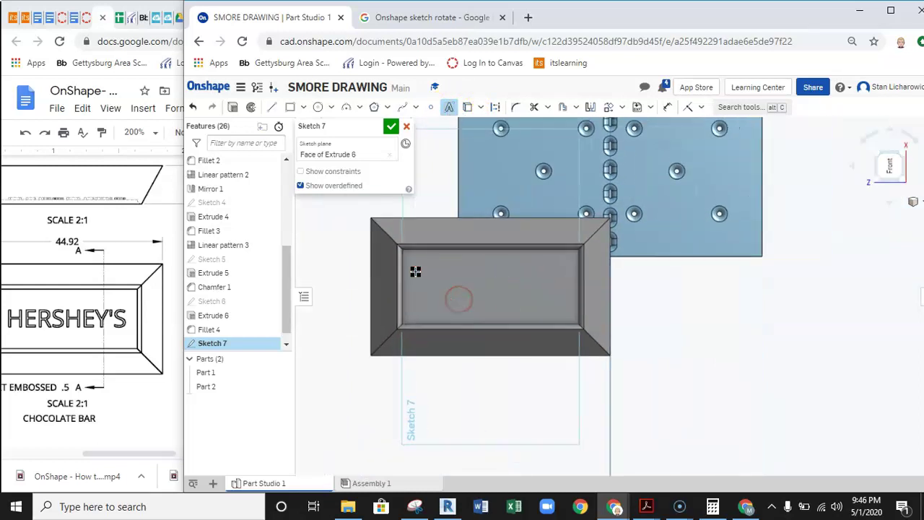
left_click(564, 302)
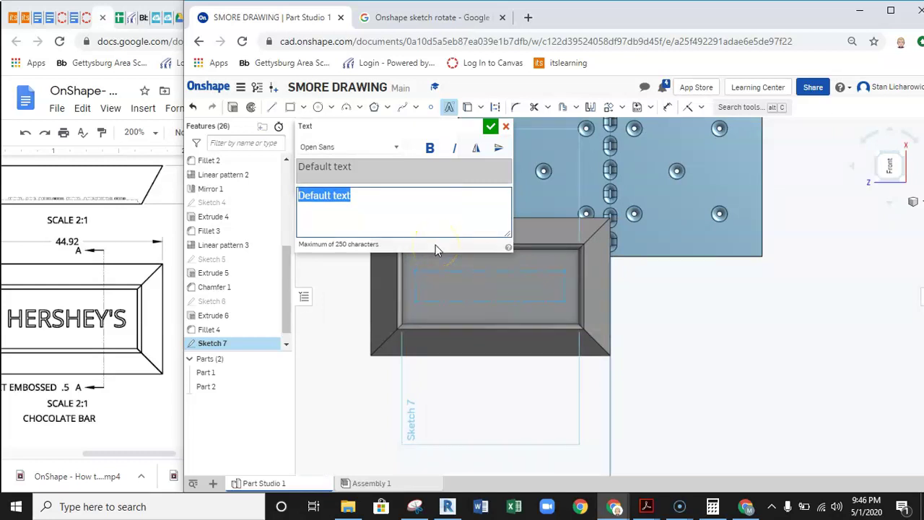
type("HERSH")
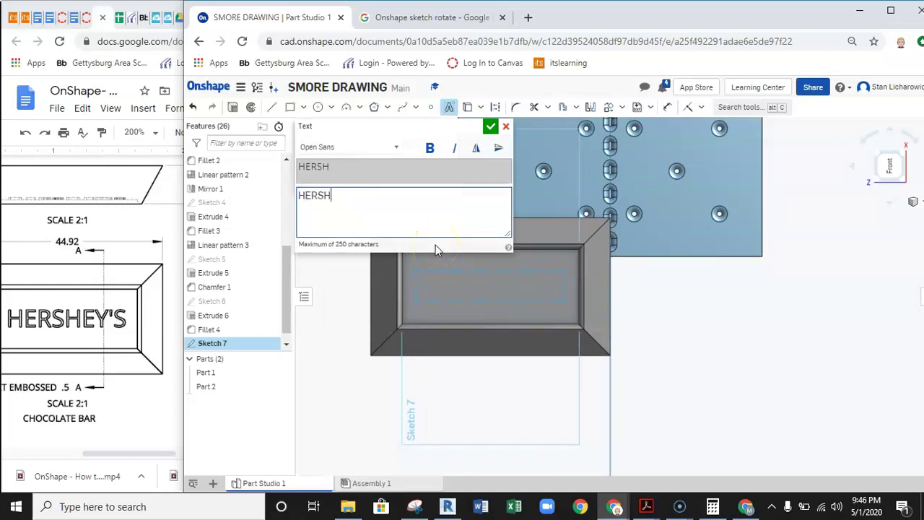
type("EY'E")
key("BackSpace")
type("S")
left_click(490, 127)
- Rotate the whole HERSHEY'S text 90 degrees clockwise with the sketch Transform tool so it runs parallel to the bar's long side
scroll(489, 267, "down", 3)
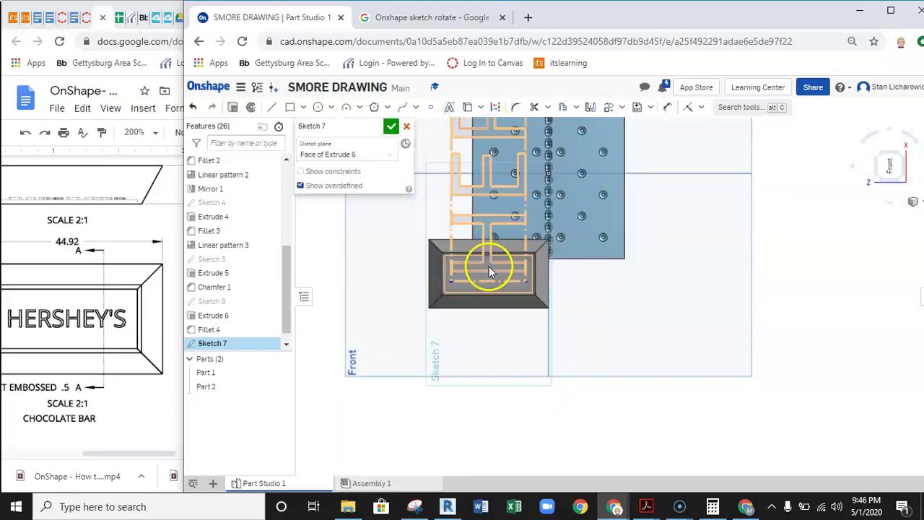
scroll(488, 267, "down", 4)
middle_click_drag(543, 272, 530, 336)
middle_click_drag(502, 224, 490, 274)
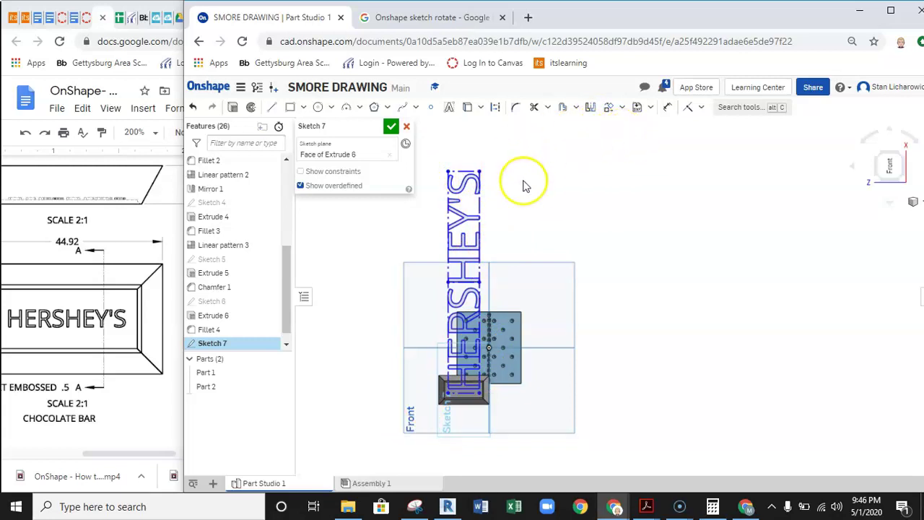
left_click(431, 158)
mouse_move(520, 149)
left_mouse_down()
mouse_move(429, 260)
mouse_move(413, 266)
left_mouse_up()
left_click_drag(441, 143, 491, 411)
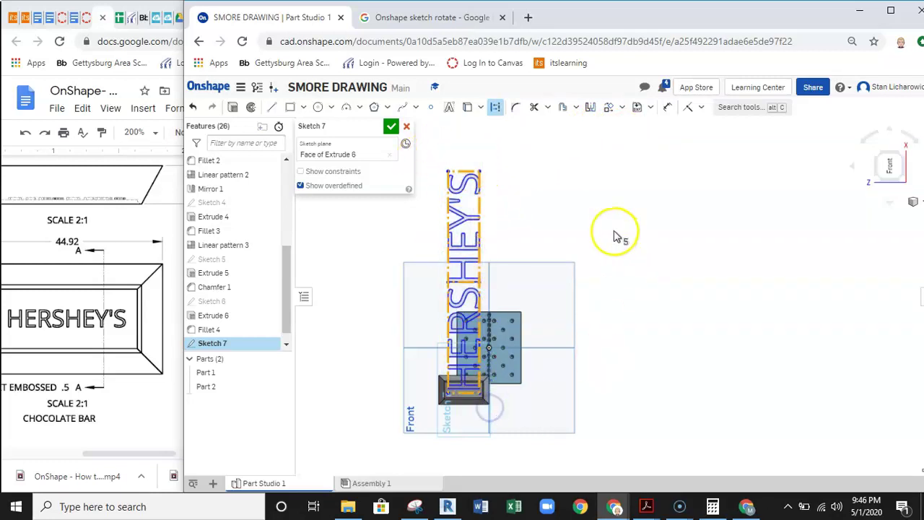
left_click(623, 110)
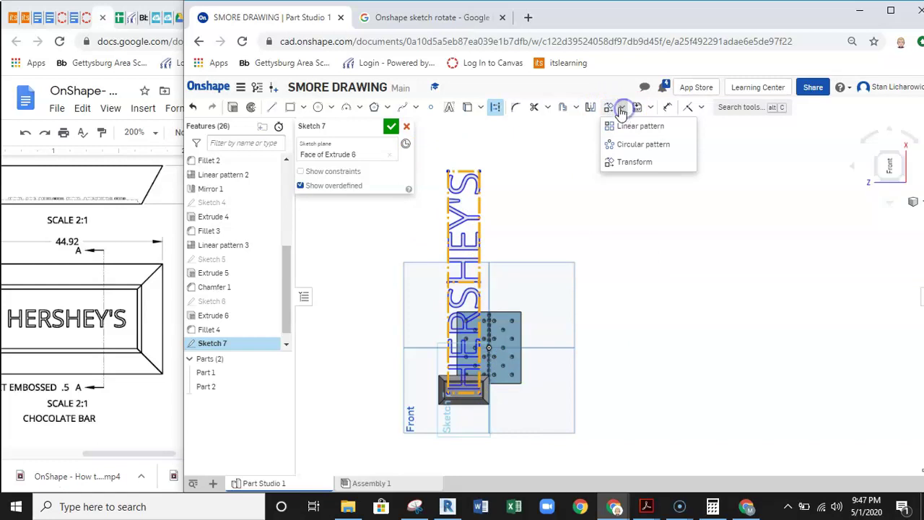
left_click(634, 163)
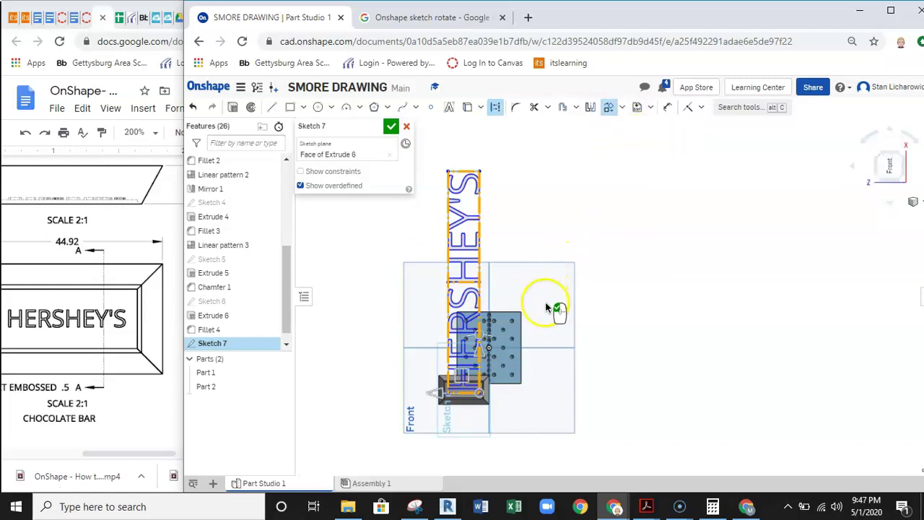
middle_click_drag(636, 281, 676, 143)
scroll(508, 250, "up", 4)
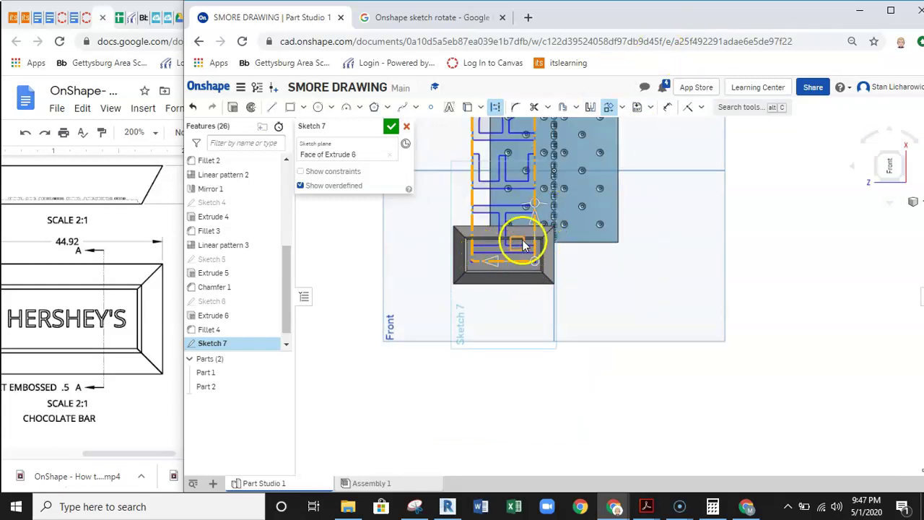
middle_click_drag(614, 271, 601, 300)
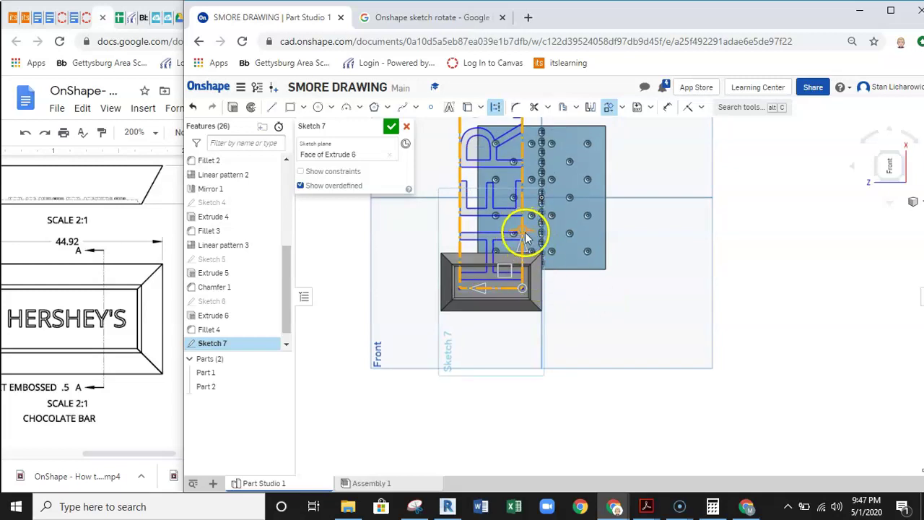
scroll(518, 240, "down", 3)
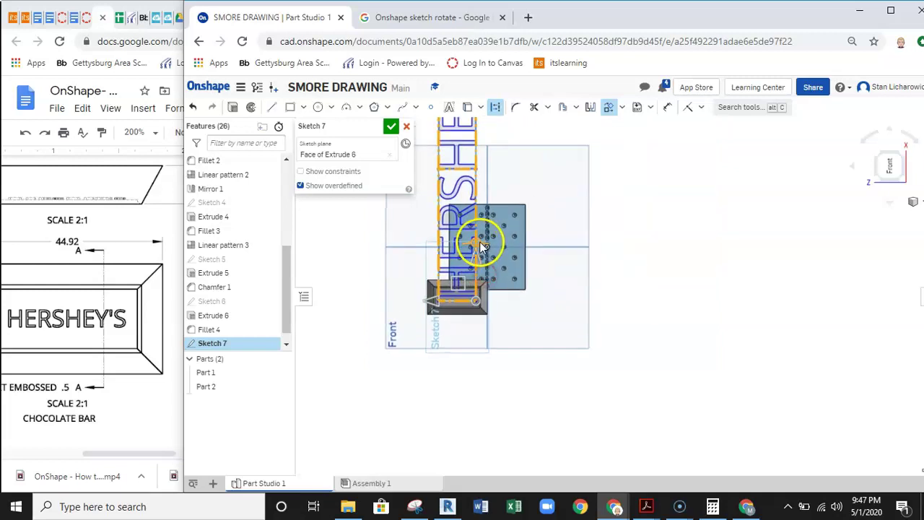
mouse_move(483, 246)
left_mouse_down()
mouse_move(505, 217)
mouse_move(532, 264)
mouse_move(532, 284)
mouse_move(562, 310)
left_mouse_up()
left_click(632, 226)
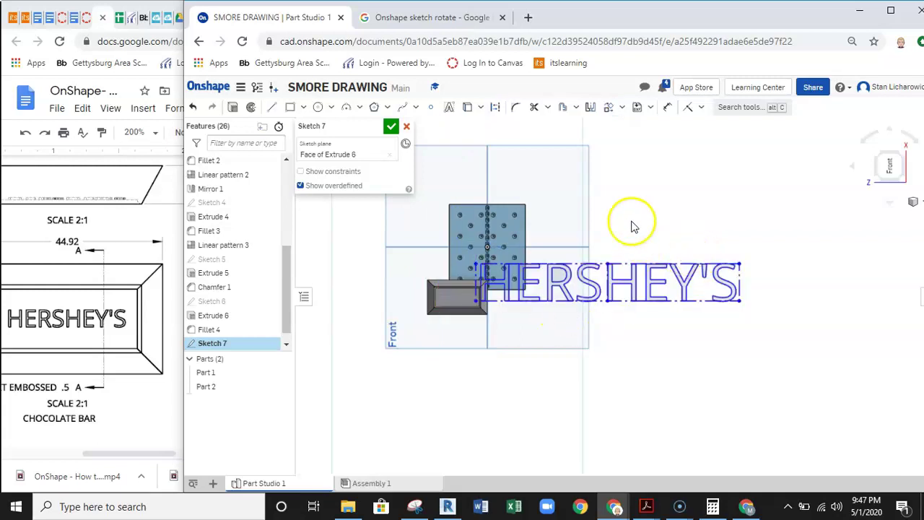
- Dimension the height of the HERSHEY'S text box as 4 mm
middle_click_drag(625, 201, 589, 199)
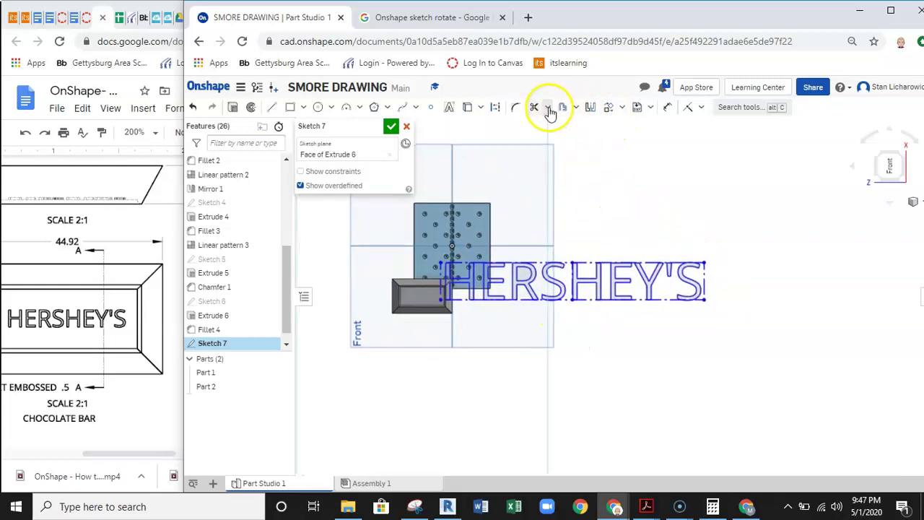
left_click(668, 108)
left_click(693, 297)
left_click(693, 301)
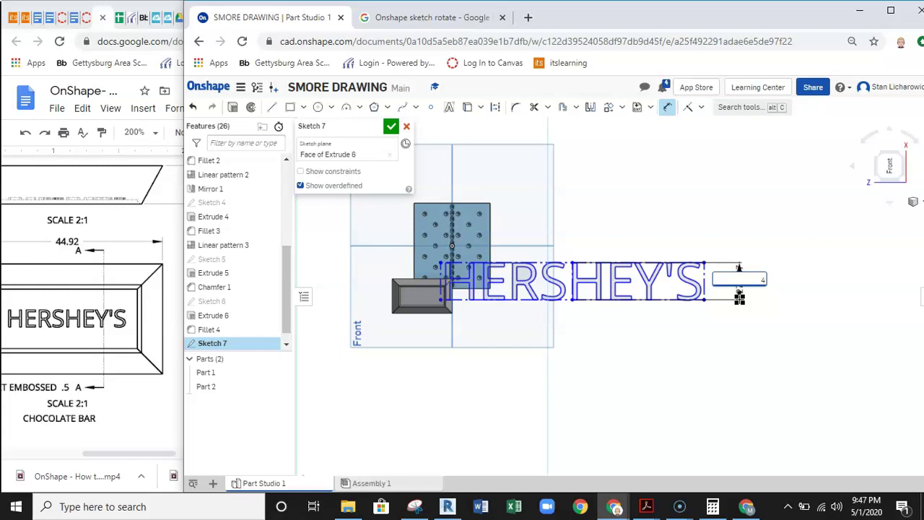
scroll(588, 257, "up", 4)
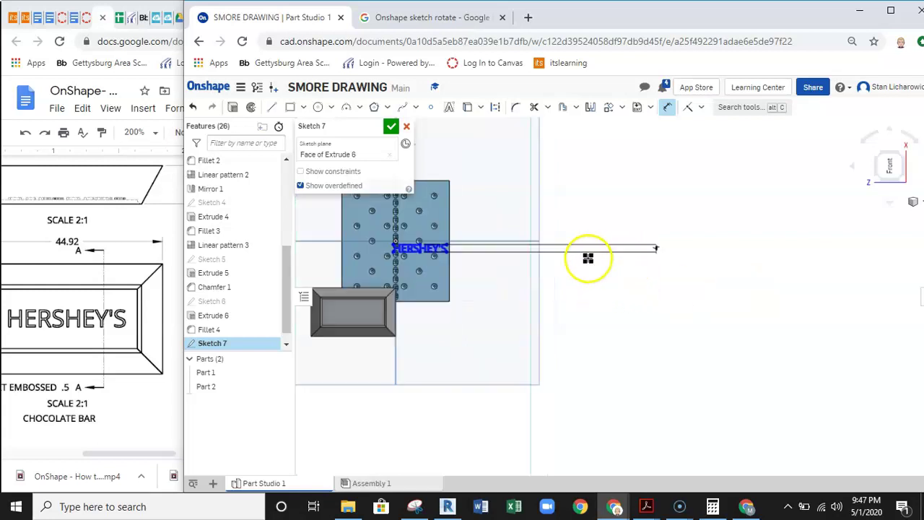
middle_click_drag(651, 227, 775, 206)
scroll(590, 283, "up", 1)
middle_click_drag(613, 262, 716, 239)
key("Escape")
- Move the HERSHEY'S text by a corner of its control box to the middle of the recess floor
middle_click_drag(660, 220, 724, 211)
scroll(629, 180, "up", 2)
middle_click_drag(665, 171, 697, 147)
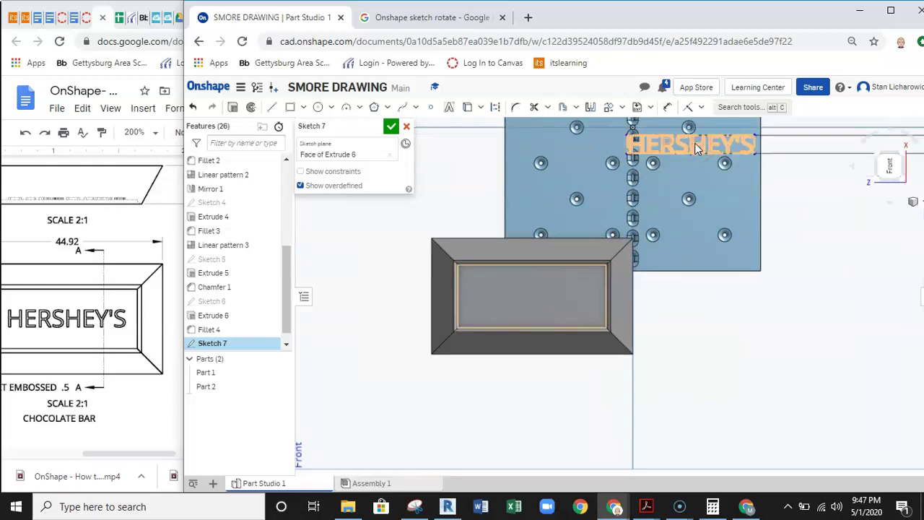
left_click(695, 144)
mouse_move(682, 163)
left_mouse_down()
mouse_move(675, 156)
mouse_move(758, 160)
left_mouse_up()
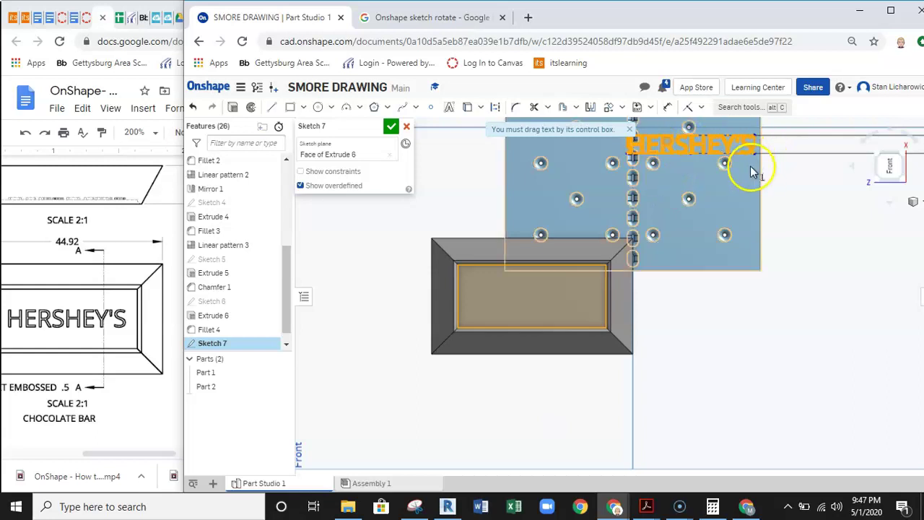
middle_click_drag(742, 178, 705, 188)
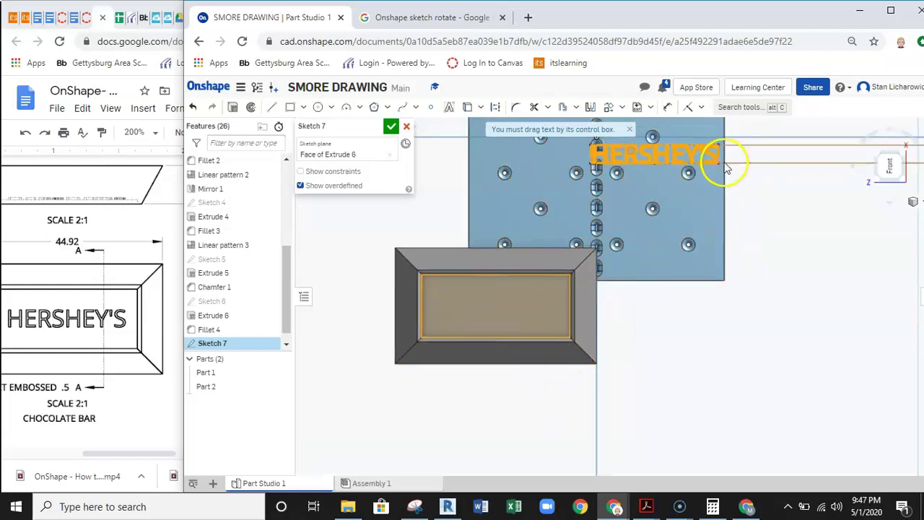
left_click_drag(718, 165, 564, 321)
scroll(556, 314, "up", 6)
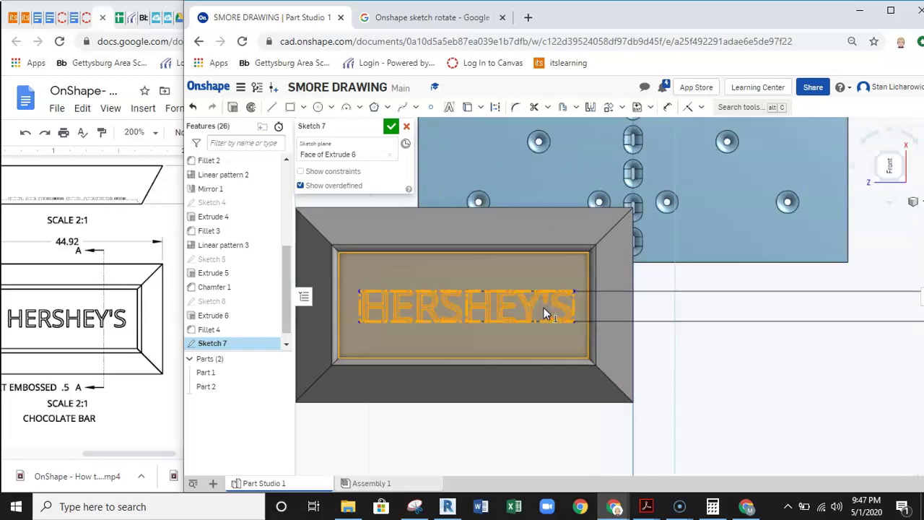
scroll(633, 270, "down", 2)
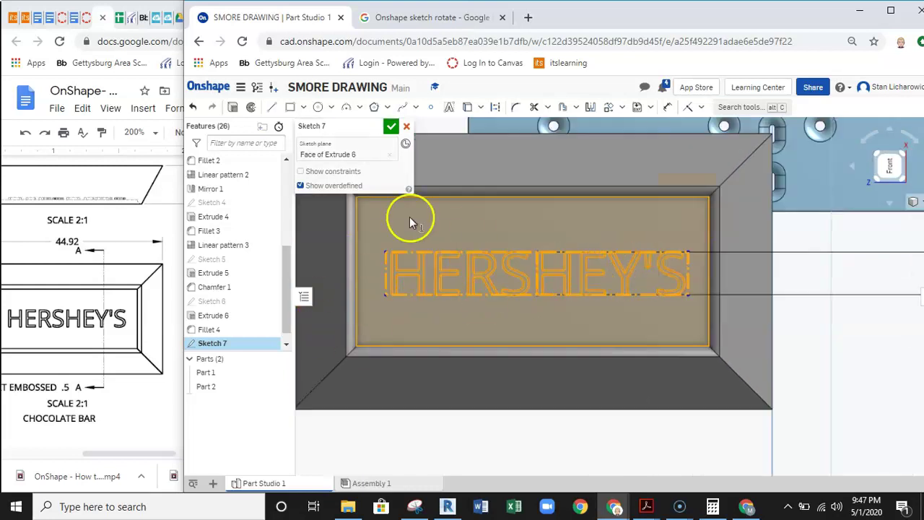
scroll(434, 299, "down", 2)
mouse_move(515, 274)
right_mouse_down()
mouse_move(594, 262)
mouse_move(610, 269)
mouse_move(594, 262)
mouse_move(590, 291)
mouse_move(609, 299)
right_mouse_up()
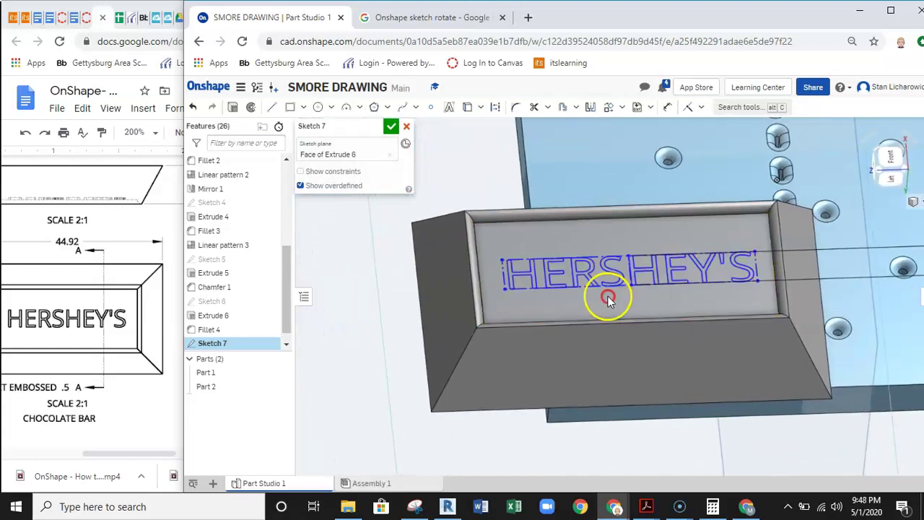
- Finish the HERSHEY'S text sketch on the recess floor
middle_click_drag(609, 298, 570, 306)
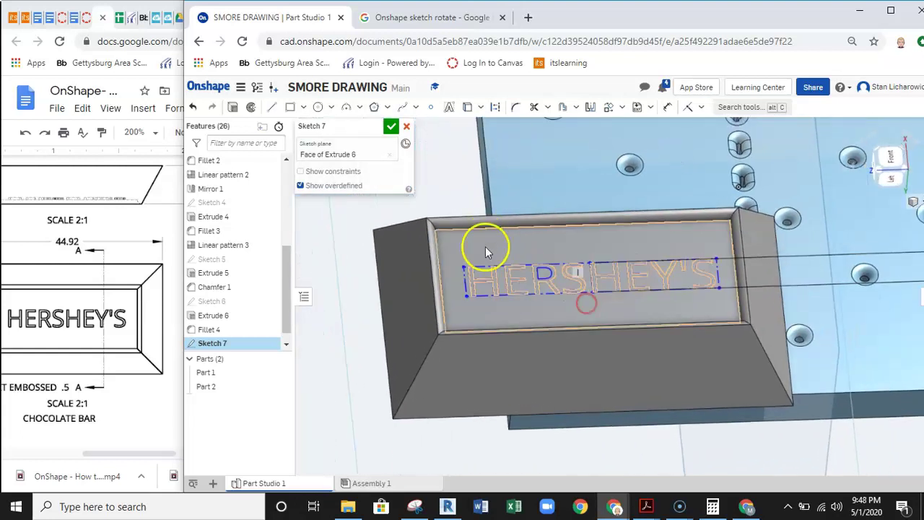
left_click(389, 129)
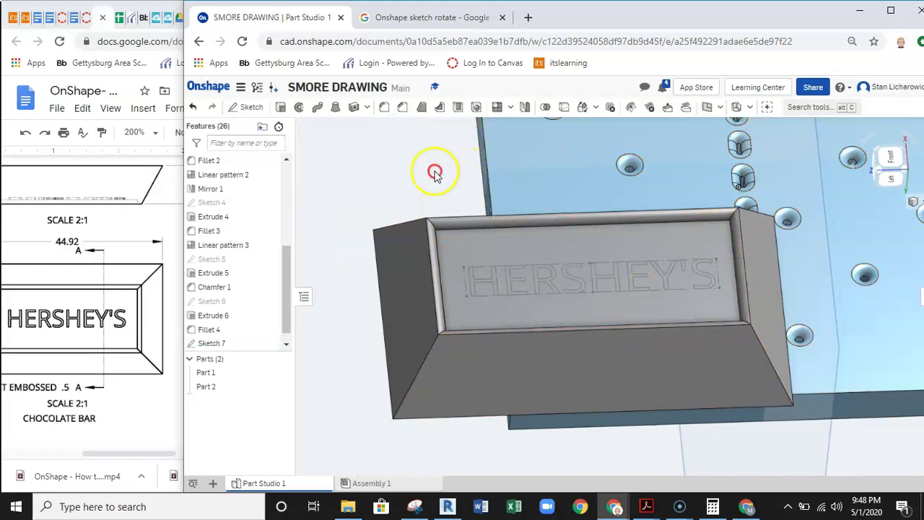
middle_click_drag(435, 173, 404, 169)
left_click(281, 107)
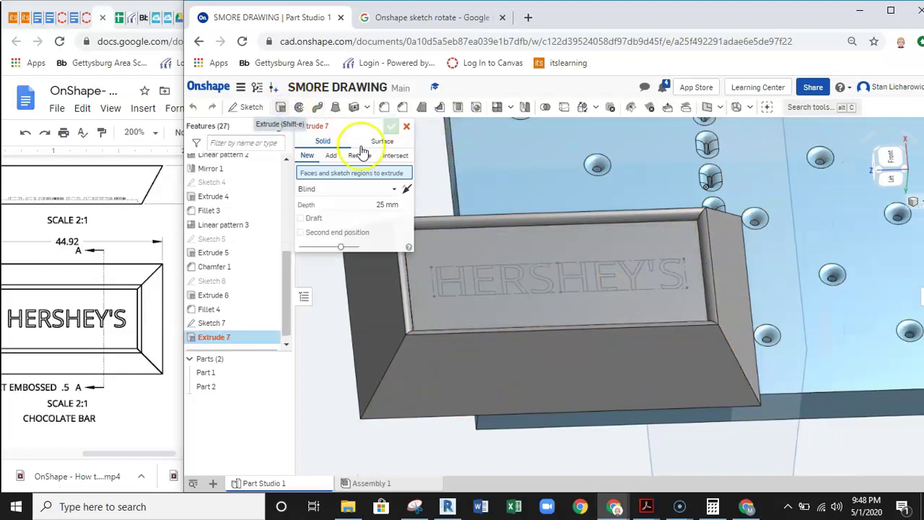
scroll(406, 285, "up", 10)
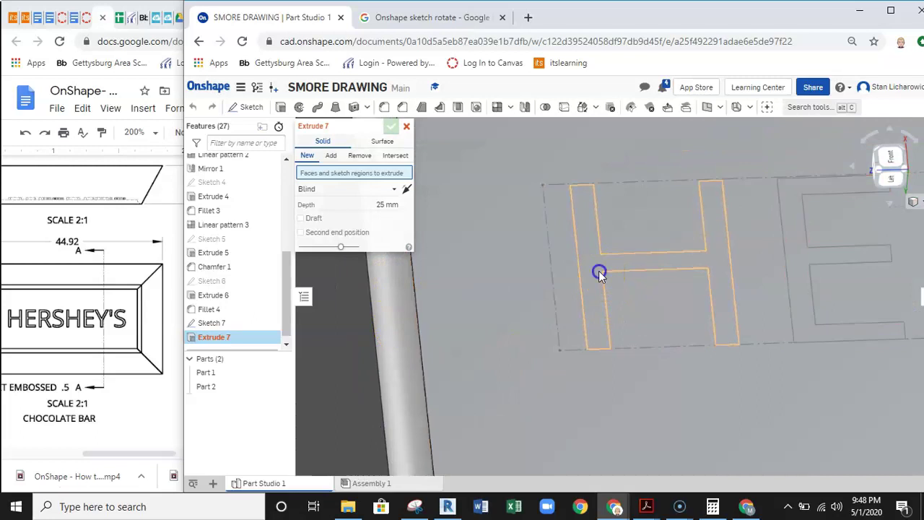
left_click(599, 275)
key("Return")
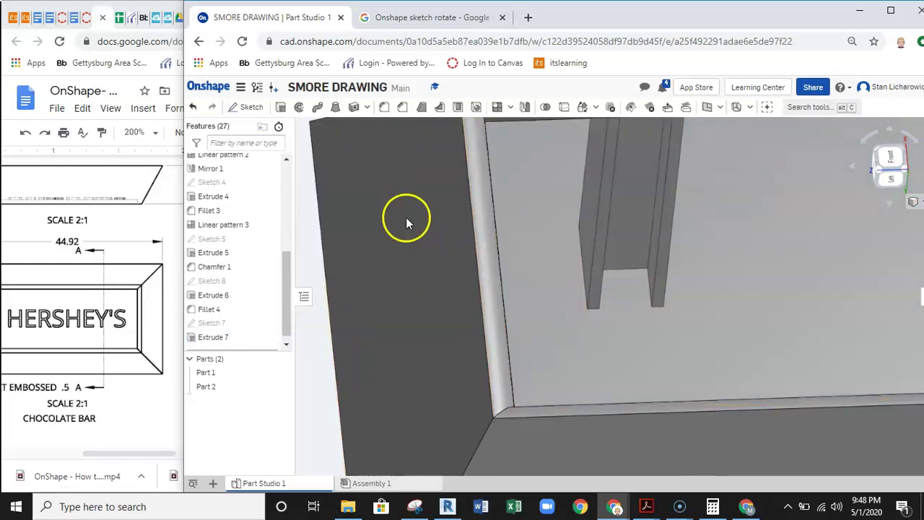
key("ctrl+z")
- Cut the whole HERSHEY'S text sketch into the chocolate bar with a blind Remove extrude .5 mm deep, following the drawing's text note
left_click(281, 107)
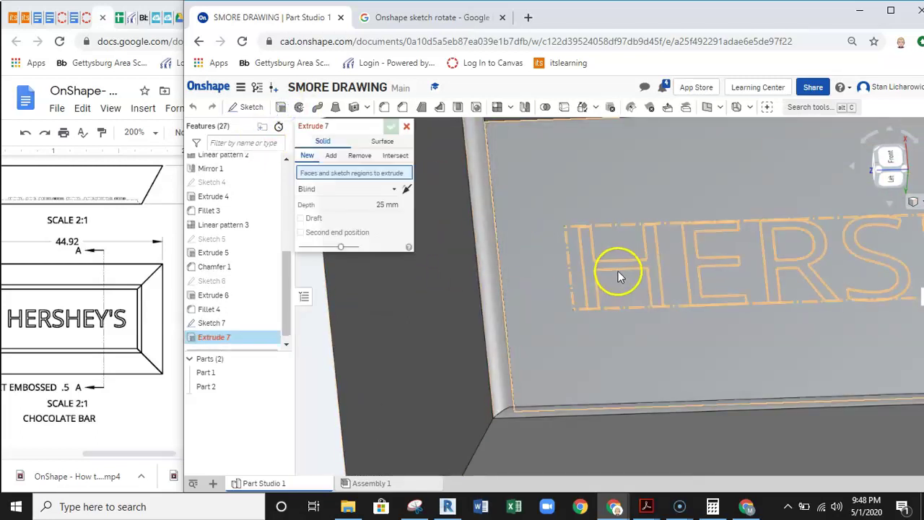
left_click(618, 273)
mouse_move(618, 267)
right_mouse_down()
mouse_move(719, 273)
mouse_move(705, 272)
mouse_move(619, 337)
mouse_move(618, 228)
mouse_move(600, 239)
right_mouse_up()
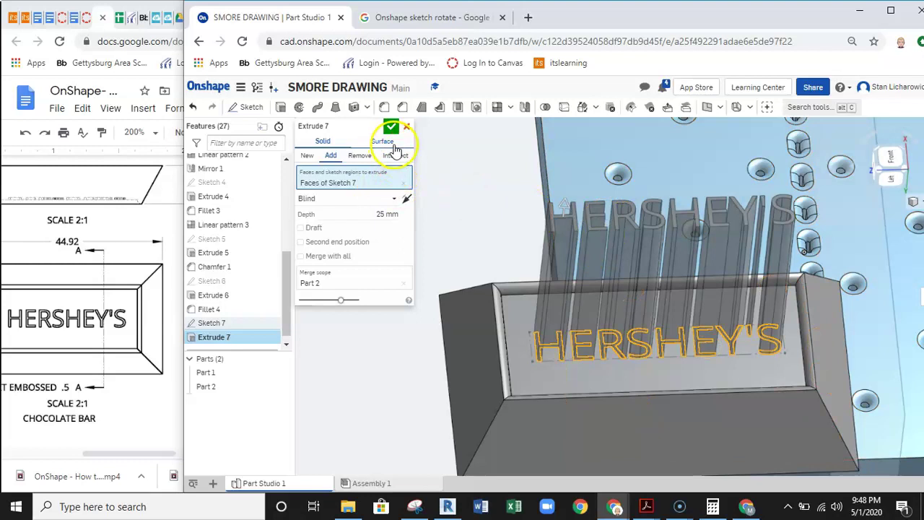
left_click(372, 214)
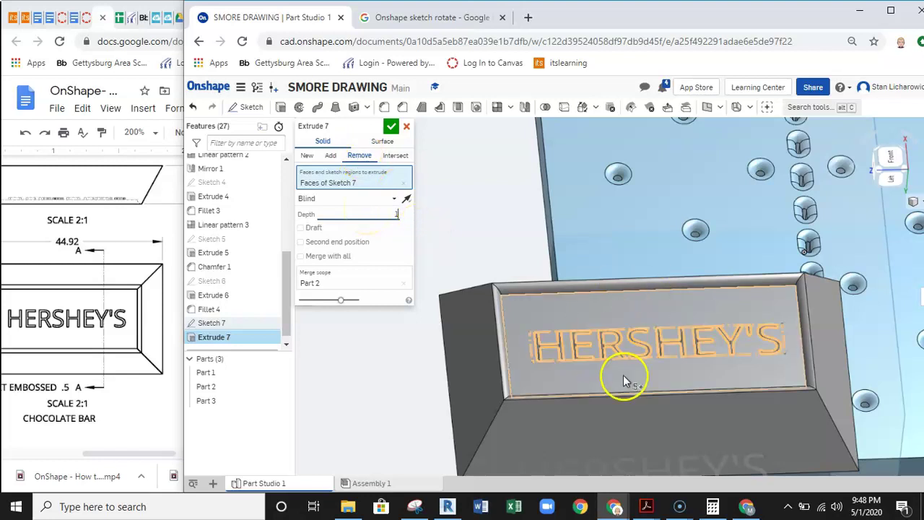
scroll(600, 360, "up", 5)
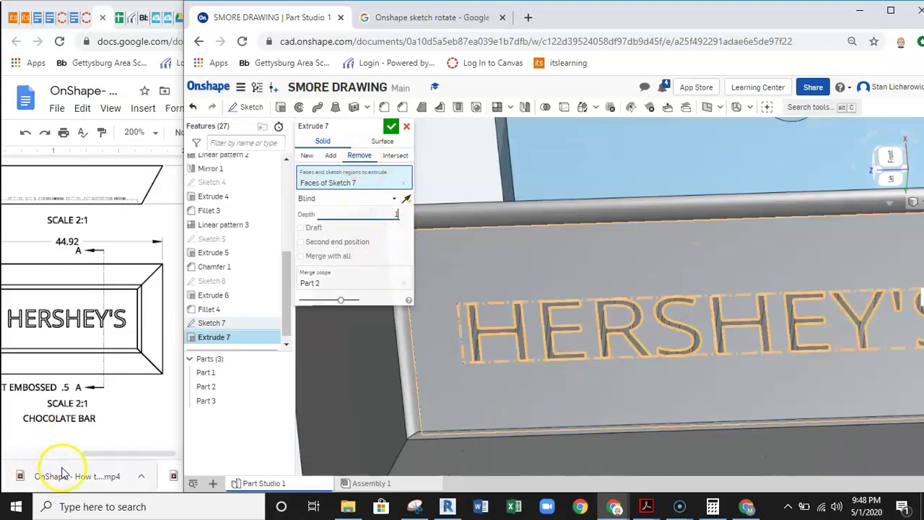
left_click_drag(97, 454, 88, 453)
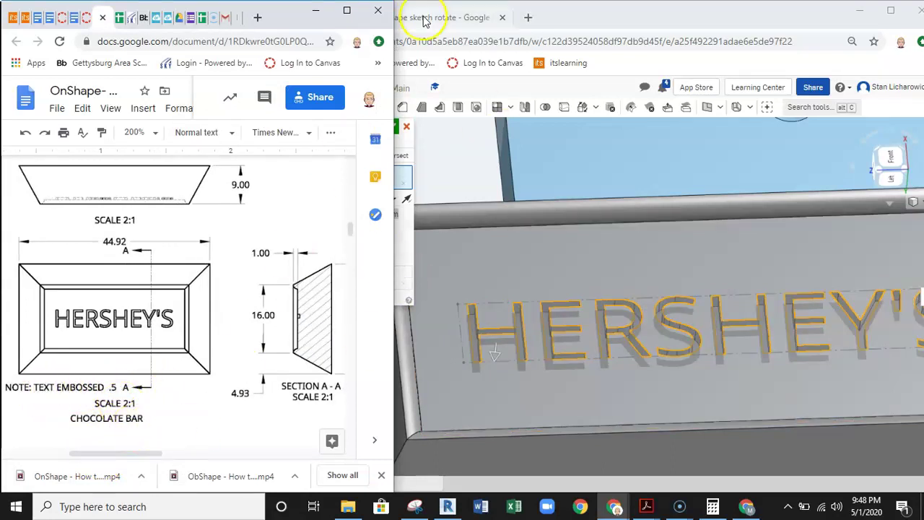
left_click(561, 14)
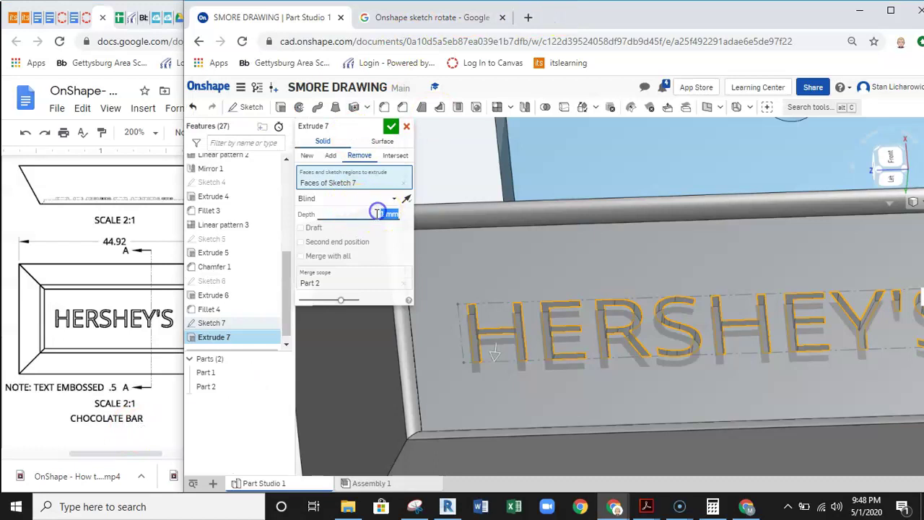
key("BackSpace")
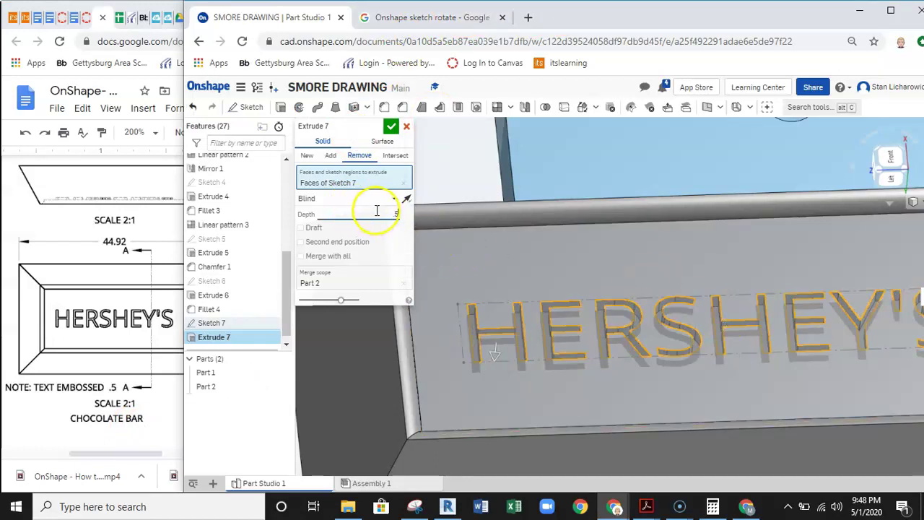
left_click(391, 127)
- Rename Part 1, the flat square plate with the holes, as CRACKER
mouse_move(535, 341)
right_mouse_down()
mouse_move(597, 352)
mouse_move(569, 326)
mouse_move(541, 329)
mouse_move(575, 310)
mouse_move(495, 353)
mouse_move(584, 345)
mouse_move(561, 351)
mouse_move(547, 328)
right_mouse_up()
scroll(555, 339, "down", 6)
right_click_drag(470, 295, 586, 252)
left_click(205, 373)
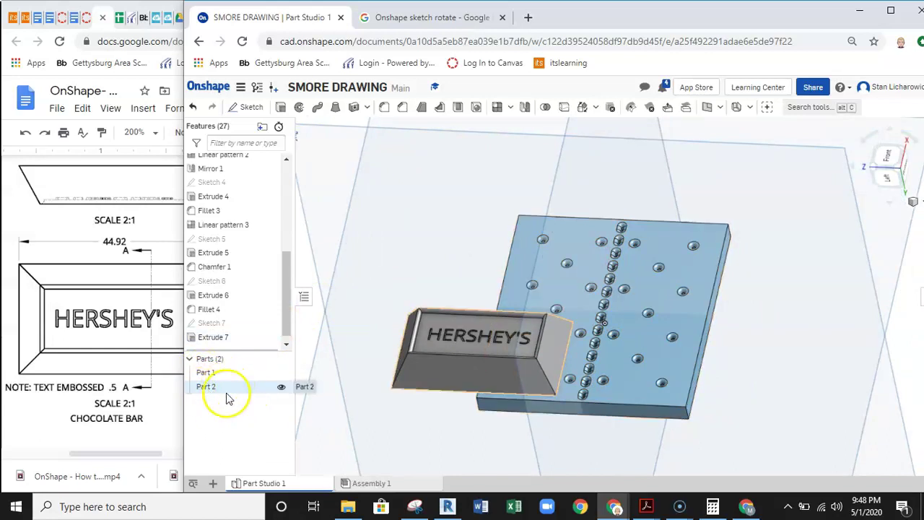
left_click(206, 373)
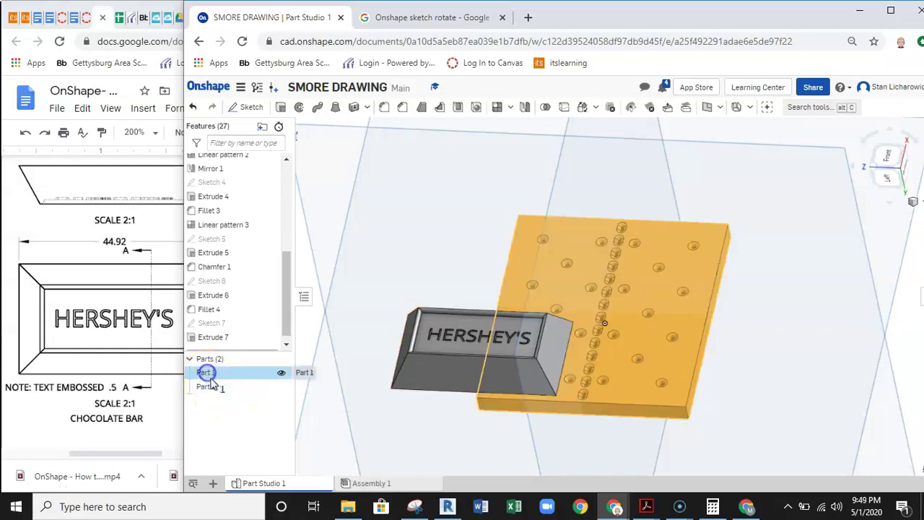
right_click(206, 374)
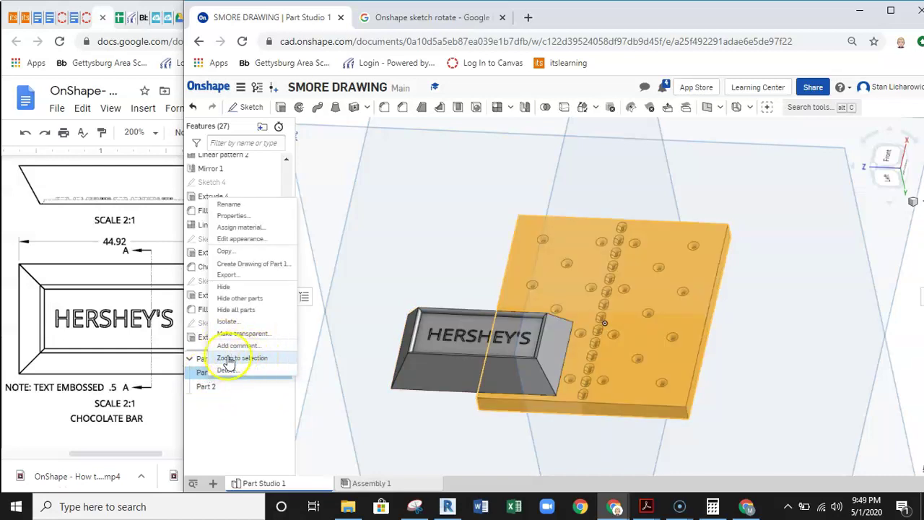
left_click(237, 205)
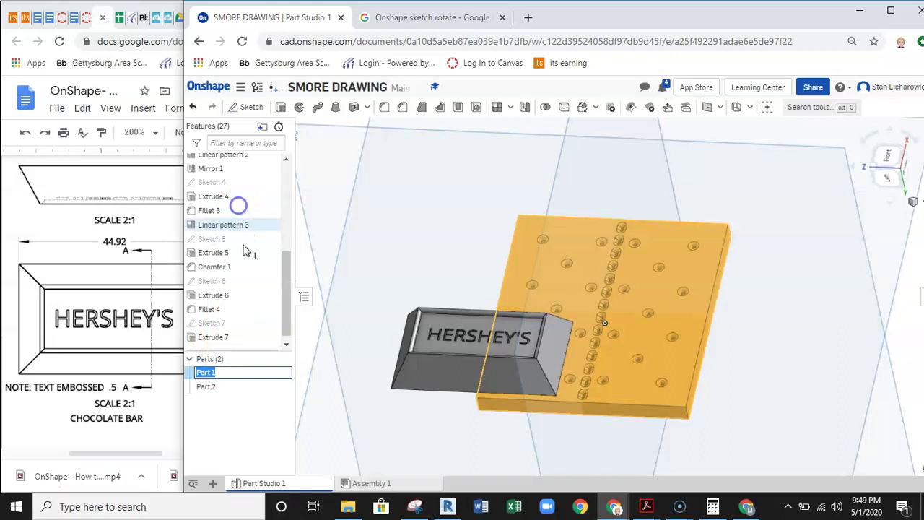
left_click(247, 378)
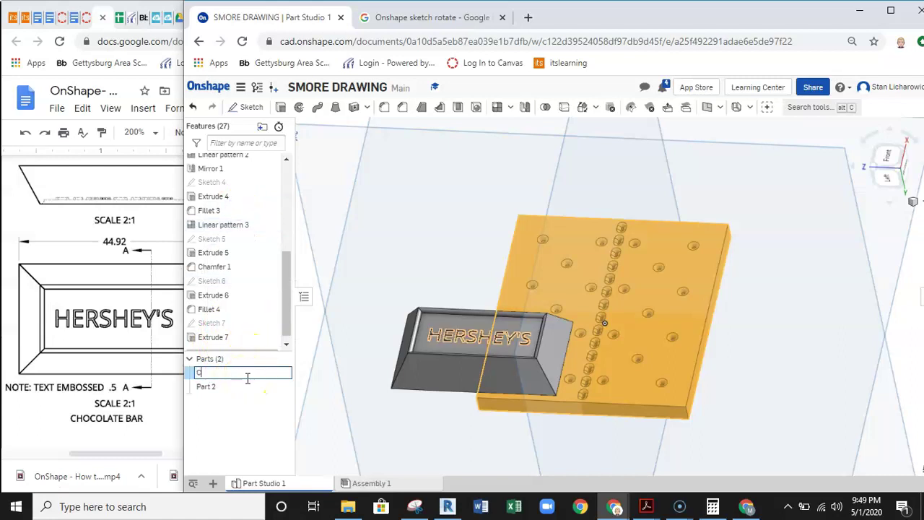
type("CRACKER")
- Rename Part 2, the chocolate bar, as HERSHEY'S
left_click(209, 387)
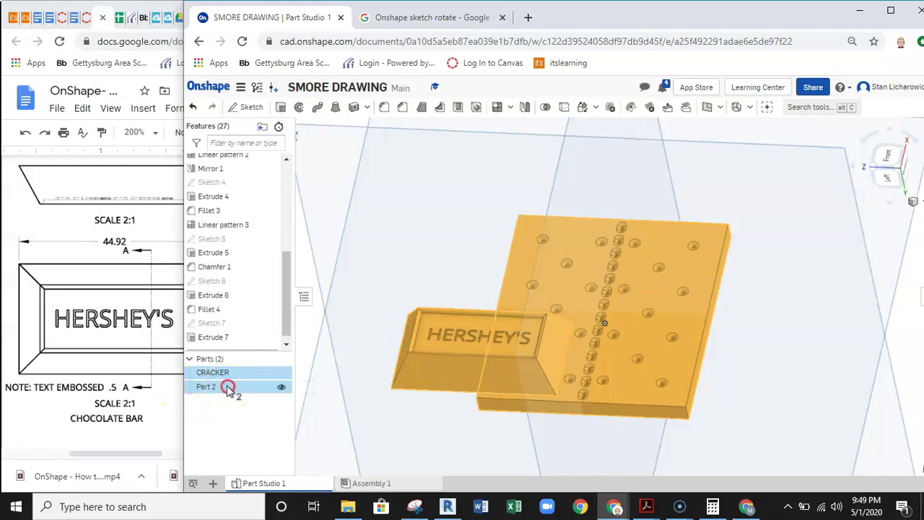
right_click(228, 388)
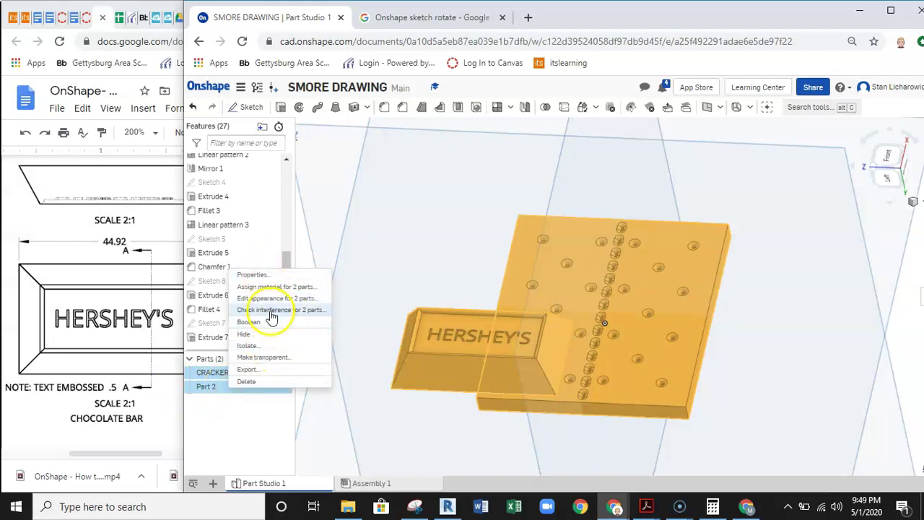
left_click(257, 431)
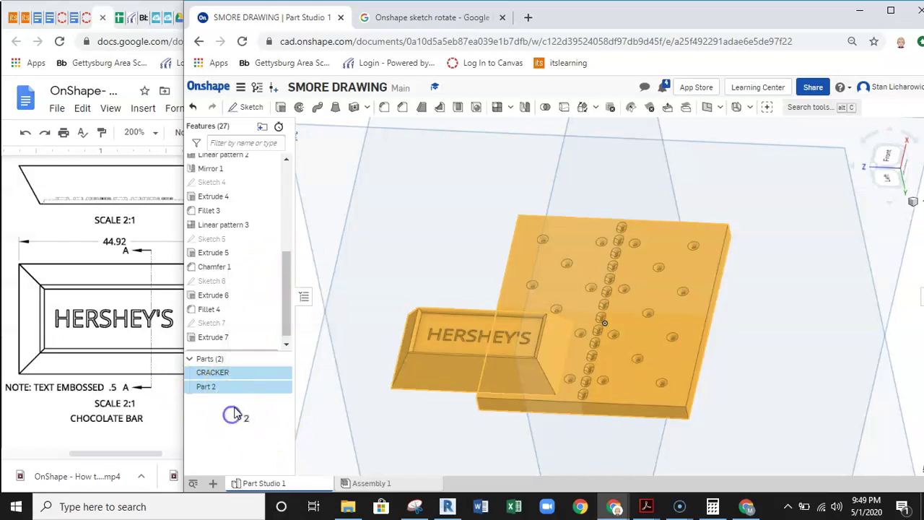
left_click(337, 404)
left_click(242, 420)
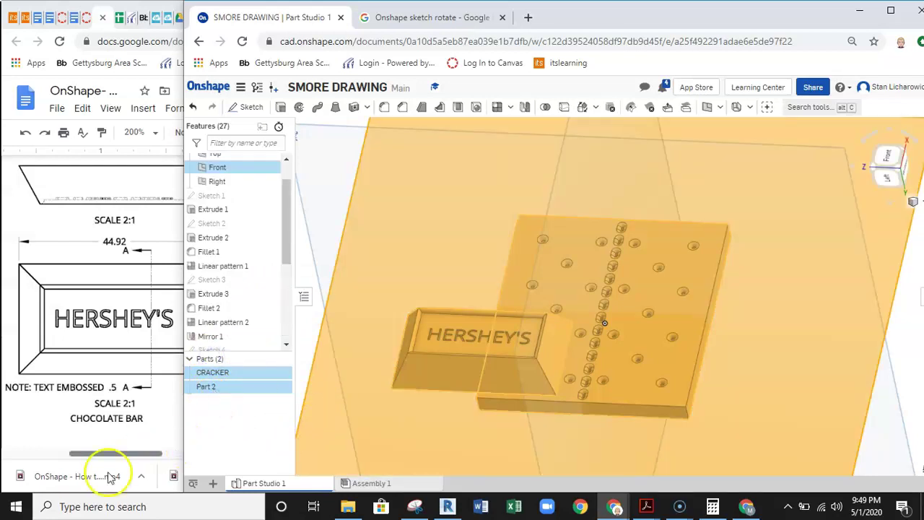
right_click(214, 387)
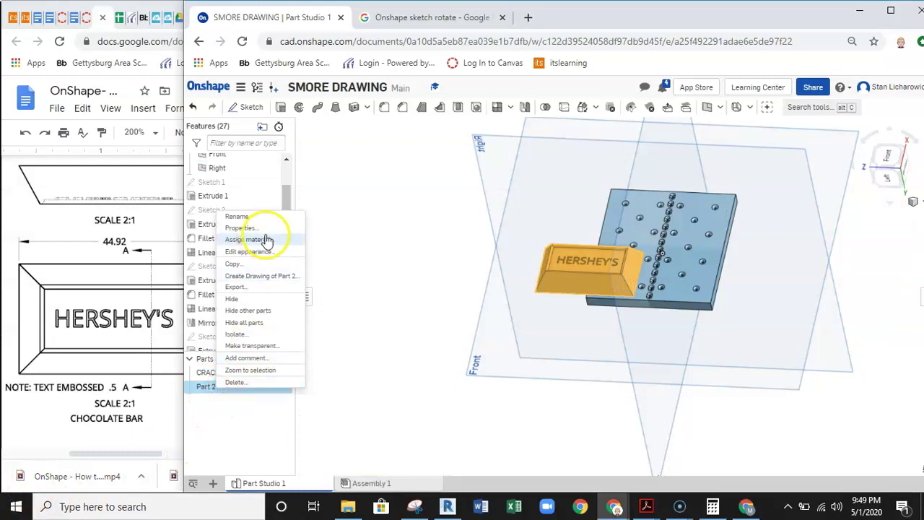
left_click(239, 216)
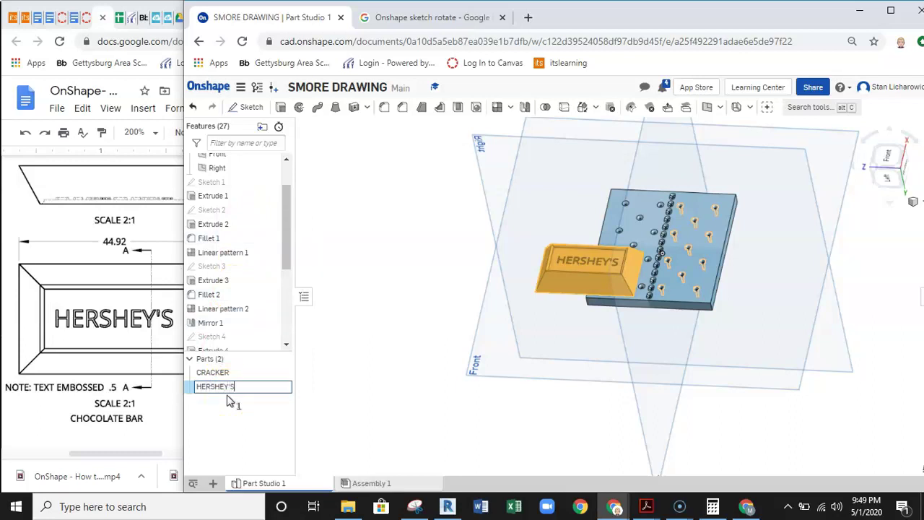
type("HERSHEY'S")
left_click(262, 430)
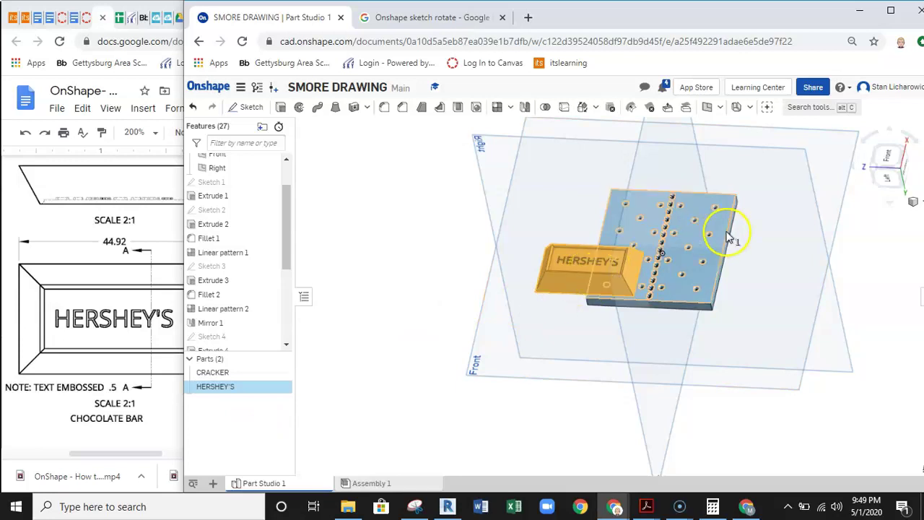
- Hide the CRACKER and HERSHEY'S parts in turn and show them again
left_click(277, 371)
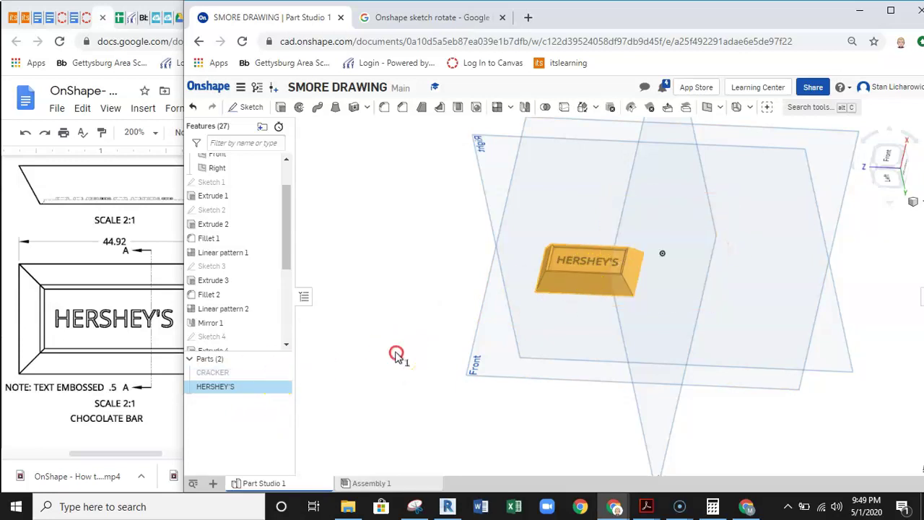
middle_click_drag(396, 356, 361, 377)
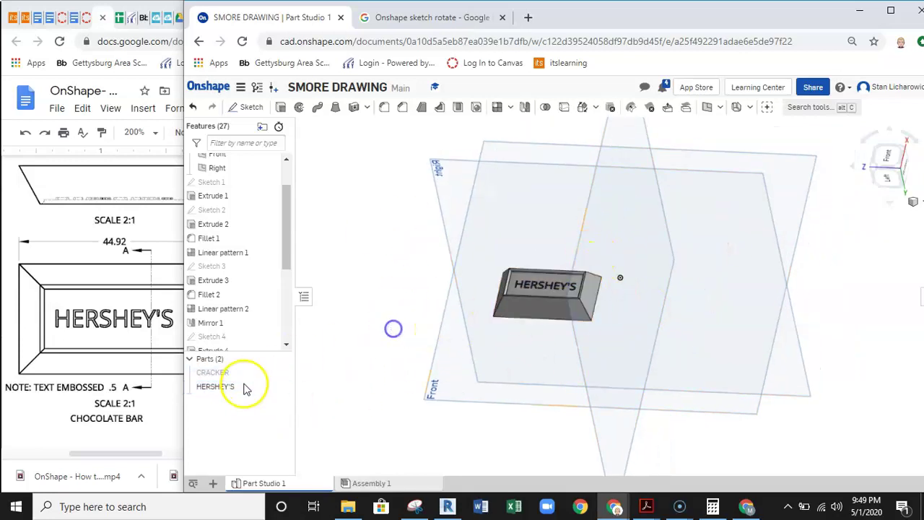
left_click(281, 387)
left_click(281, 387)
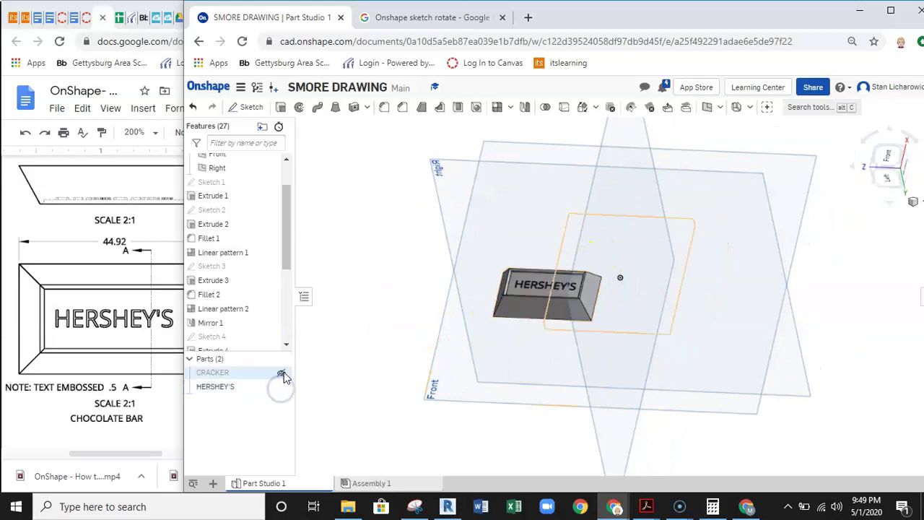
left_click(278, 372)
- Start a new sketch on the Front plane and view it straight from the front
right_click_drag(528, 288, 426, 291)
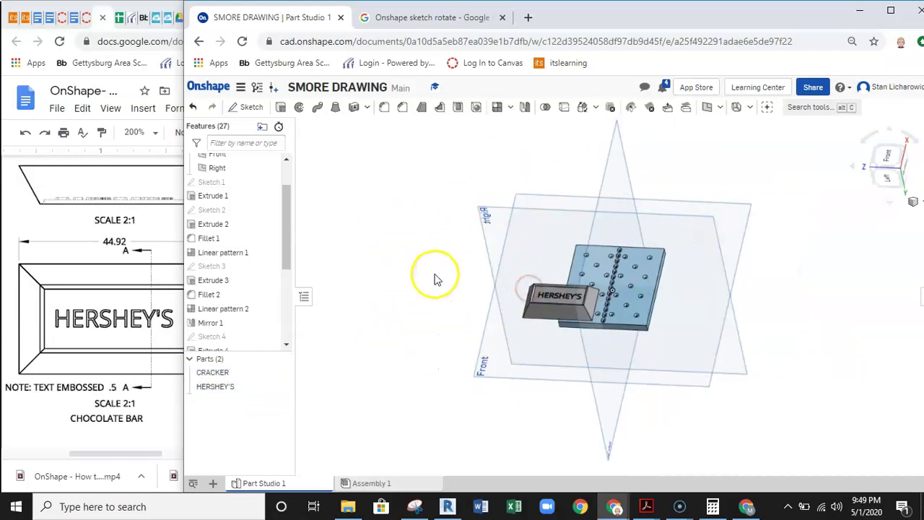
middle_click_drag(433, 273, 403, 265)
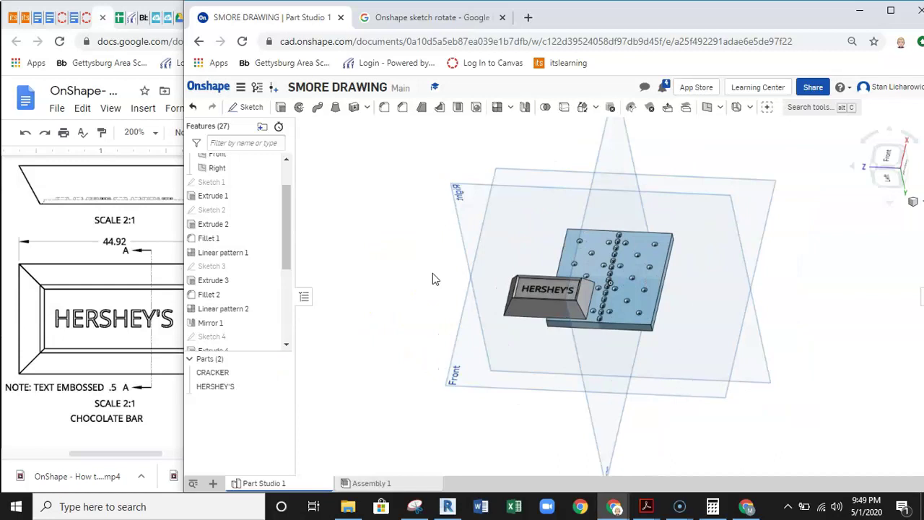
scroll(377, 324, "down", 2)
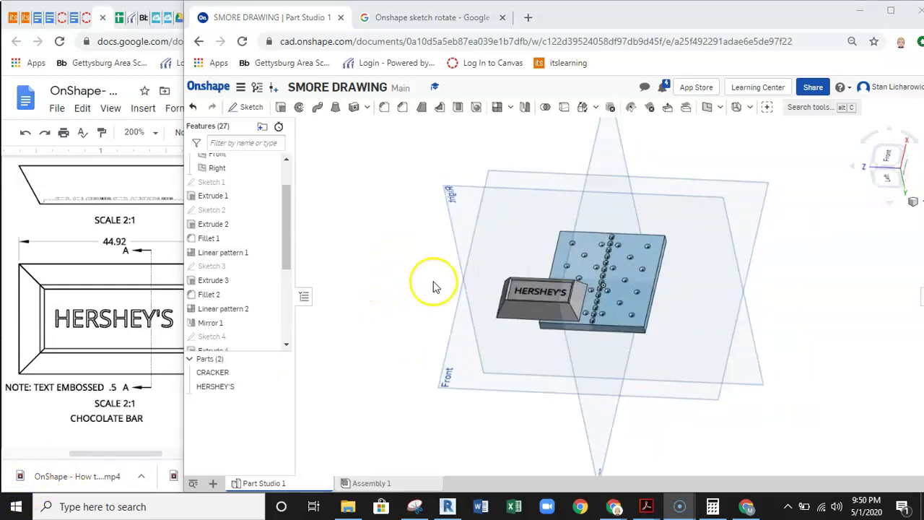
mouse_move(402, 281)
right_mouse_down()
mouse_move(397, 309)
mouse_move(397, 292)
right_mouse_up()
left_click(249, 113)
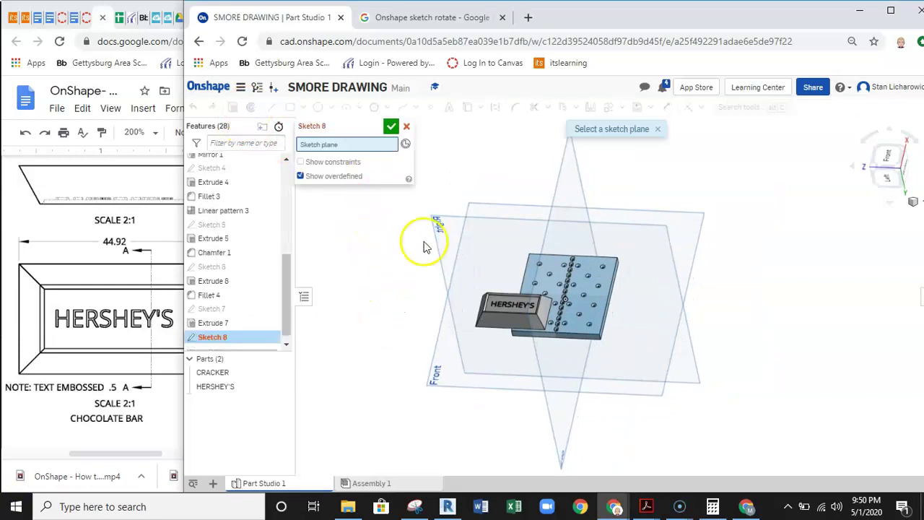
left_click(481, 206)
mouse_move(384, 291)
right_mouse_down()
mouse_move(407, 250)
mouse_move(372, 273)
mouse_move(437, 266)
mouse_move(427, 282)
mouse_move(448, 312)
right_mouse_up()
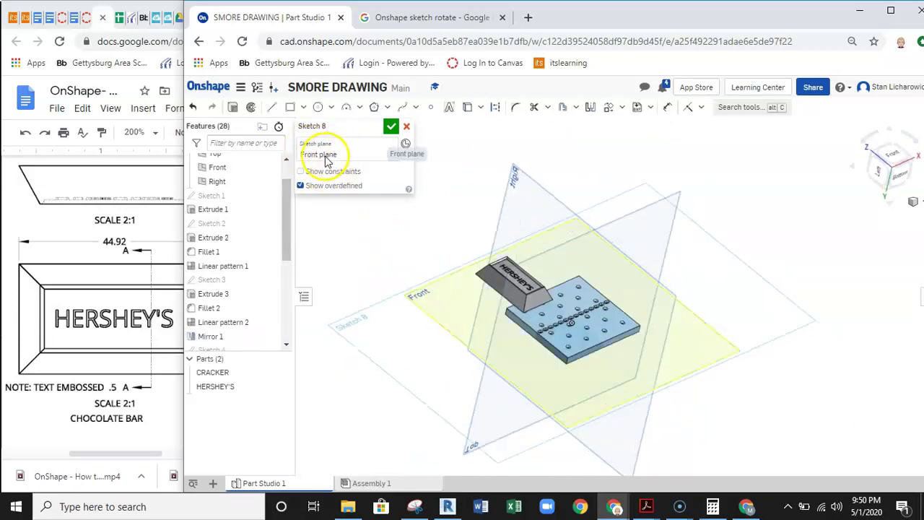
left_click(875, 145)
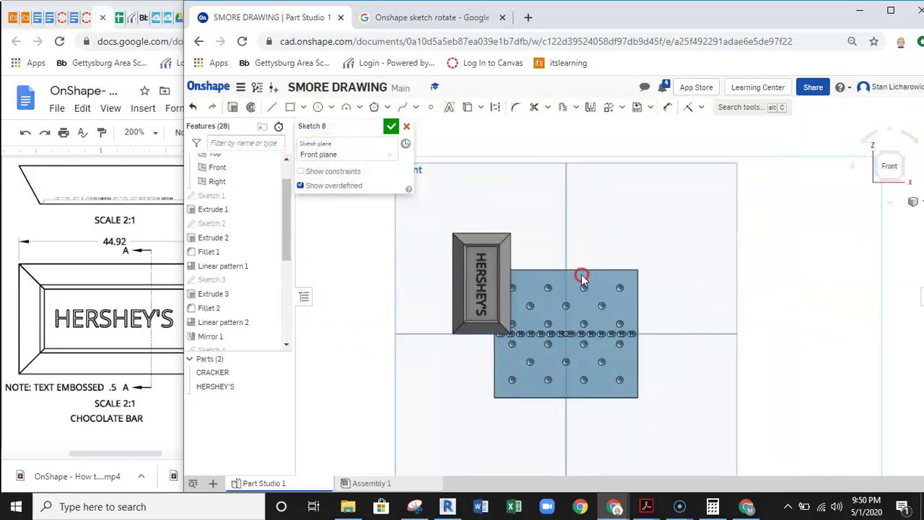
- Look up the marshmallow's dimensions in the Google Docs reference drawing and return to the open Onshape sketch
left_click(114, 454)
left_click_drag(114, 453, 211, 446)
left_click_drag(350, 226, 350, 222)
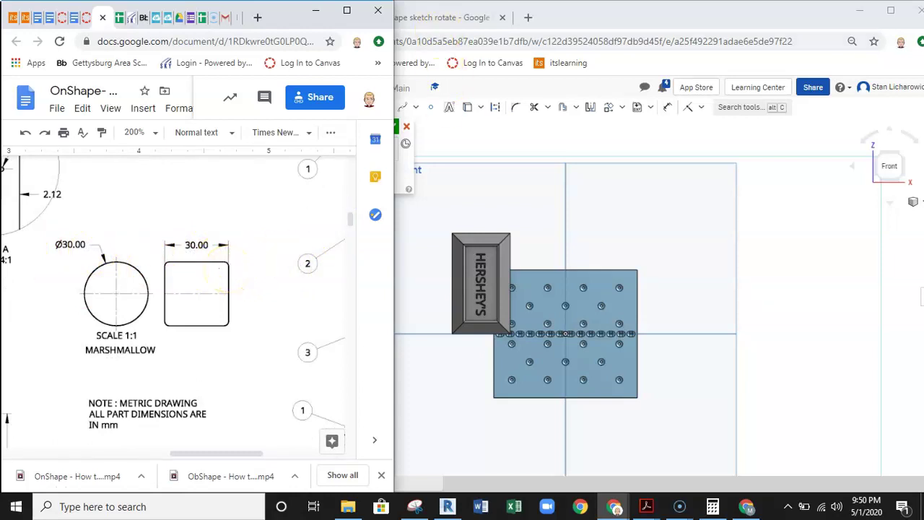
left_click(428, 18)
left_click(340, 23)
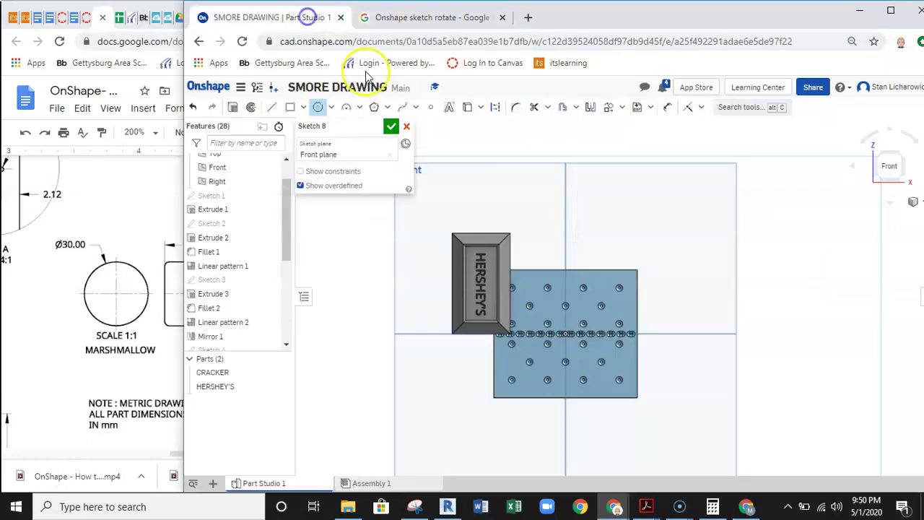
- Sketch the marshmallow's circle above the cracker, dimension its diameter to 30 mm and finish the sketch
left_click(646, 231)
left_click(669, 107)
left_click(630, 217)
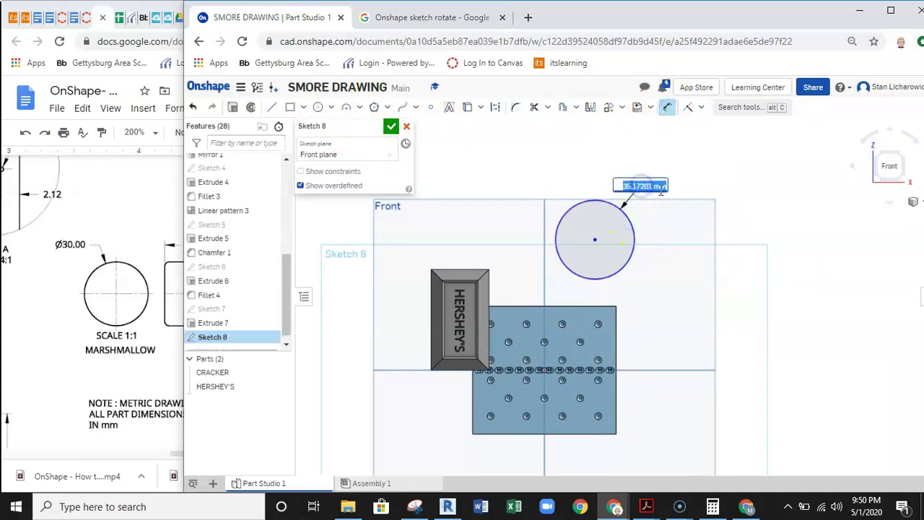
type("30")
key("Return")
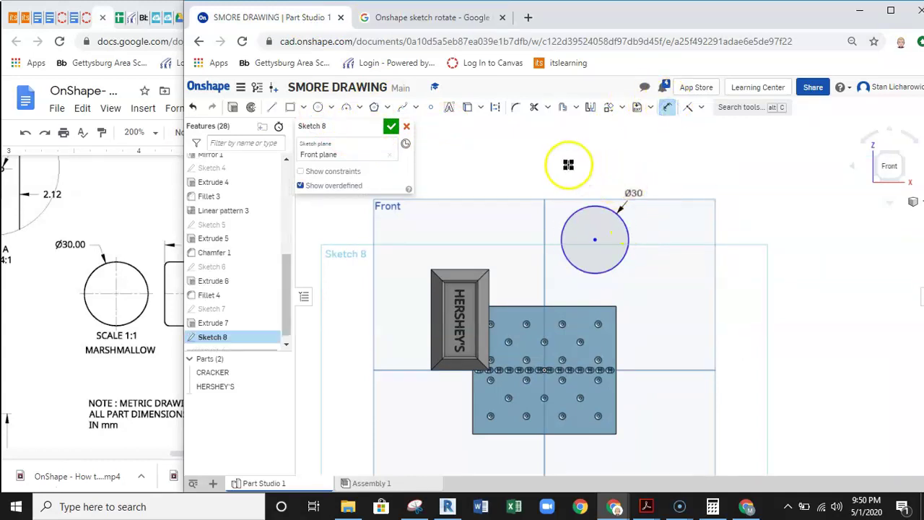
left_click(391, 126)
- Extrude the 30 mm circle as a new solid with a blind depth of 25 mm
right_click_drag(669, 223, 659, 231)
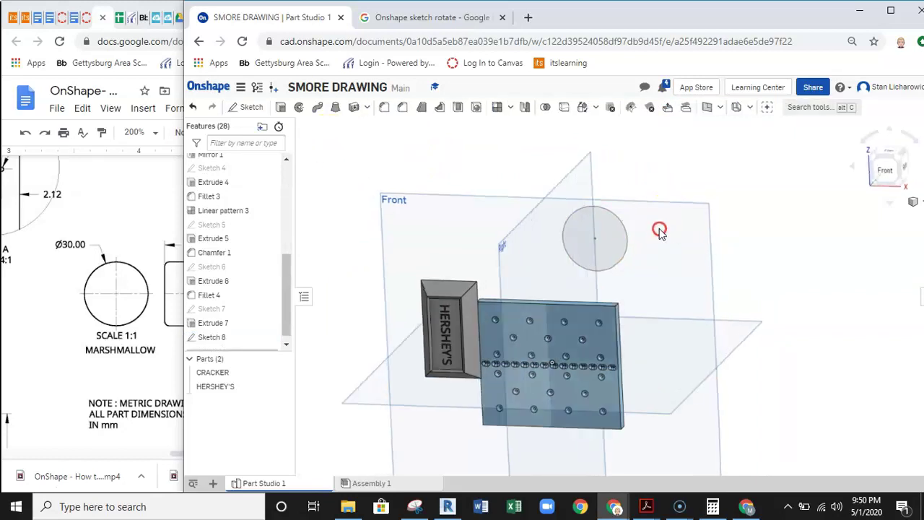
left_click(281, 107)
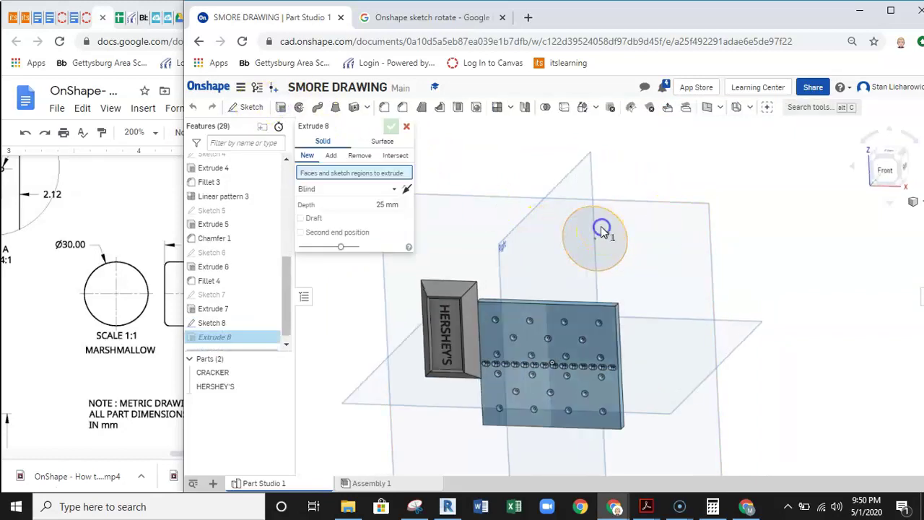
left_click(606, 233)
key("Return")
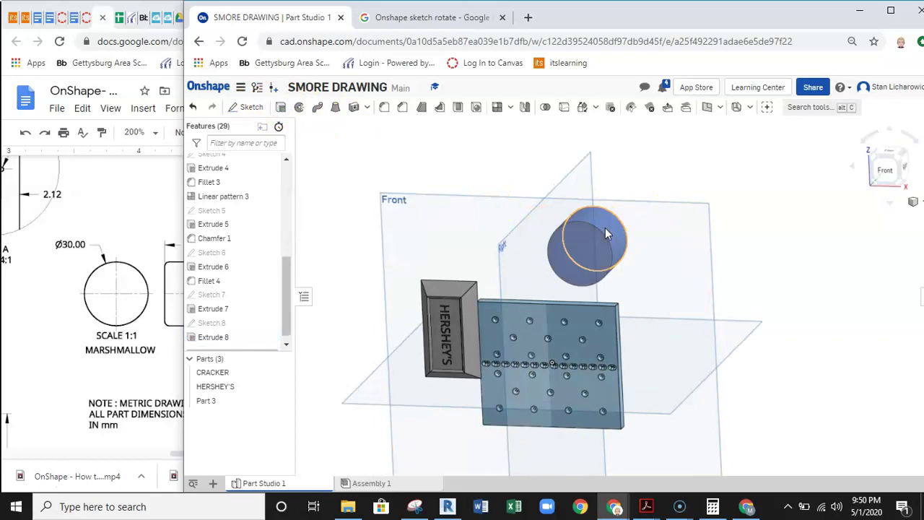
- Apply a 2 mm radius fillet to both circular ends of the marshmallow cylinder
scroll(567, 241, "up", 5)
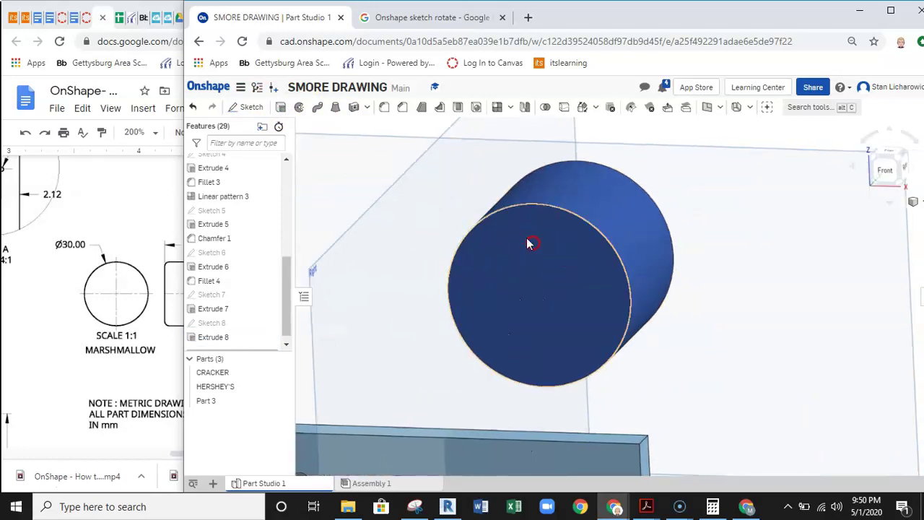
left_click(383, 108)
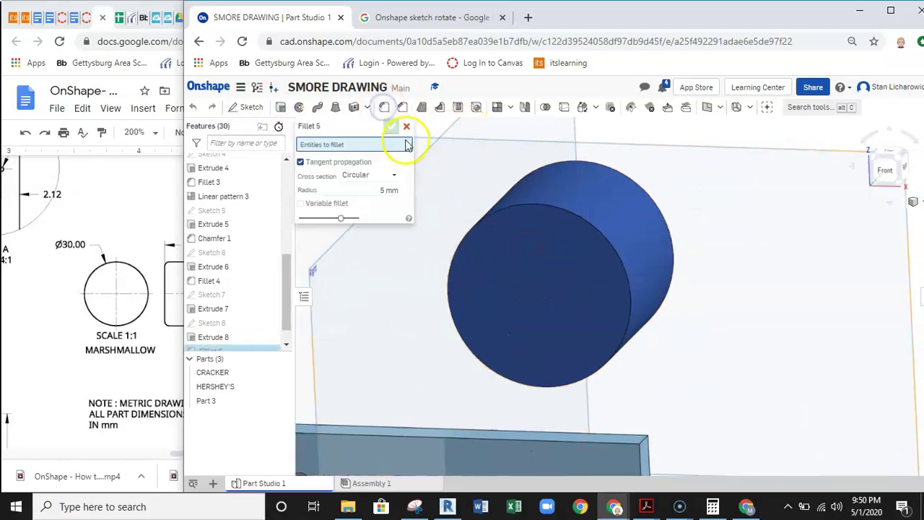
left_click(555, 214)
left_click(630, 180)
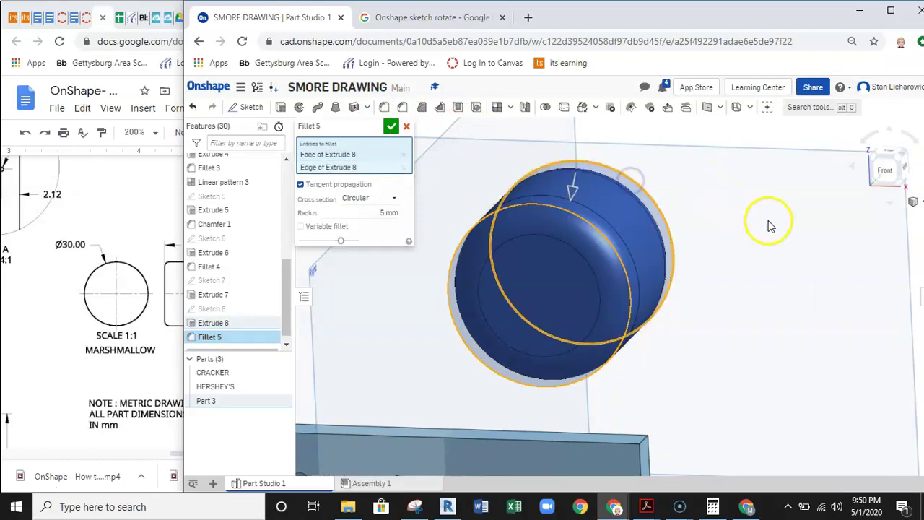
left_click(390, 211)
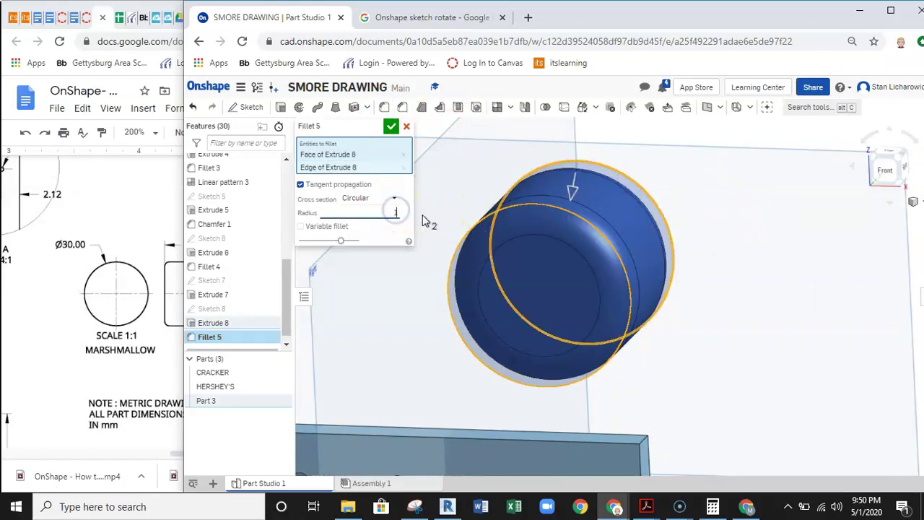
right_click_drag(770, 260, 724, 232)
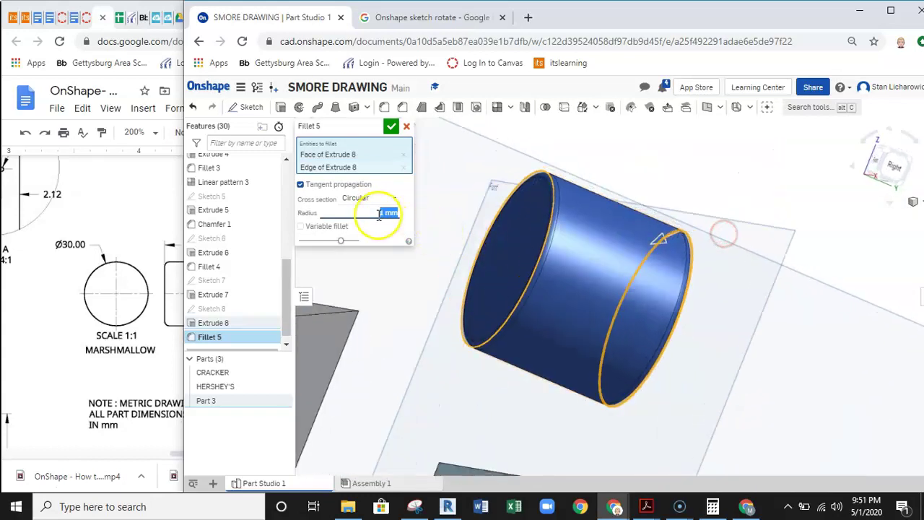
key("Return")
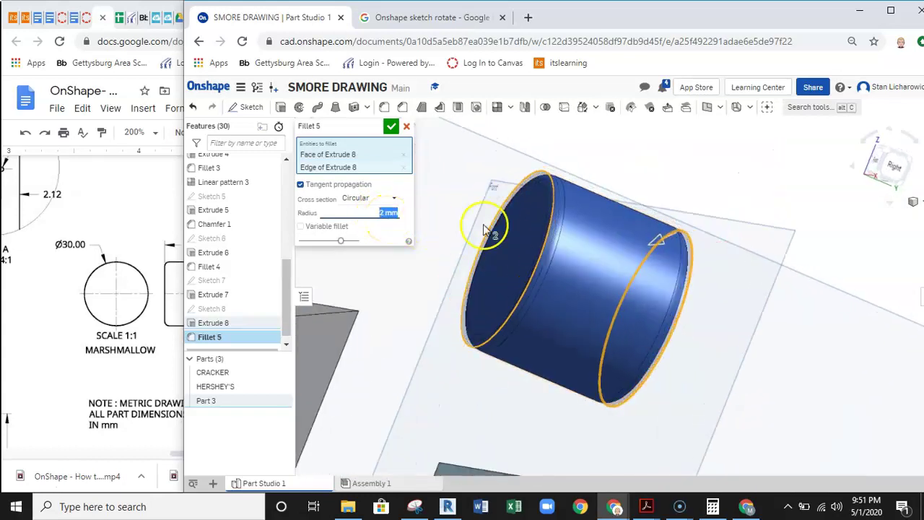
right_click_drag(624, 244, 656, 241)
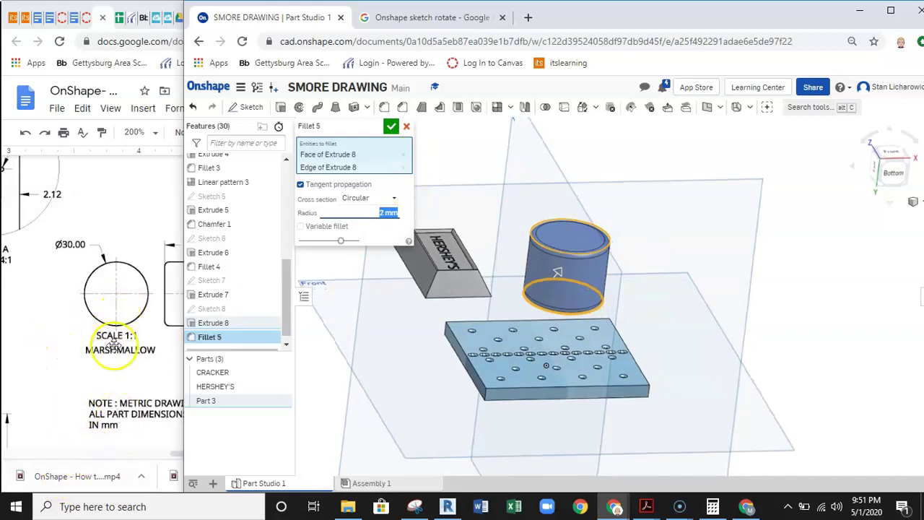
- Set the marshmallow fillet's radius to 1.5 mm and accept the fillet
right_click(550, 249)
left_click(379, 211)
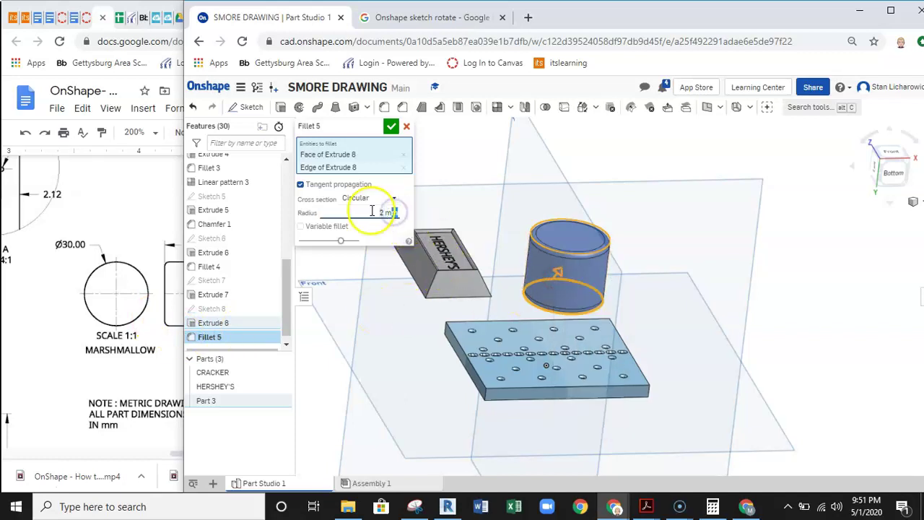
left_click(711, 241)
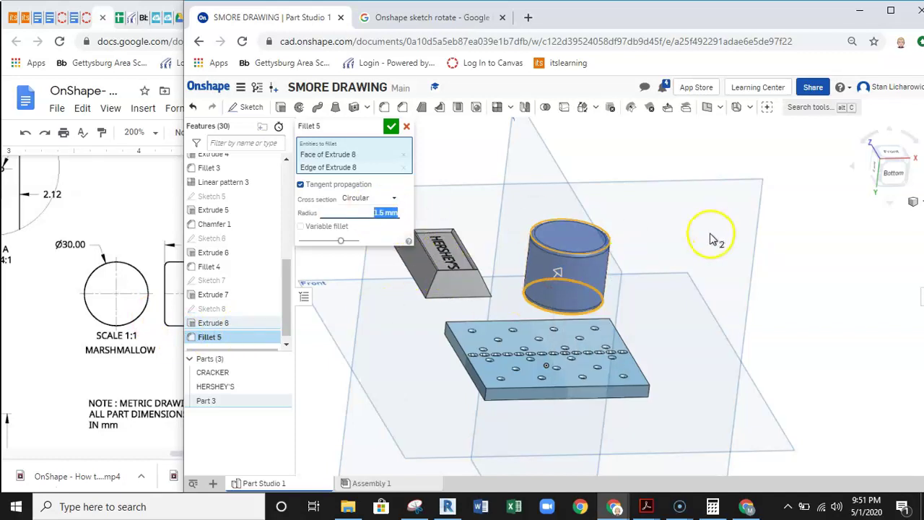
left_click(389, 128)
middle_click_drag(689, 216, 687, 199)
right_click_drag(663, 228, 574, 291)
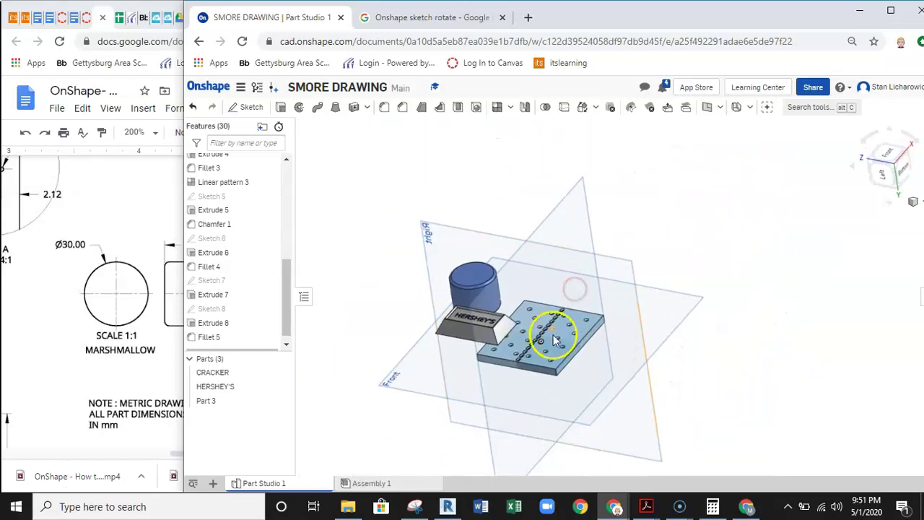
- Rename Part 3, the filleted cylinder, as MARSHMALLOW
left_click(16, 502)
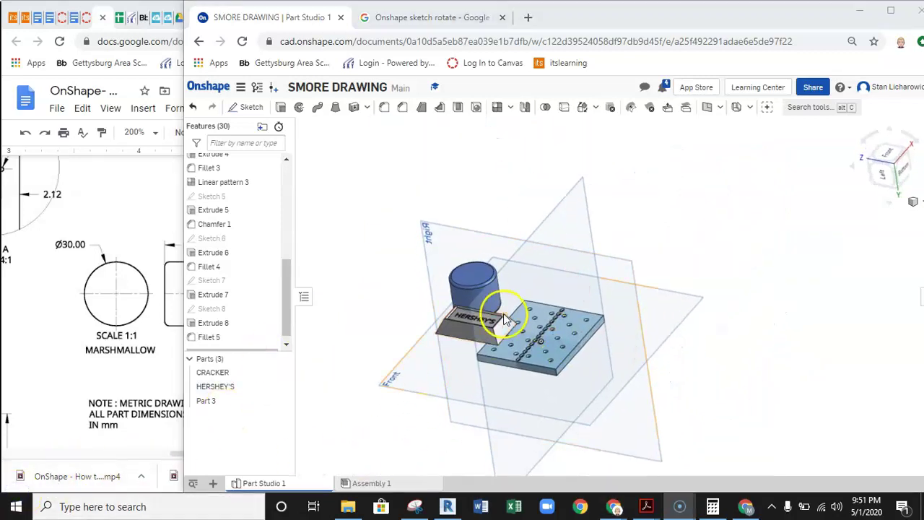
scroll(437, 309, "down", 1)
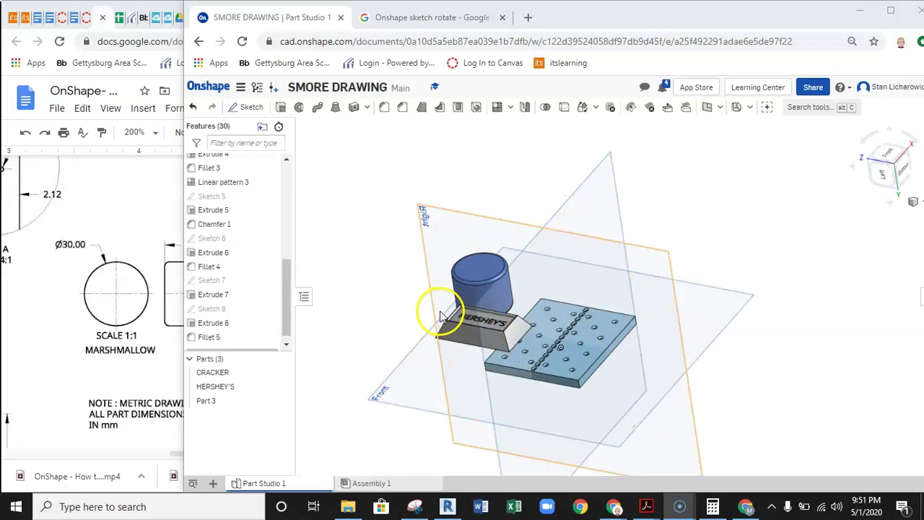
left_click(213, 402)
right_click(213, 400)
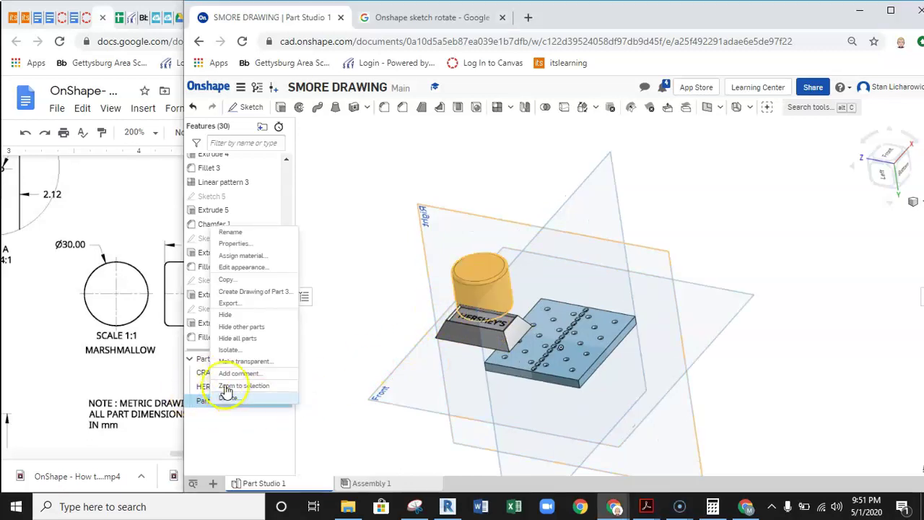
left_click(233, 233)
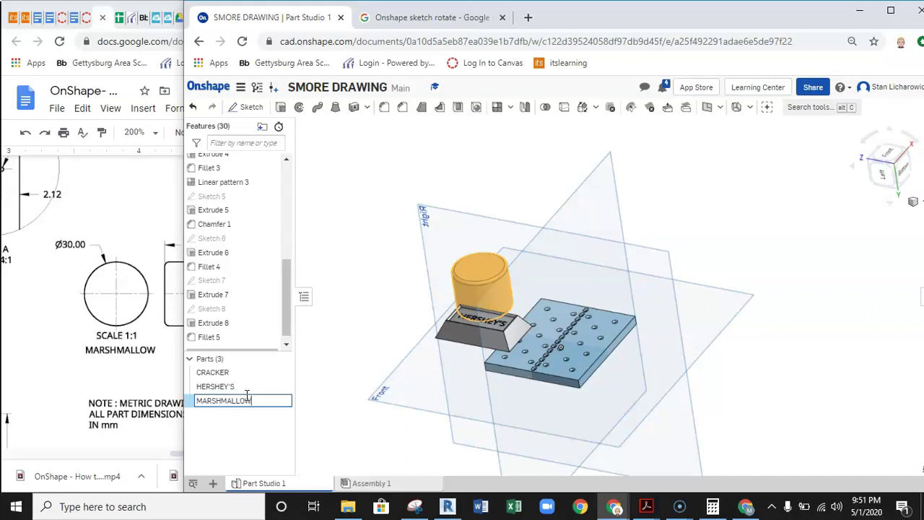
left_click(346, 437)
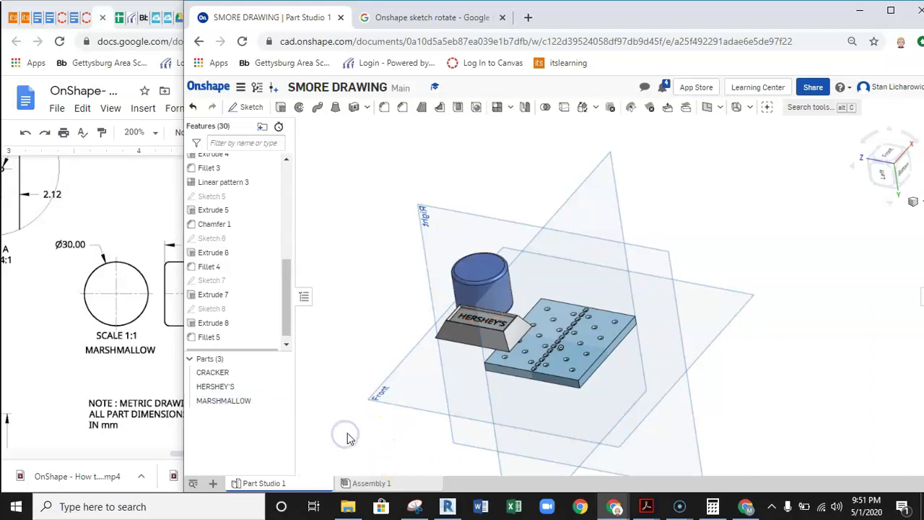
- Open Assembly 1 and insert the CRACKER part near the origin
right_click_drag(668, 350, 605, 339)
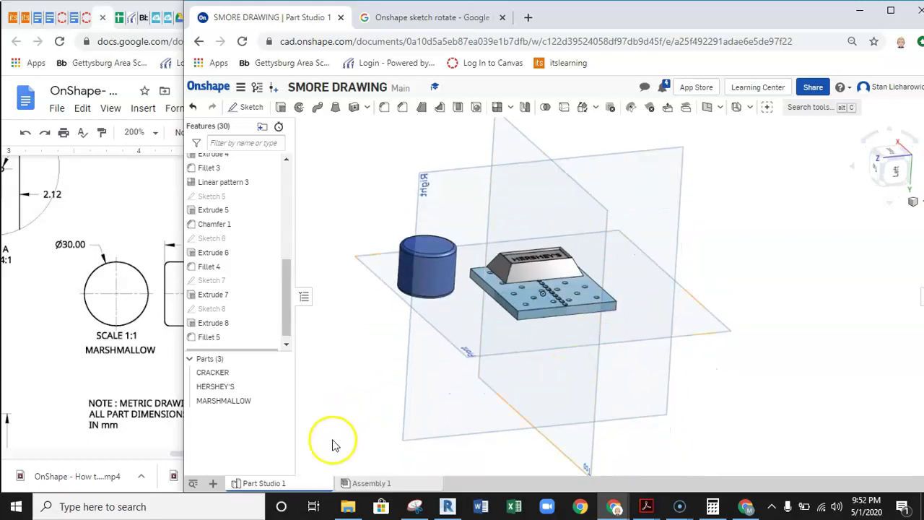
left_click(368, 485)
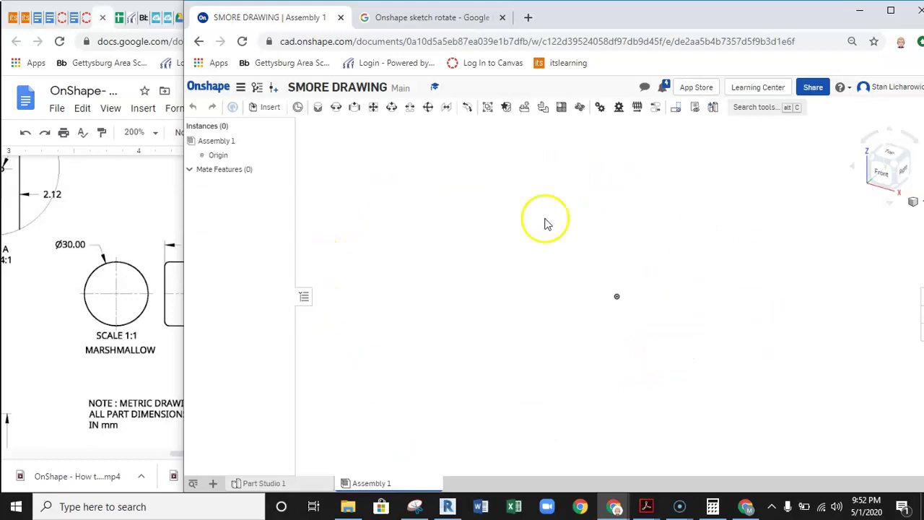
left_click(264, 114)
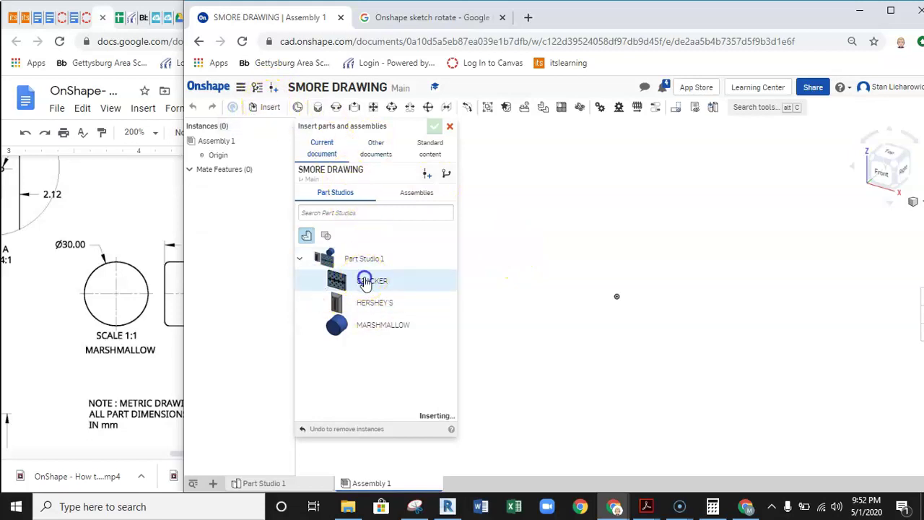
scroll(660, 282, "up", 3)
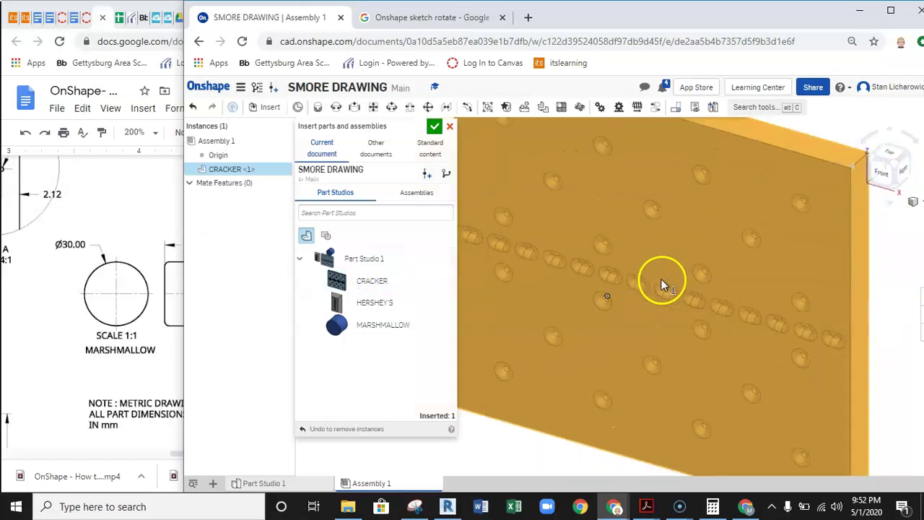
scroll(662, 279, "down", 3)
left_click(664, 269)
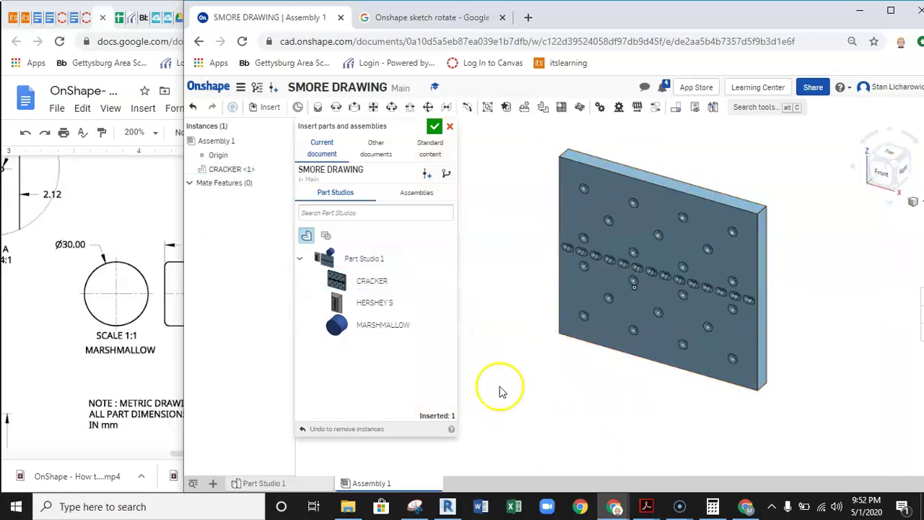
- Insert the HERSHEY'S part beside the cracker and the MARSHMALLOW part below them, and finish inserting parts
left_click(336, 302)
scroll(563, 353, "down", 2)
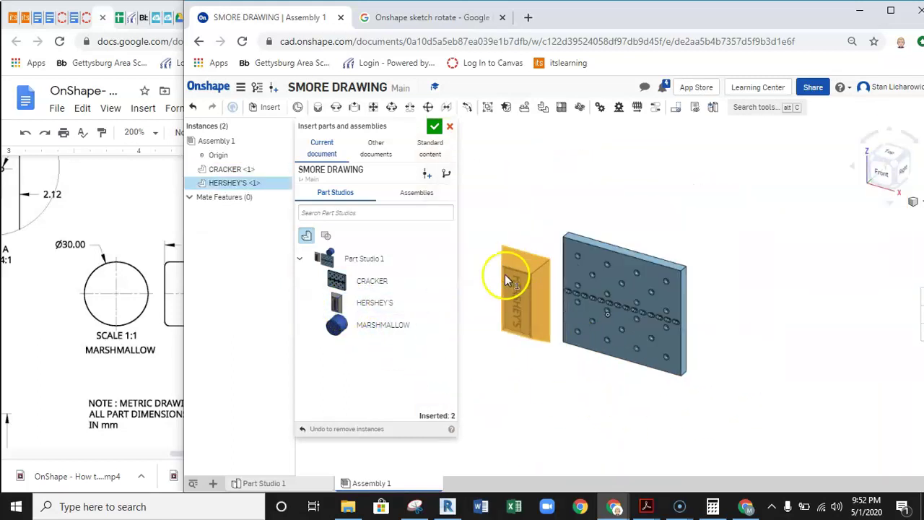
left_click(479, 241)
left_click(337, 325)
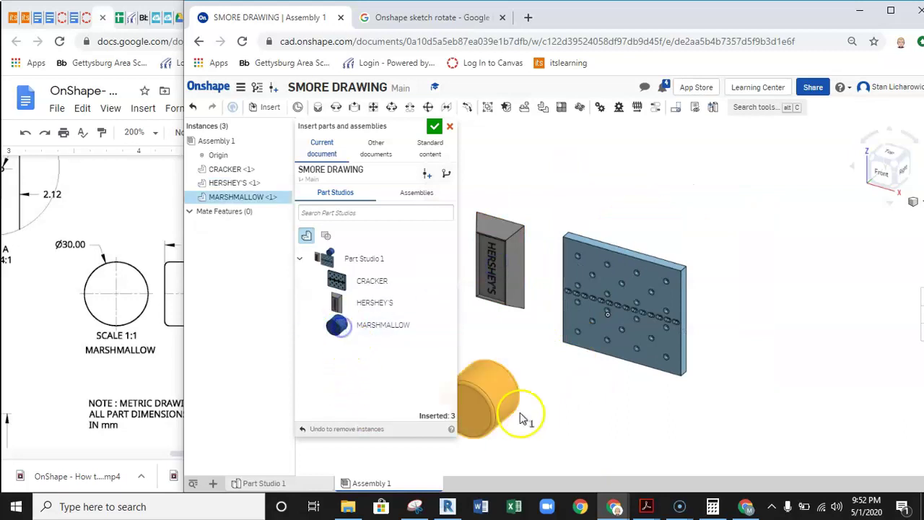
middle_click_drag(593, 404, 598, 342)
left_click(545, 375)
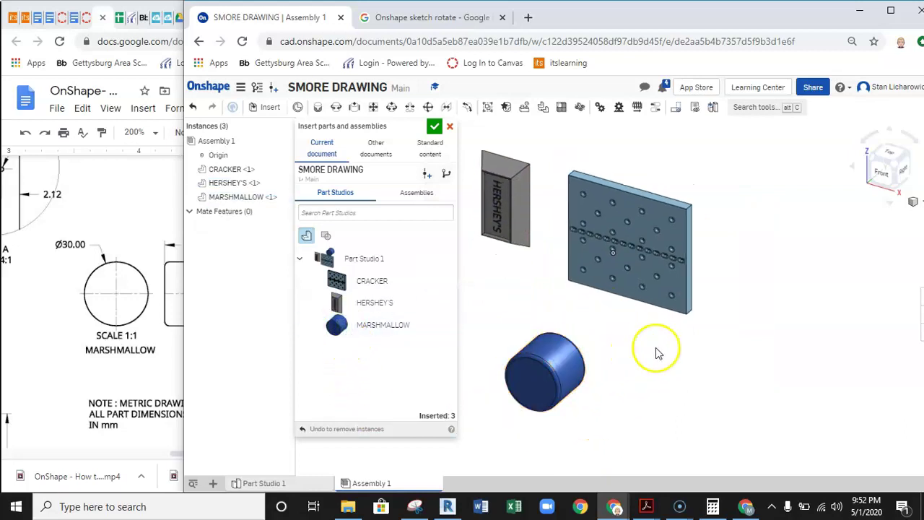
middle_click_drag(779, 296, 783, 306)
scroll(783, 305, "down", 2)
left_click(433, 131)
middle_click_drag(565, 268, 466, 280)
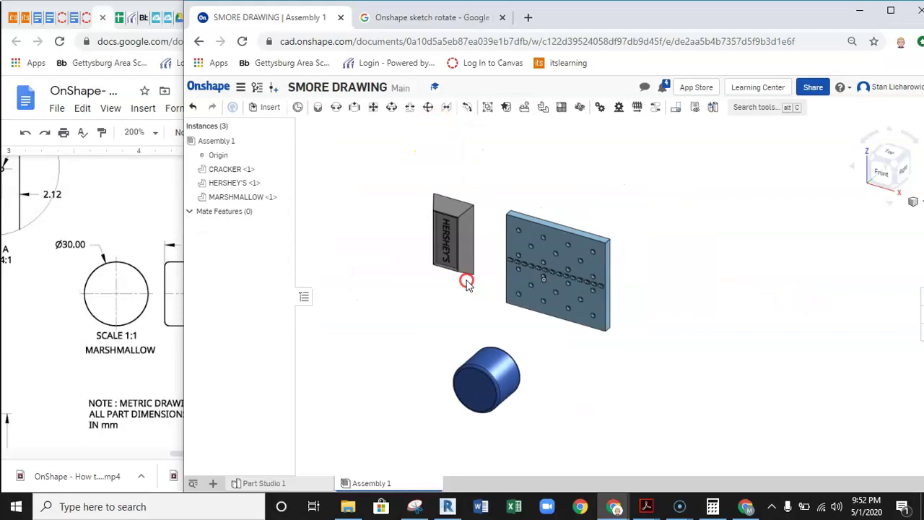
- Set the assembly to the isometric view and examine the exploded s'more assembly in the Google Docs reference drawing
left_click(915, 203)
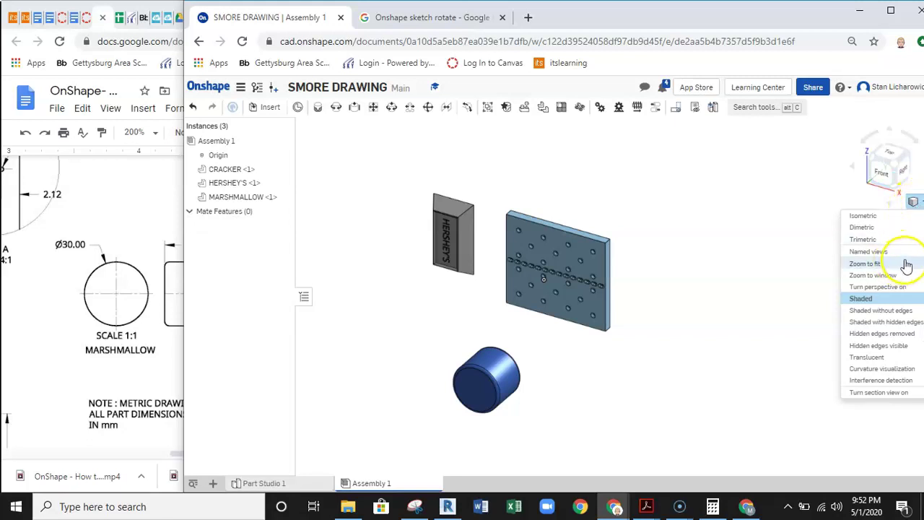
left_click(876, 215)
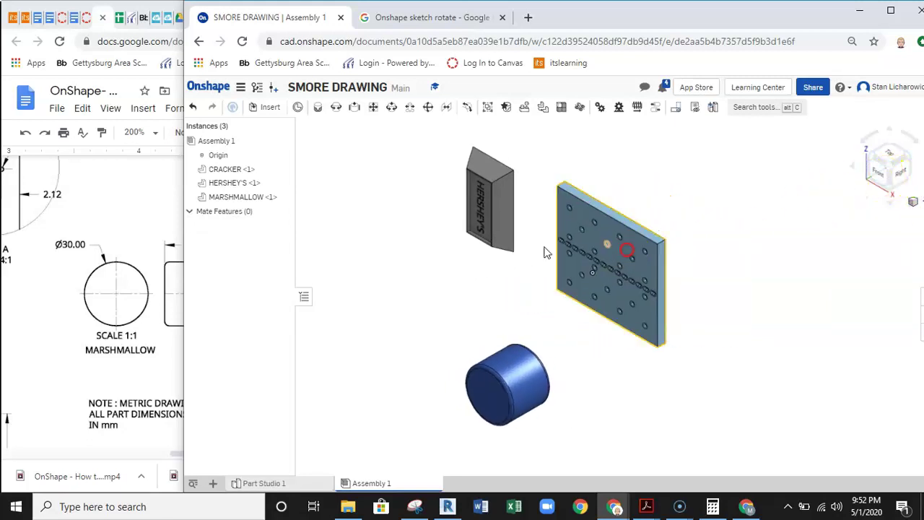
left_click(83, 231)
left_click_drag(190, 453, 247, 453)
scroll(223, 392, "down", 4)
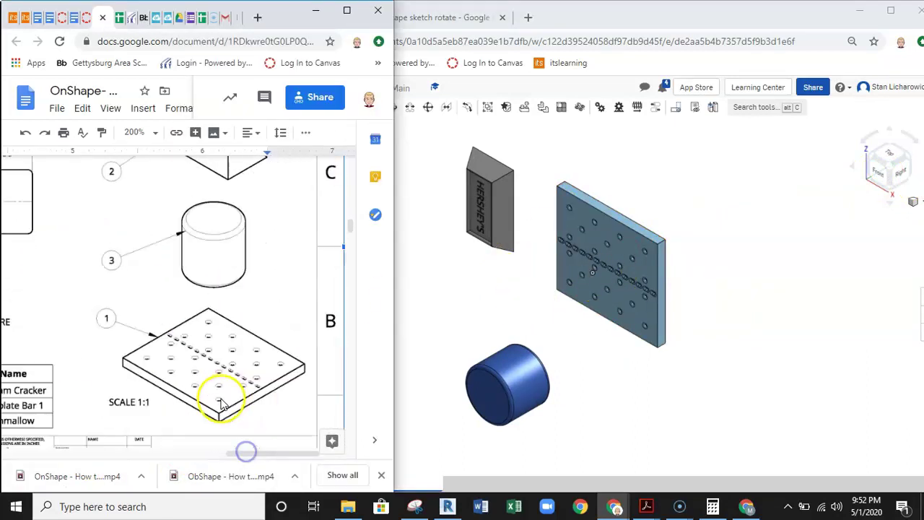
scroll(223, 392, "up", 3)
scroll(223, 396, "up", 3)
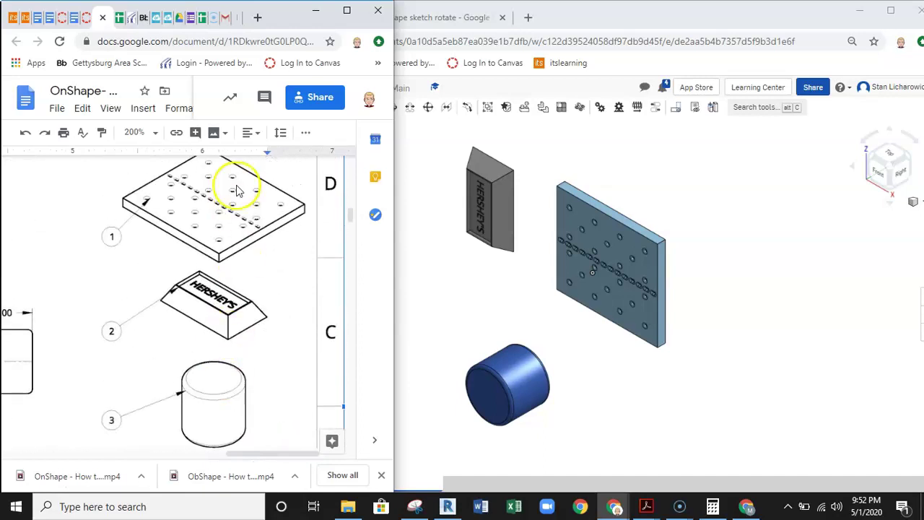
scroll(252, 353, "down", 2)
- Return to the Onshape assembly and try moving the marshmallow relative to the cracker with its manipulator
left_click(738, 289)
mouse_move(592, 294)
right_mouse_down()
mouse_move(614, 214)
mouse_move(643, 227)
mouse_move(648, 235)
mouse_move(632, 242)
right_mouse_up()
left_click(629, 237)
left_click_drag(656, 228, 754, 194)
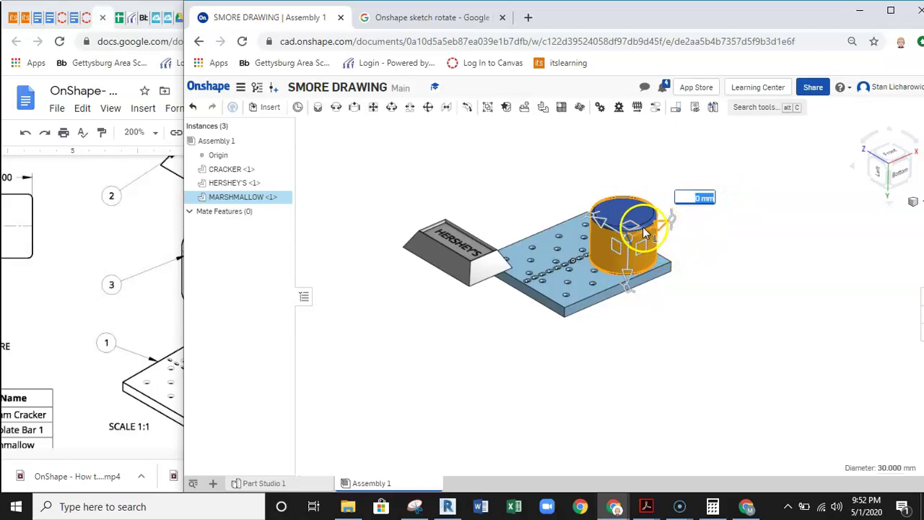
left_click(731, 233)
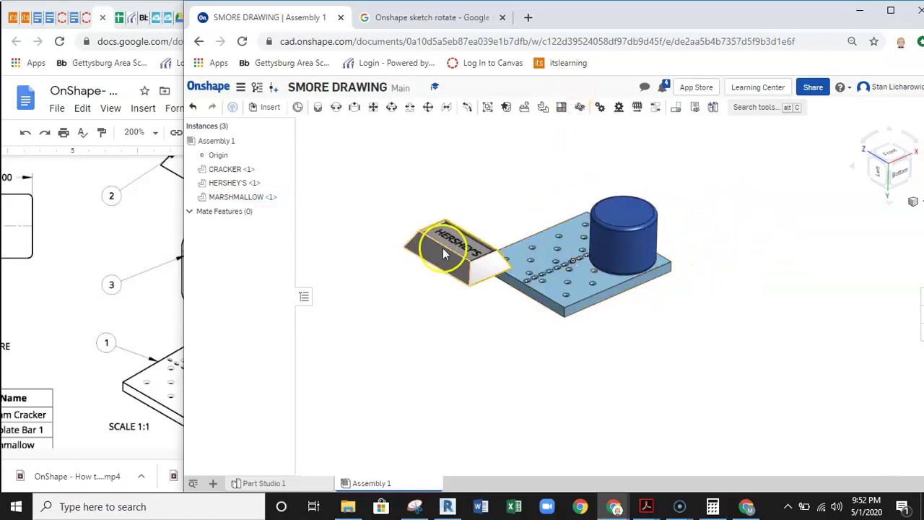
- Set the assembly to the isometric view and examine how the cracker, HERSHEY'S bar and marshmallow are oriented
middle_click_drag(521, 208, 464, 287)
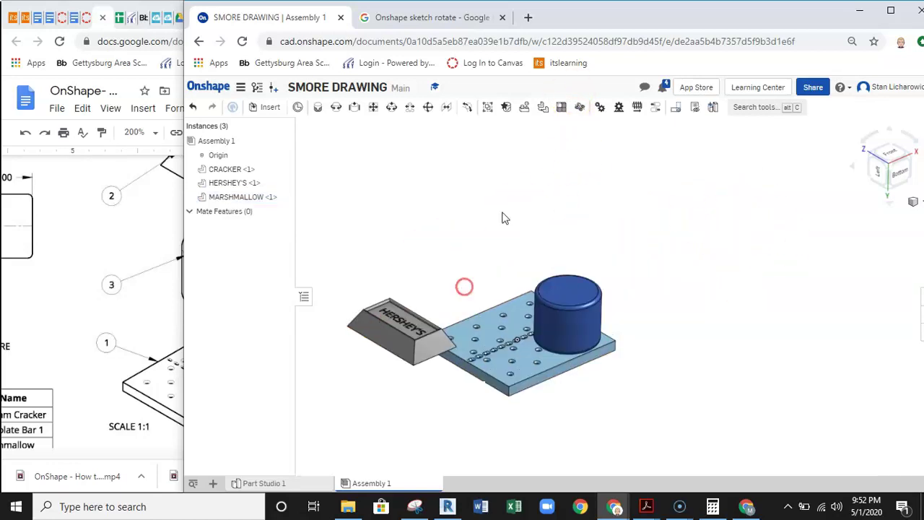
left_click(890, 168)
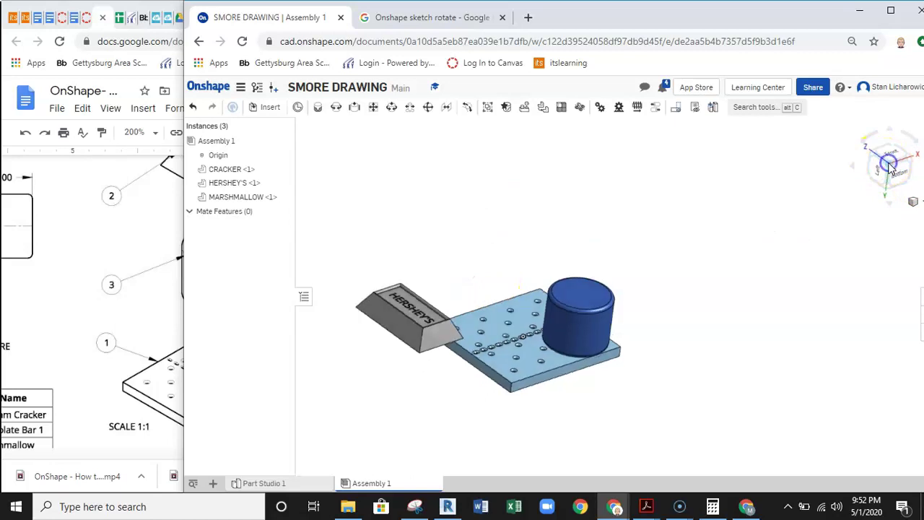
left_click(914, 203)
left_click(872, 215)
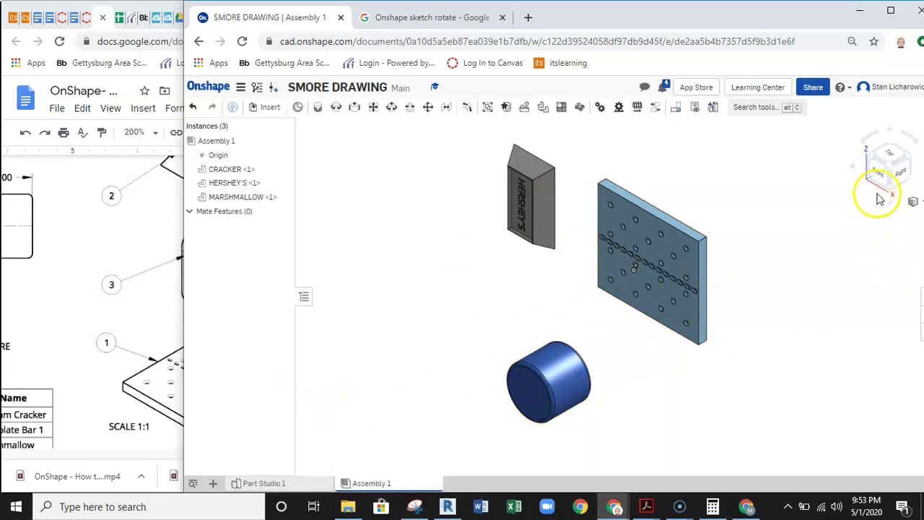
middle_click_drag(577, 280, 537, 300)
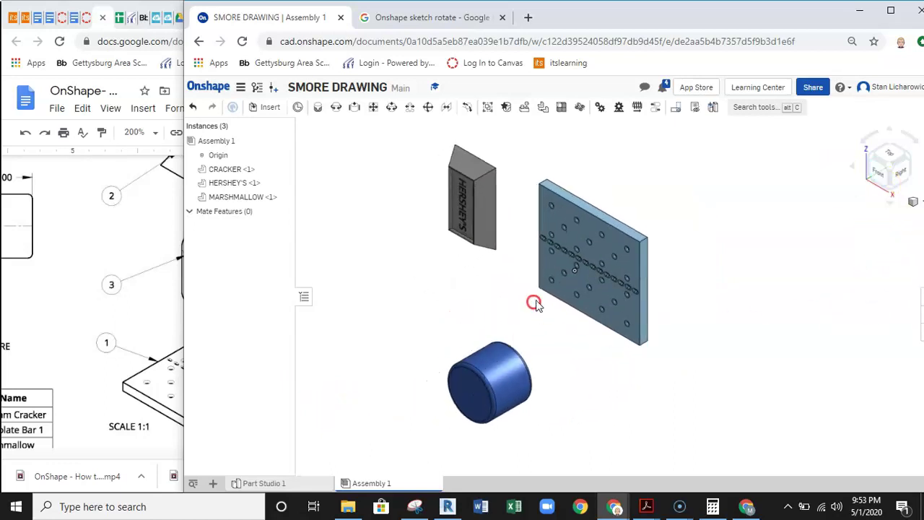
left_click(889, 165)
middle_click_drag(736, 231, 651, 258)
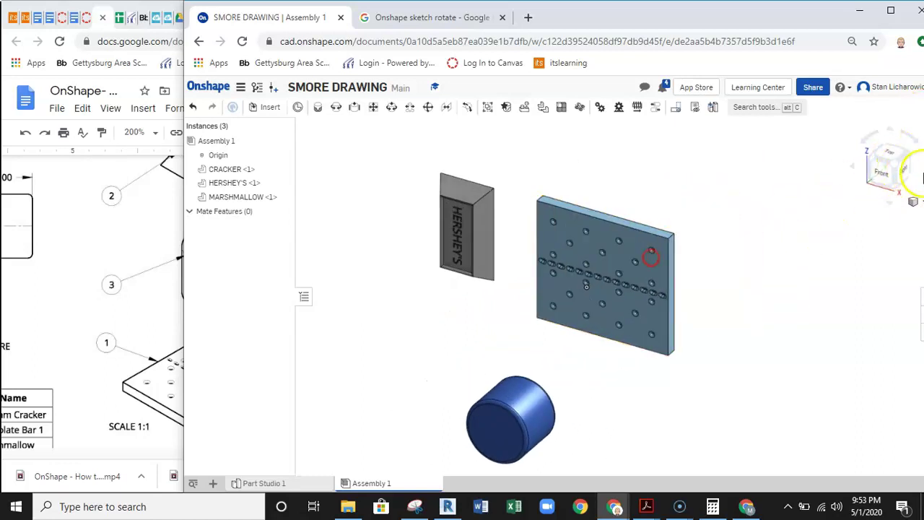
left_click(896, 165)
middle_click_drag(793, 272, 718, 282)
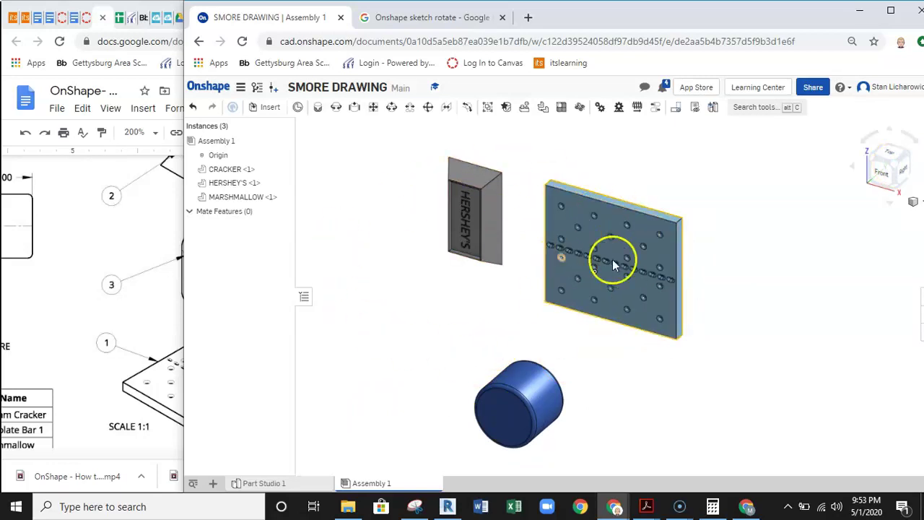
- View the three assembly parts from other angles and restore the isometric view
left_click(895, 165)
left_click(918, 202)
left_click(880, 217)
middle_click_drag(809, 256, 695, 269)
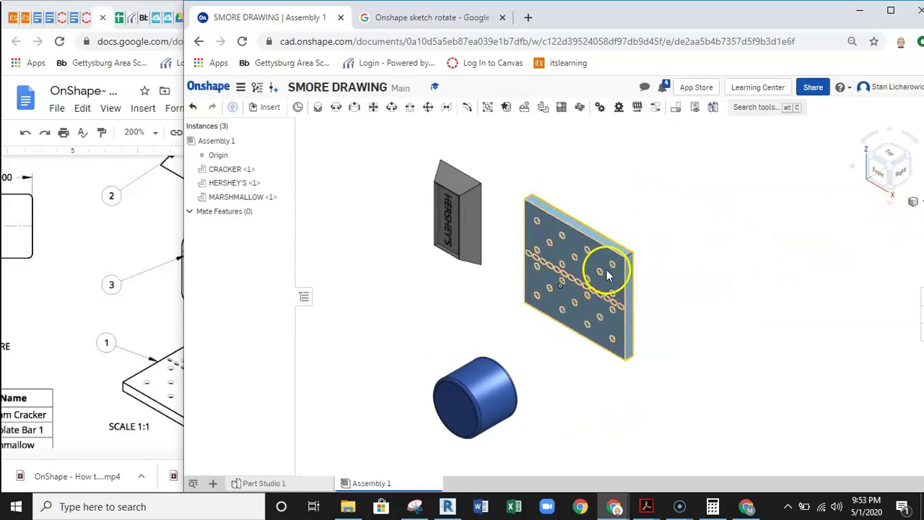
right_click_drag(720, 322, 619, 284)
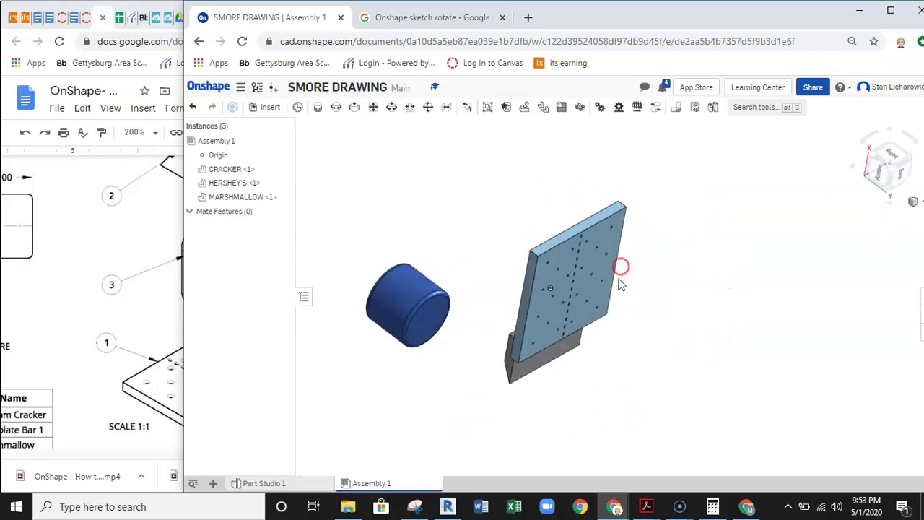
right_click_drag(763, 252, 790, 316)
left_click(914, 203)
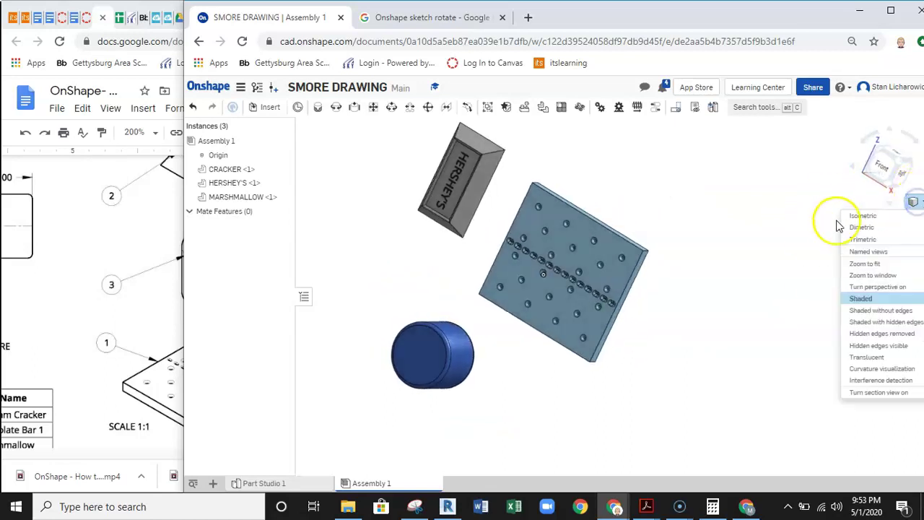
left_click(860, 215)
middle_click_drag(830, 254, 703, 264)
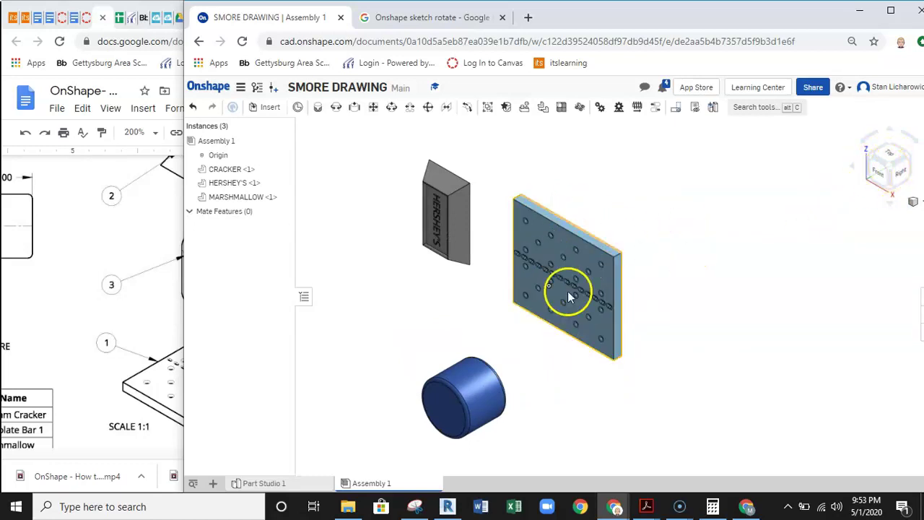
- Widen the Google Docs window and compare the part orientations in the exploded s'more drawing with the assembly
left_click_drag(182, 304, 313, 301)
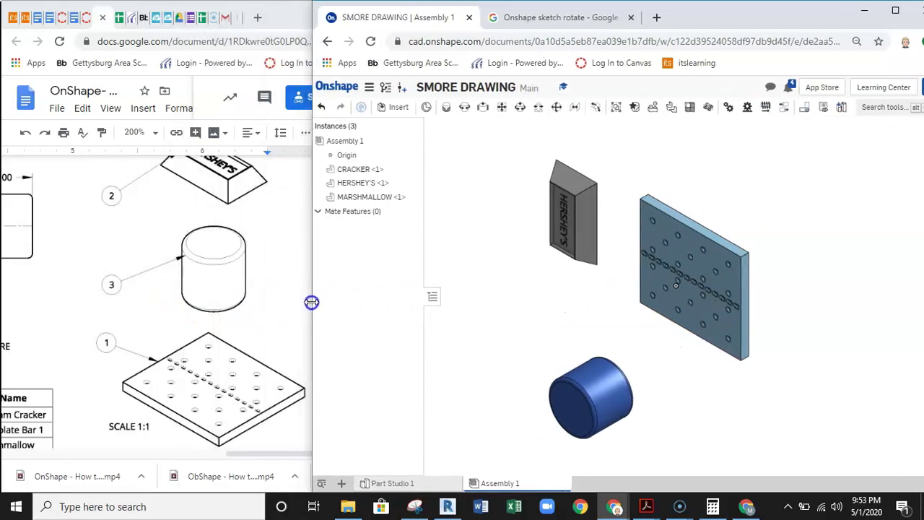
scroll(226, 267, "up", 2)
scroll(226, 268, "down", 5)
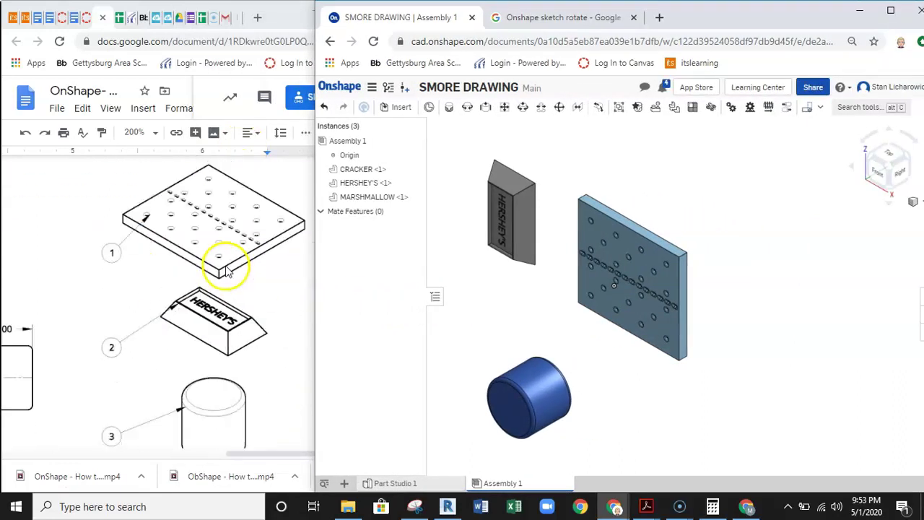
scroll(598, 263, "up", 3)
scroll(599, 263, "down", 3)
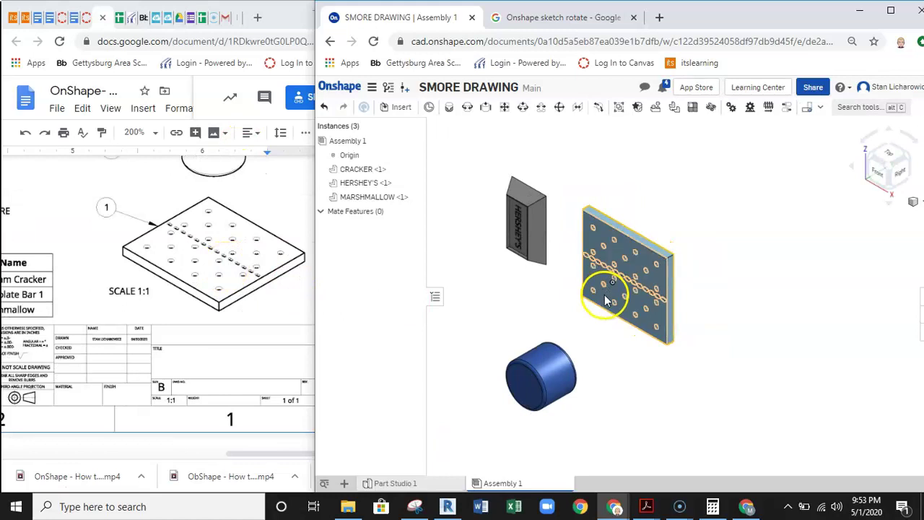
left_click(280, 297)
scroll(251, 328, "down", 10)
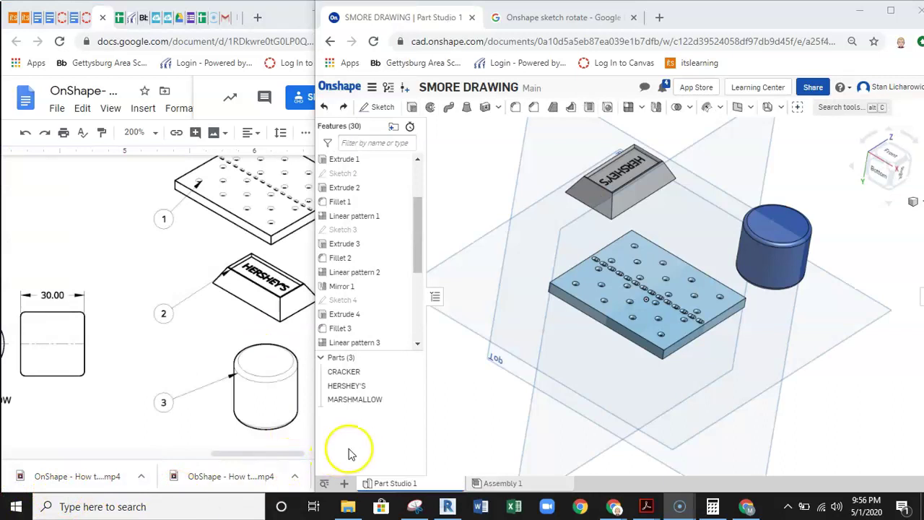
- Compare Assembly 1 with Part Studio 1, and examine the parts against the default planes in the studio's isometric view
left_click(403, 482)
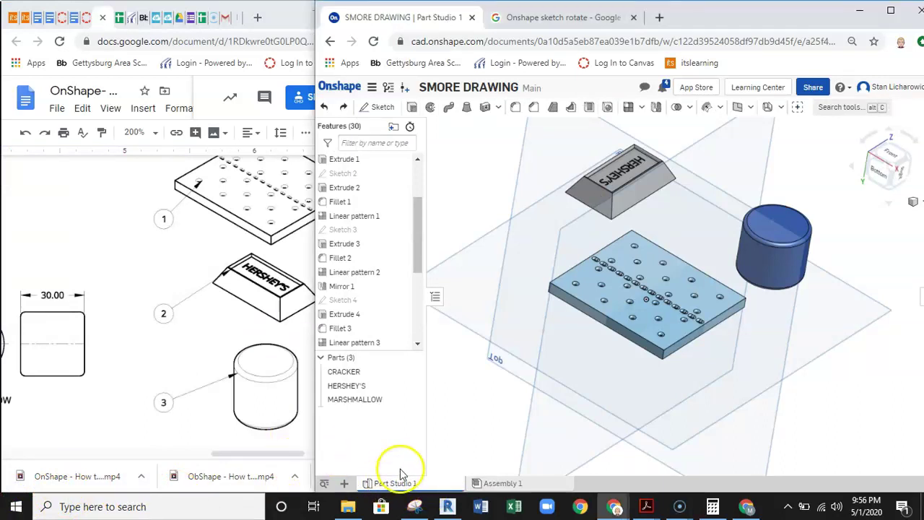
left_click(504, 483)
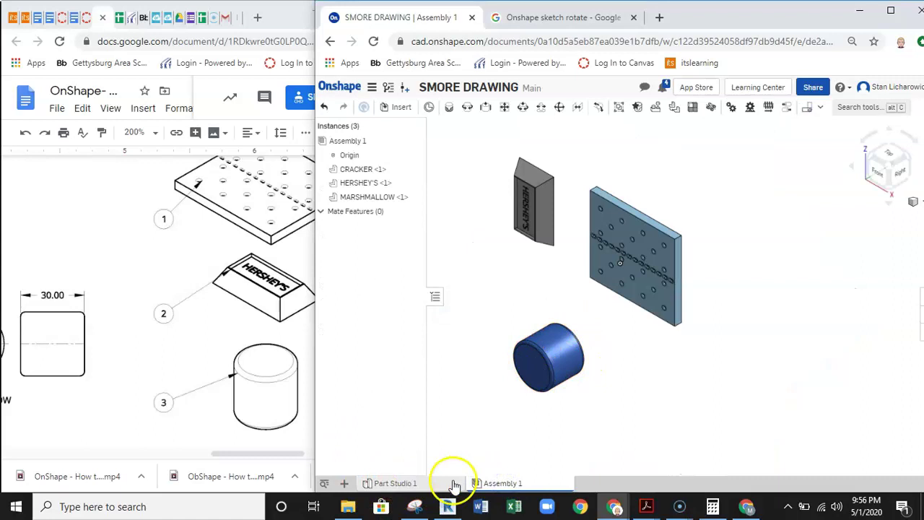
left_click(401, 482)
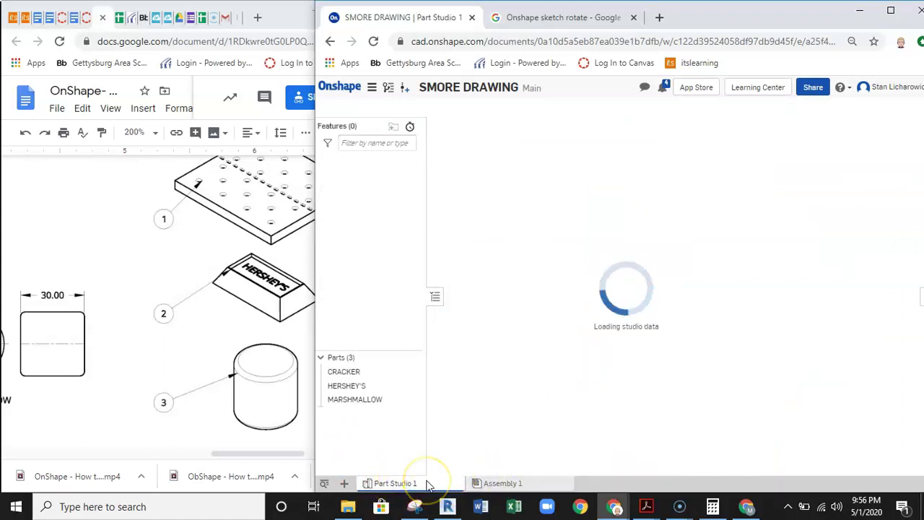
scroll(633, 290, "up", 3)
scroll(633, 291, "down", 3)
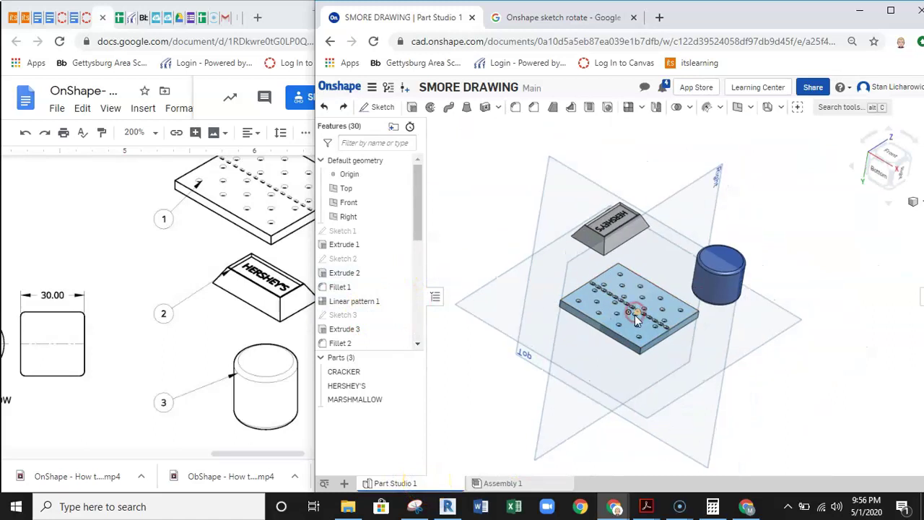
right_click_drag(634, 315, 665, 345)
right_click_drag(691, 325, 708, 355)
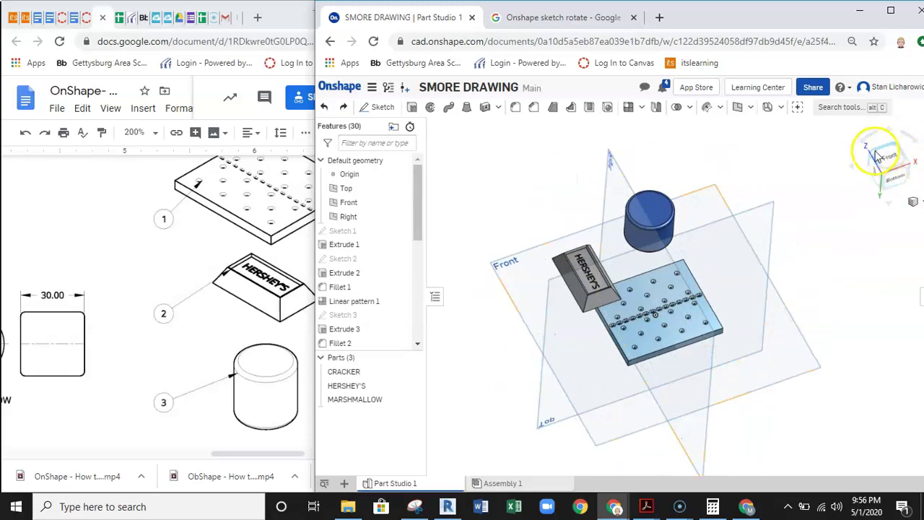
left_click(914, 203)
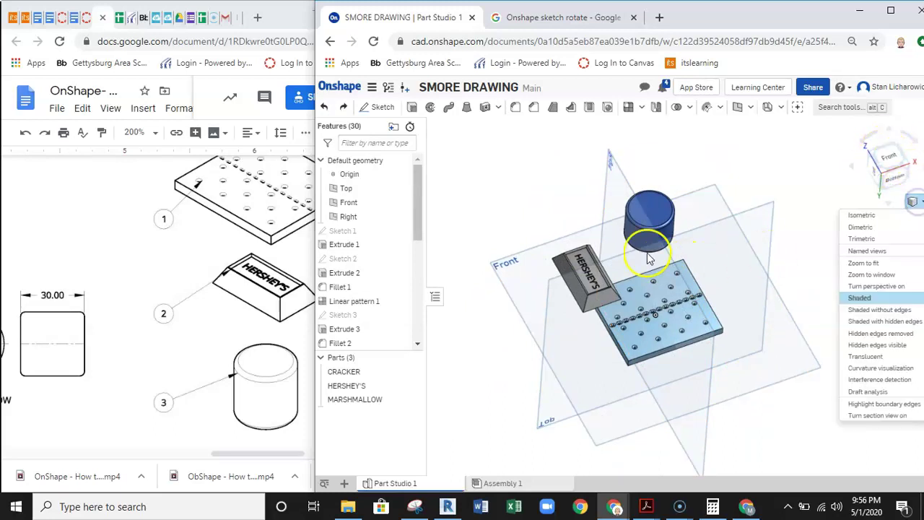
left_click(865, 215)
right_click_drag(736, 296, 666, 281)
middle_click_drag(670, 279, 685, 287)
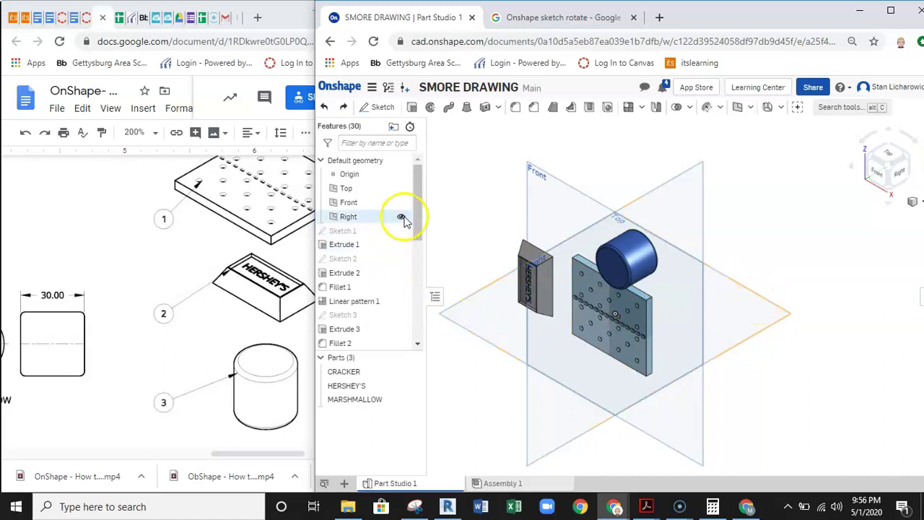
- Move Sketch 1, the cracker's base sketch, to the Top plane and accept the sketch
double_click(360, 232)
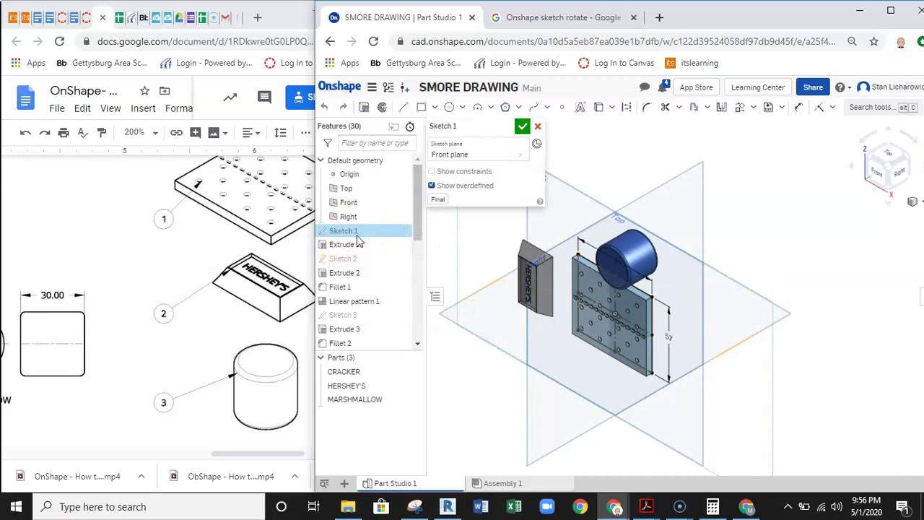
left_click(480, 155)
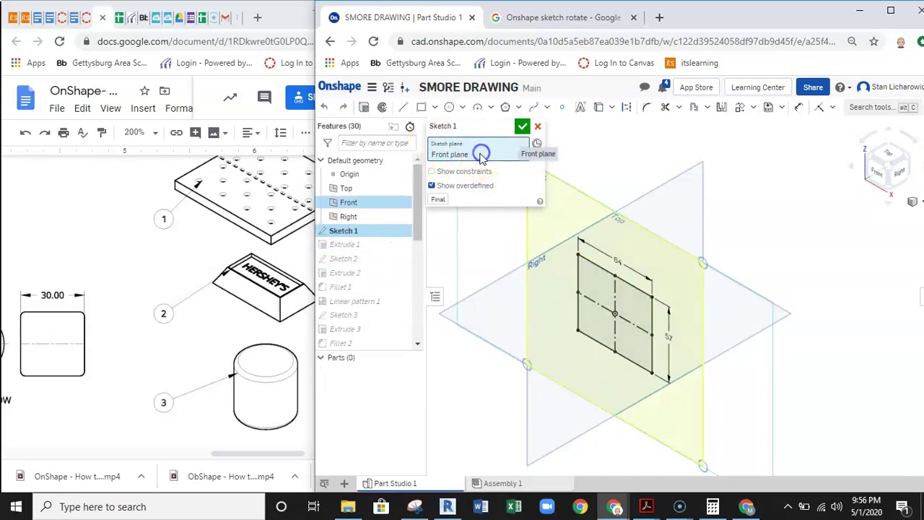
left_click(783, 312)
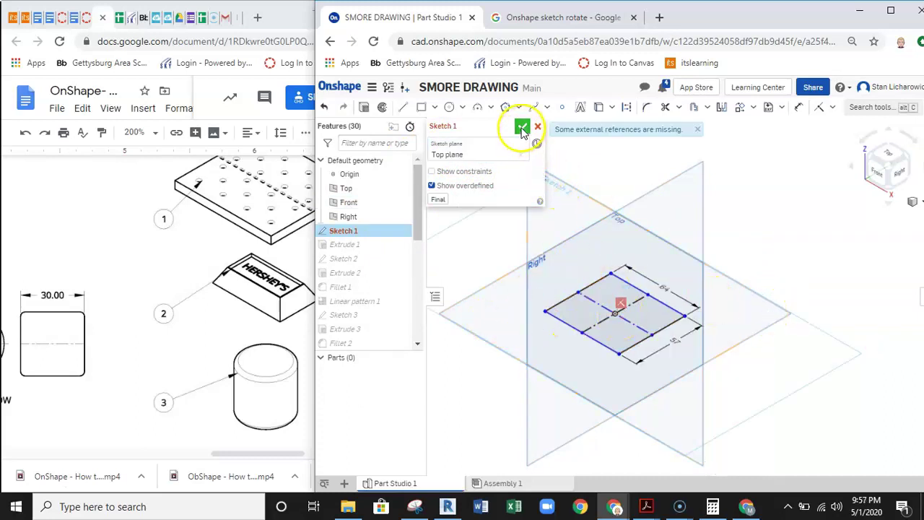
left_click(521, 128)
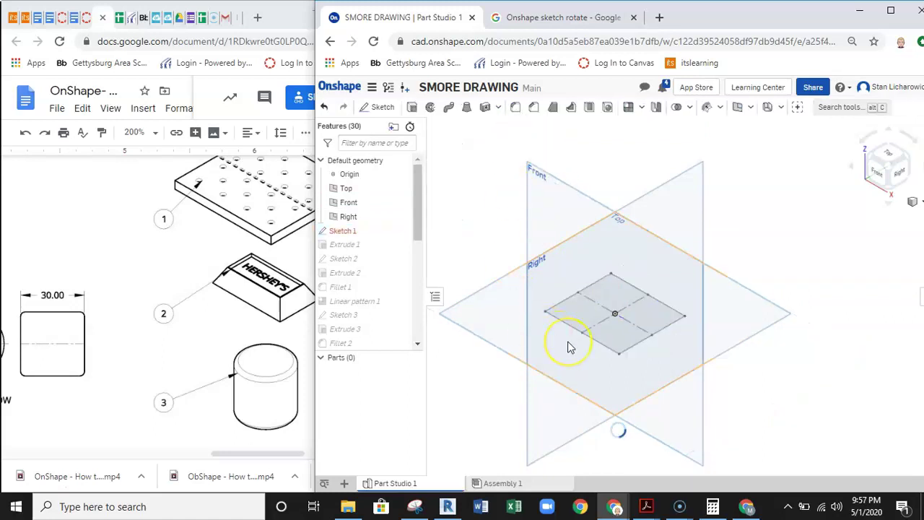
- Examine the hole pattern on the cracker's face from several angles
mouse_move(619, 324)
right_mouse_down()
mouse_move(712, 353)
mouse_move(751, 352)
mouse_move(777, 364)
mouse_move(753, 369)
mouse_move(751, 388)
mouse_move(765, 402)
mouse_move(782, 390)
right_mouse_up()
left_click(596, 382)
left_click(555, 281)
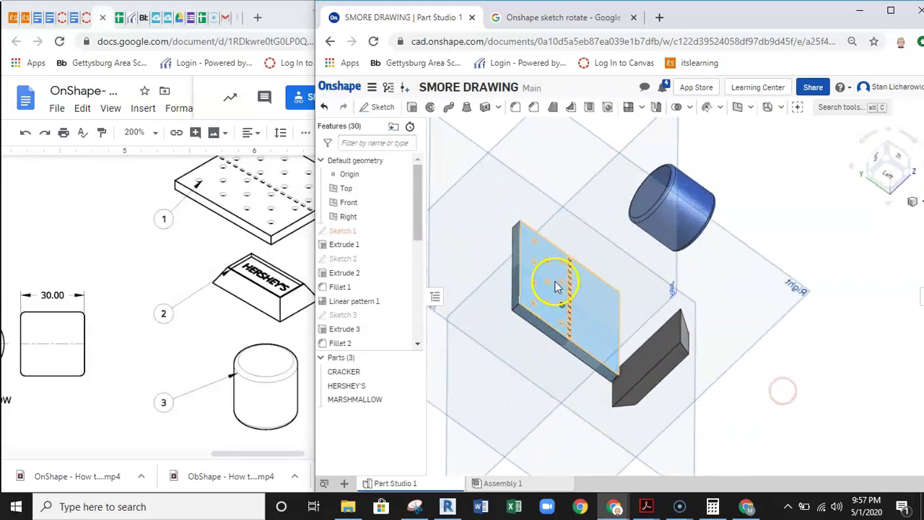
scroll(554, 288, "up", 3)
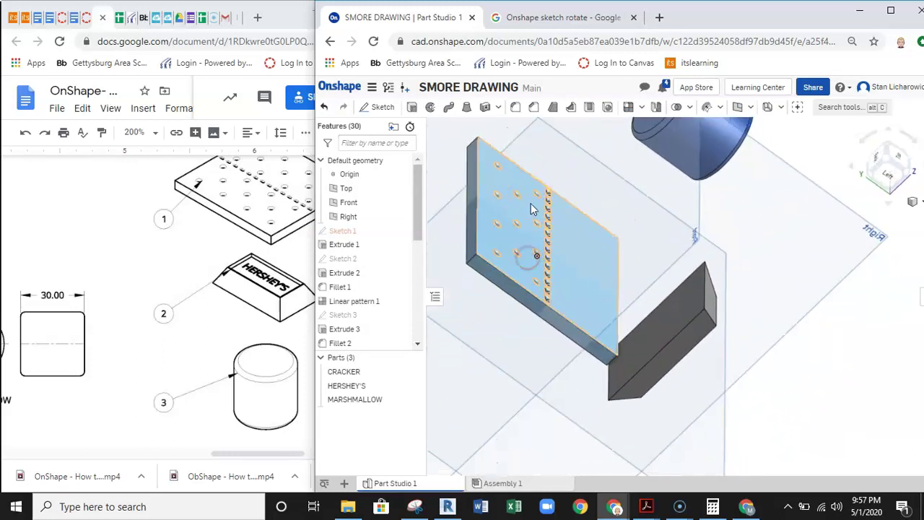
middle_click_drag(528, 201, 605, 212)
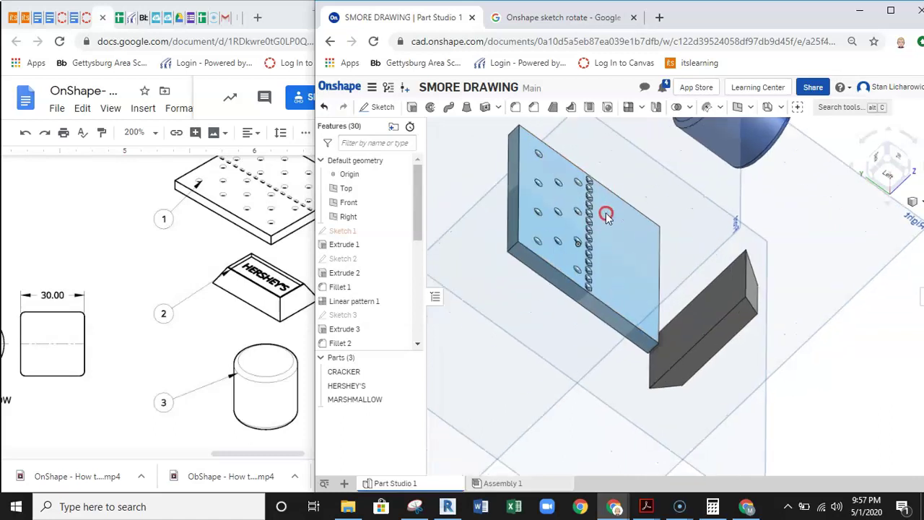
scroll(605, 216, "down", 1)
scroll(578, 219, "up", 1)
scroll(577, 217, "down", 2)
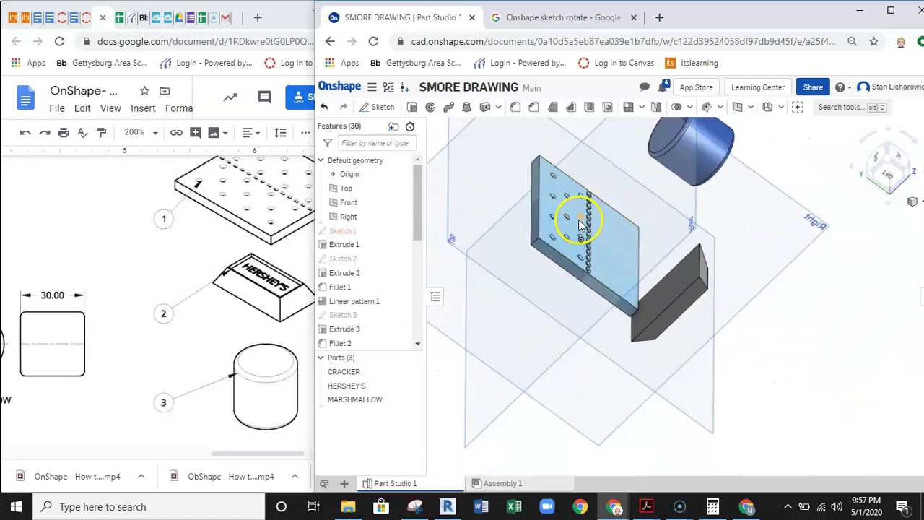
right_click_drag(717, 254, 689, 246)
middle_click_drag(556, 244, 605, 241)
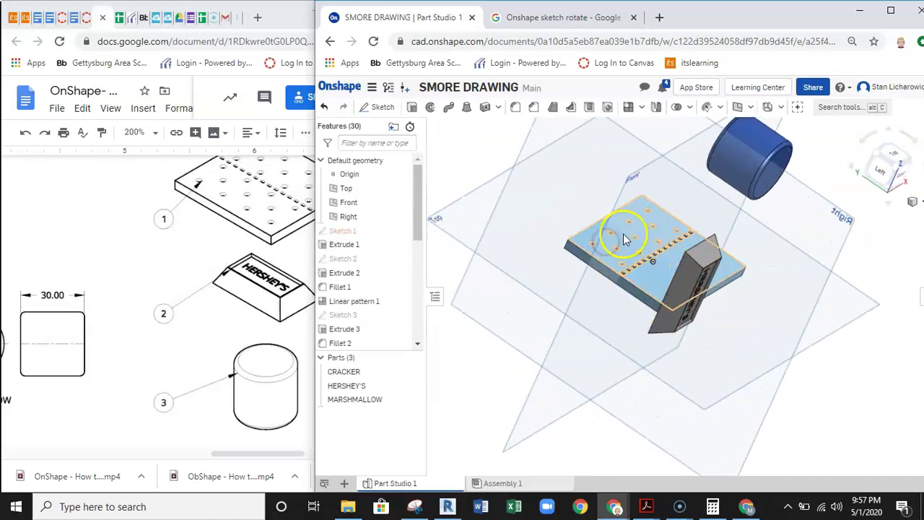
- Change the mirror plane of Mirror 1, the cracker's hole mirror, to the Front plane and accept the feature
left_click_drag(419, 216, 413, 245)
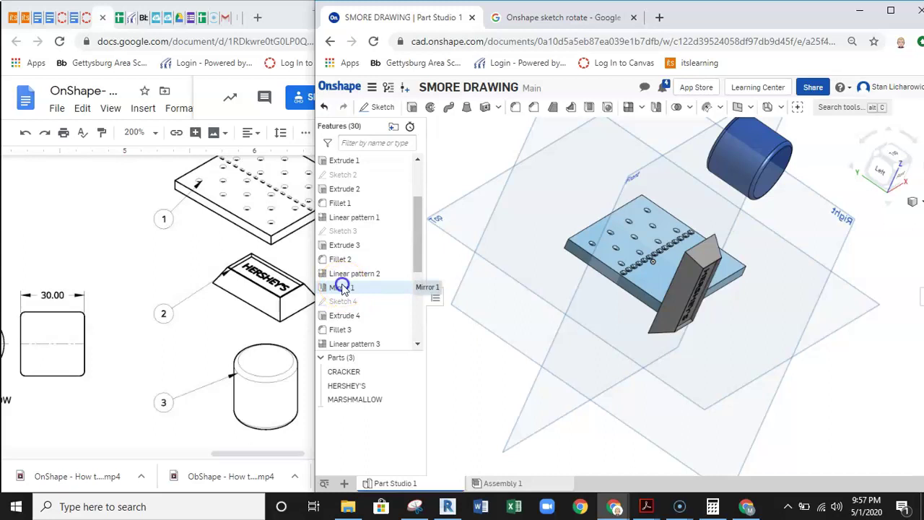
double_click(343, 288)
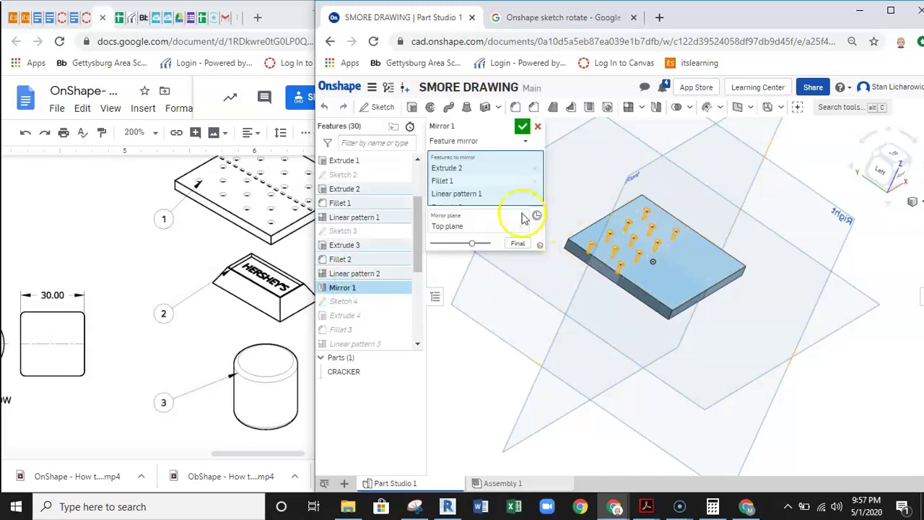
left_click(463, 228)
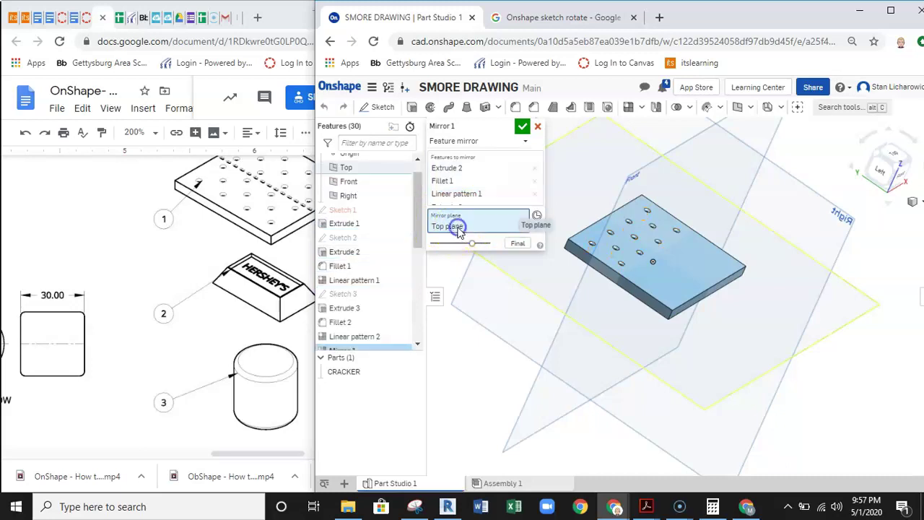
left_click(693, 143)
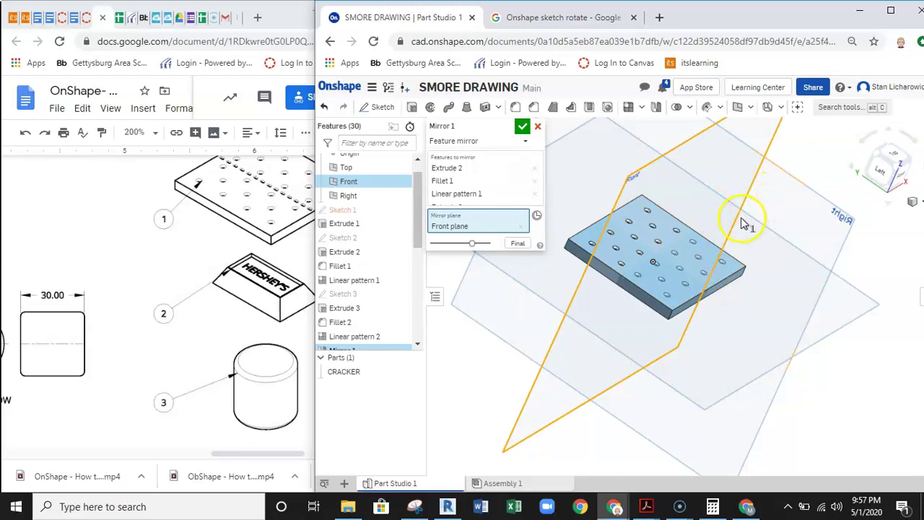
scroll(635, 264, "up", 5)
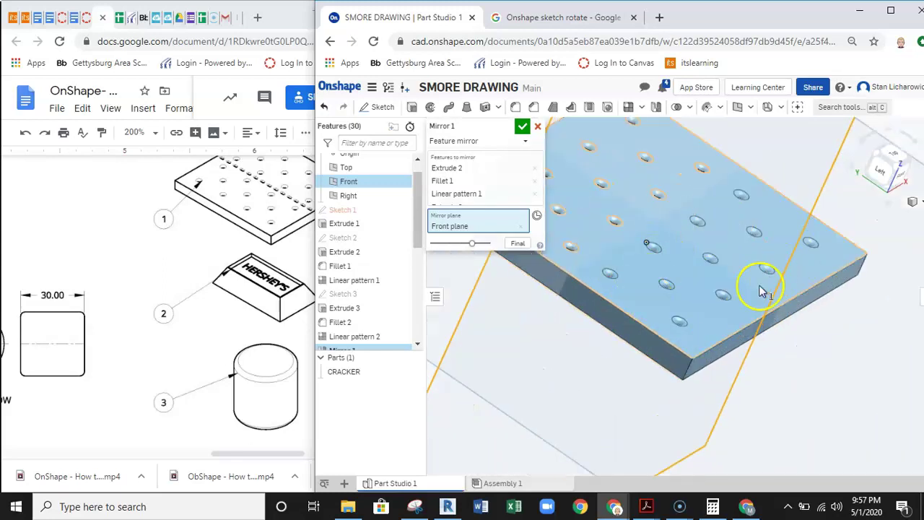
scroll(758, 289, "down", 5)
left_click(521, 126)
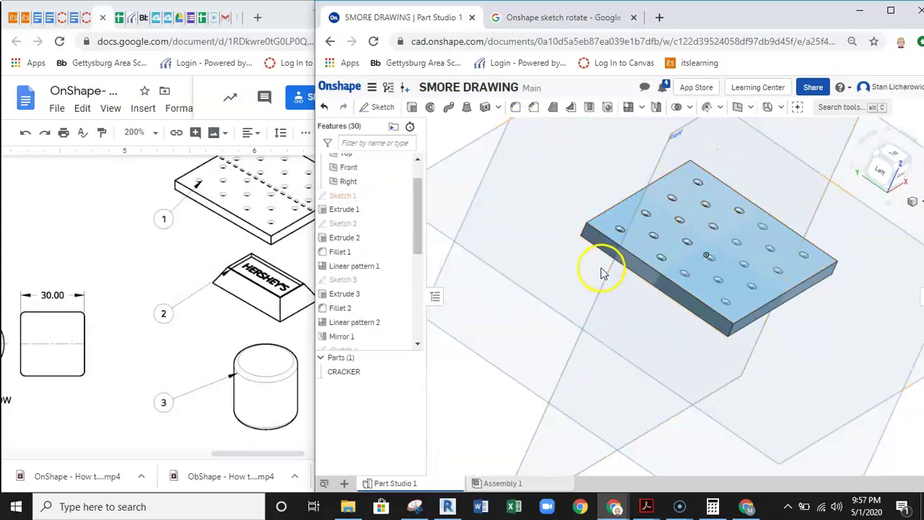
- Compare the cracker in Assembly 1's isometric view with the exploded drawing, widening the Google Docs window to show the whole cracker
scroll(549, 293, "down", 3)
scroll(683, 317, "up", 2)
right_click_drag(691, 316, 628, 345)
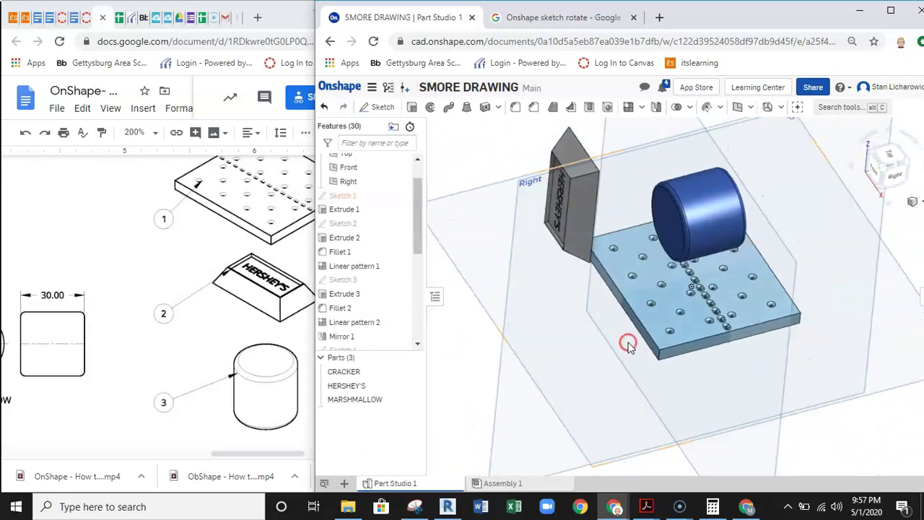
left_click(533, 483)
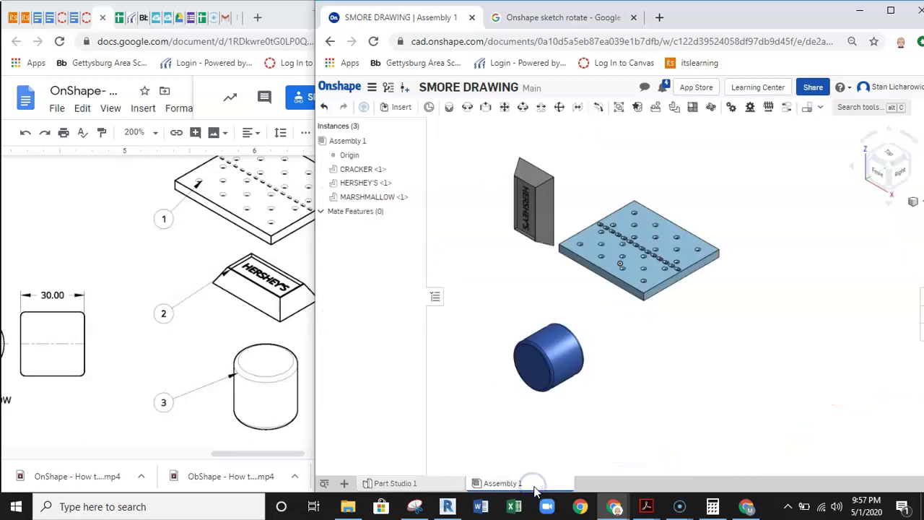
left_click(915, 205)
left_click(866, 211)
right_click_drag(773, 267, 686, 283)
scroll(270, 325, "down", 2)
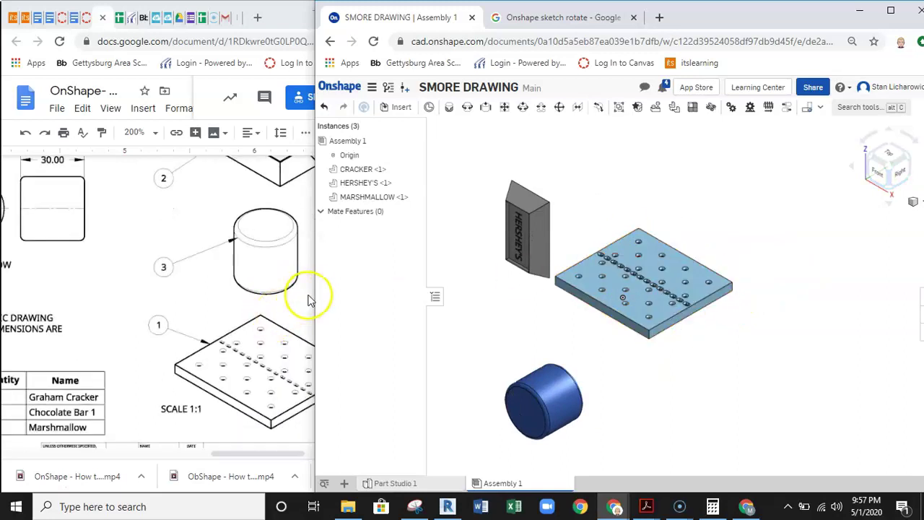
left_click_drag(313, 293, 376, 292)
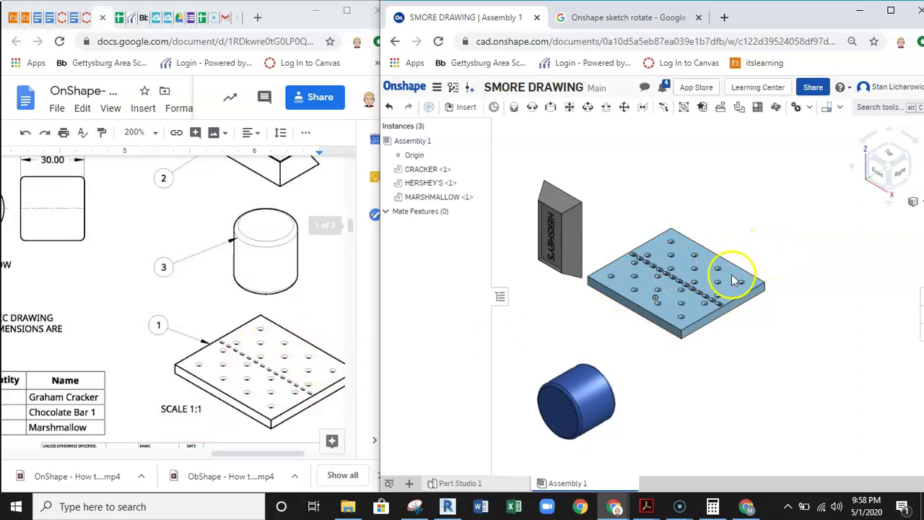
left_click(33, 489)
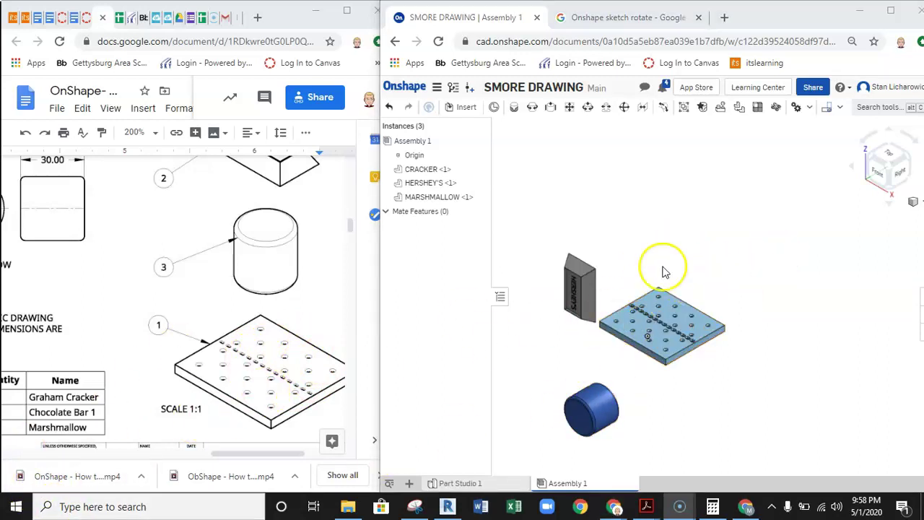
scroll(680, 297, "up", 2)
middle_click_drag(681, 297, 702, 264)
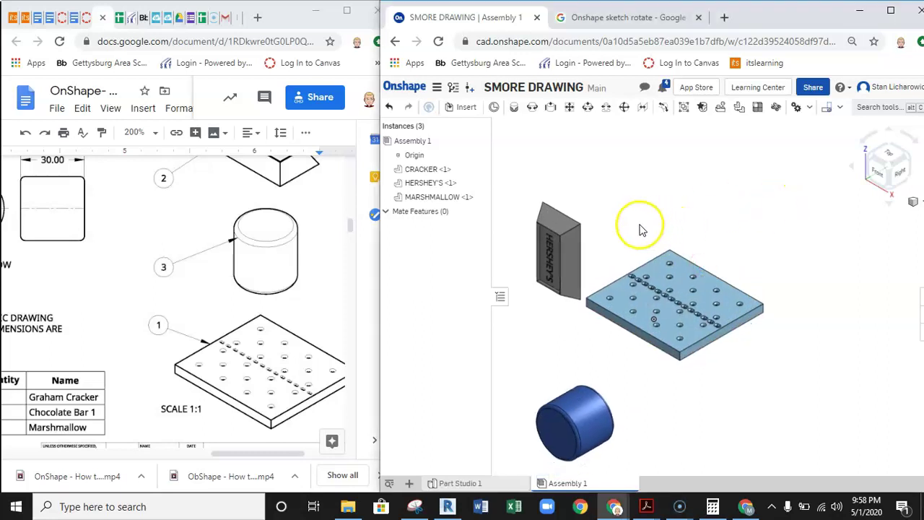
scroll(655, 216, "down", 4)
scroll(660, 239, "up", 1)
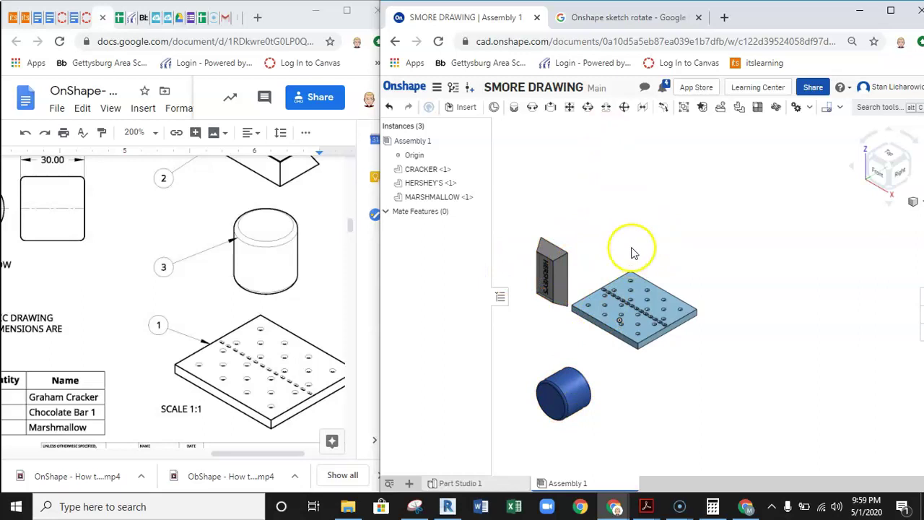
middle_click_drag(633, 253, 665, 252)
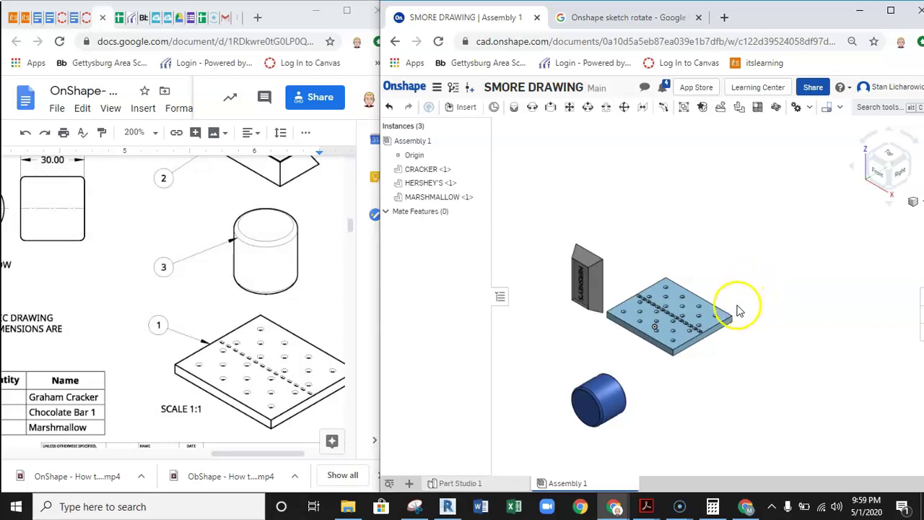
scroll(640, 311, "up", 2)
middle_click_drag(637, 297, 637, 246)
scroll(639, 301, "down", 2)
scroll(638, 246, "up", 2)
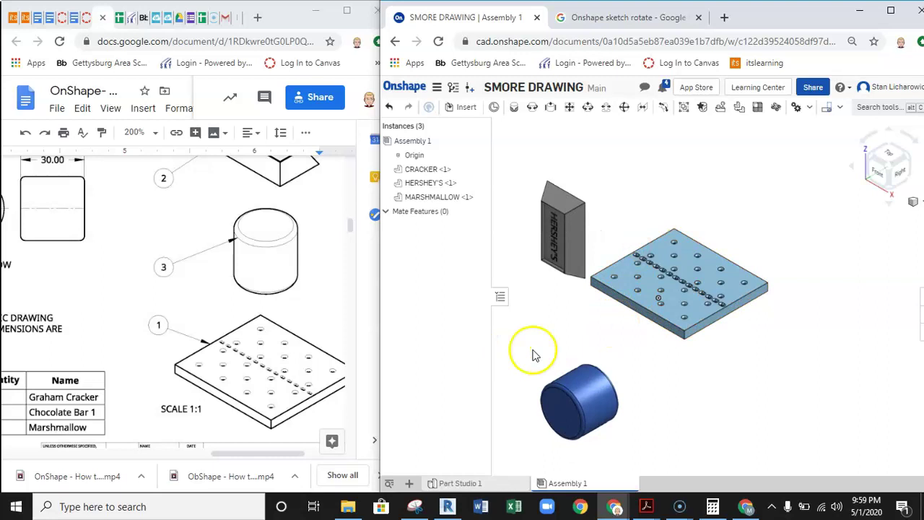